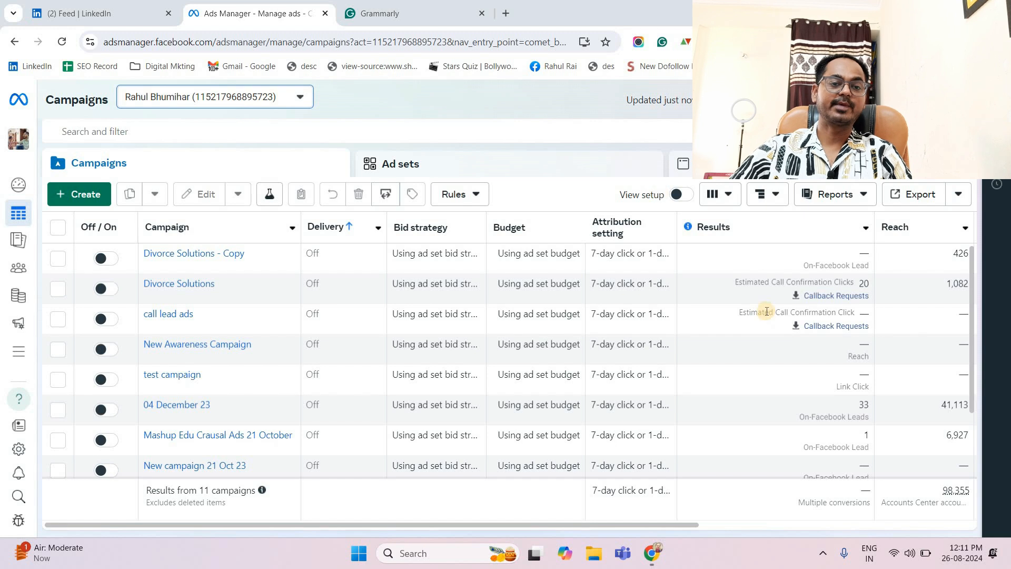
Create a new campaign with the Leads objective, using the manual leads campaign setup.
scroll(766, 302, down, 3)
scroll(665, 174, up, 3)
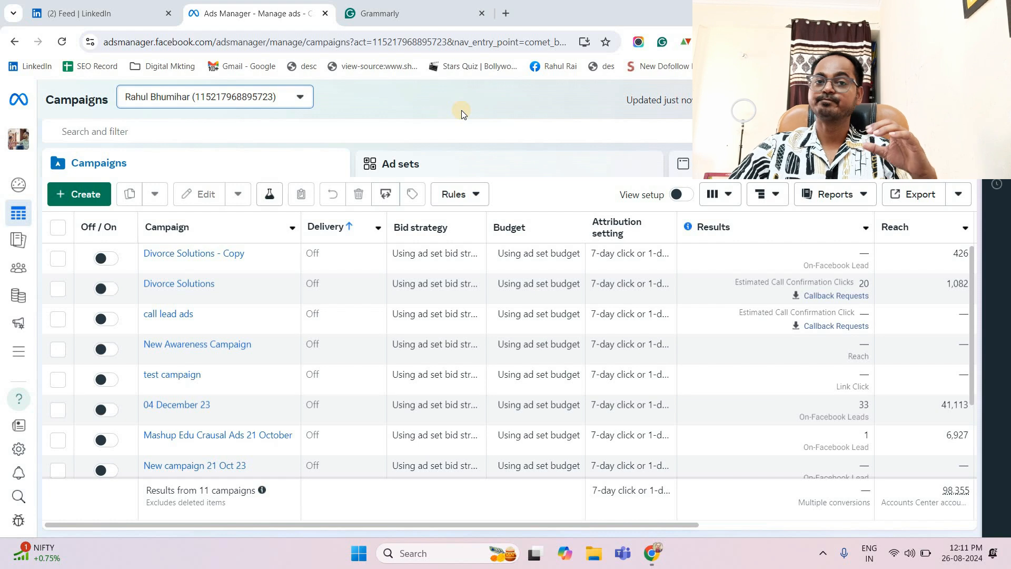
click(88, 195)
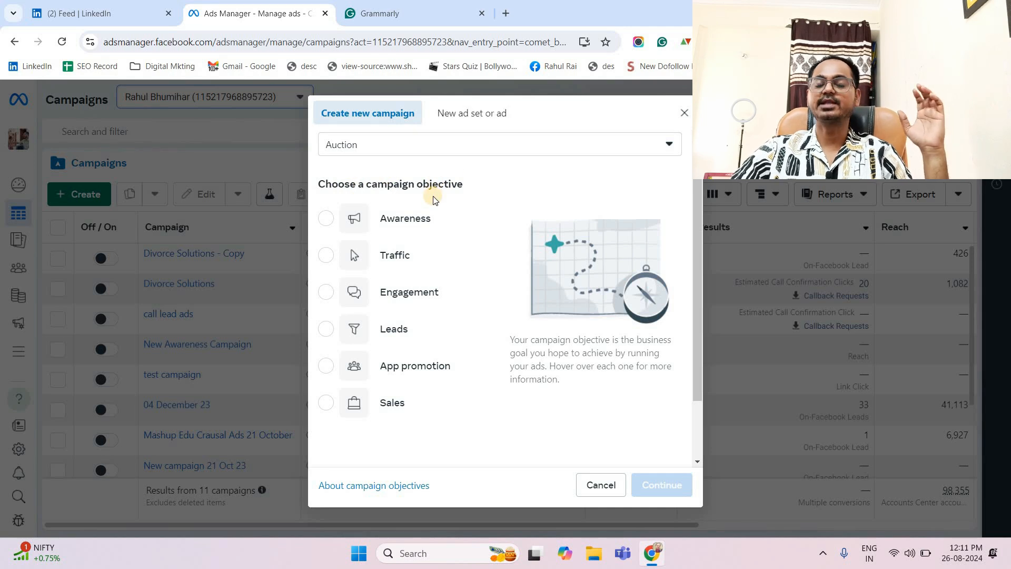
mouse_move(444, 203)
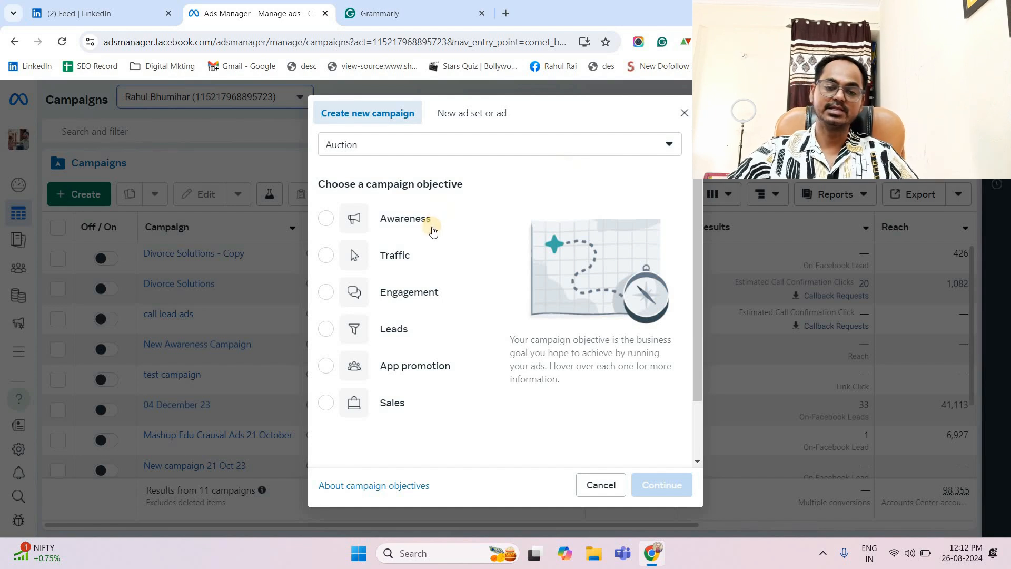
mouse_move(432, 231)
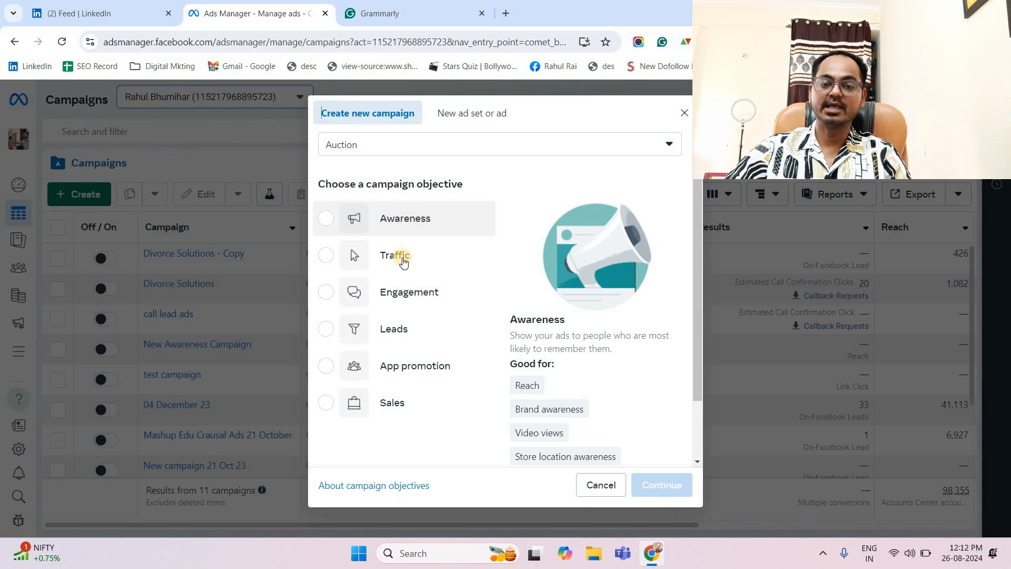
mouse_move(404, 261)
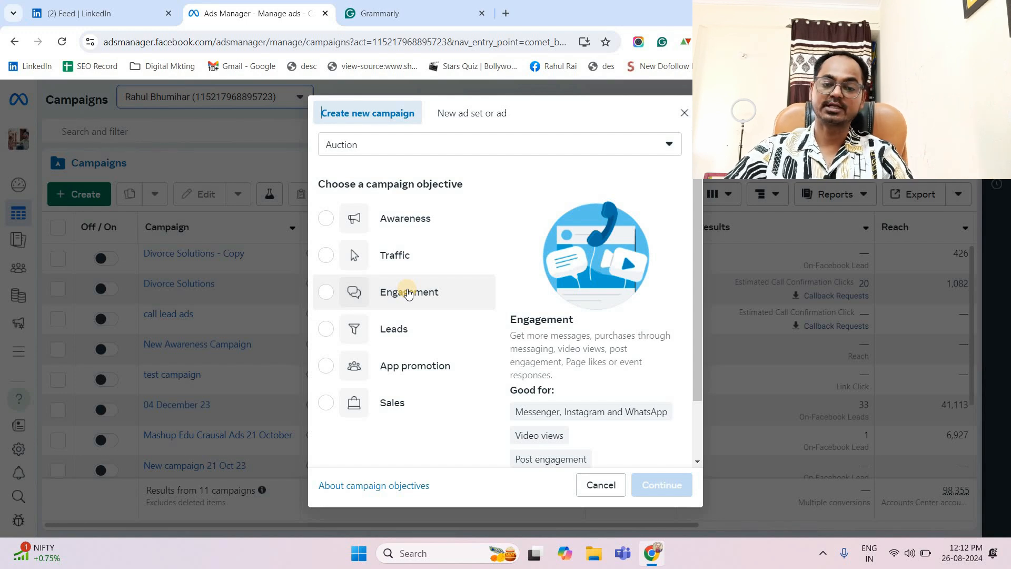
click(327, 331)
click(651, 487)
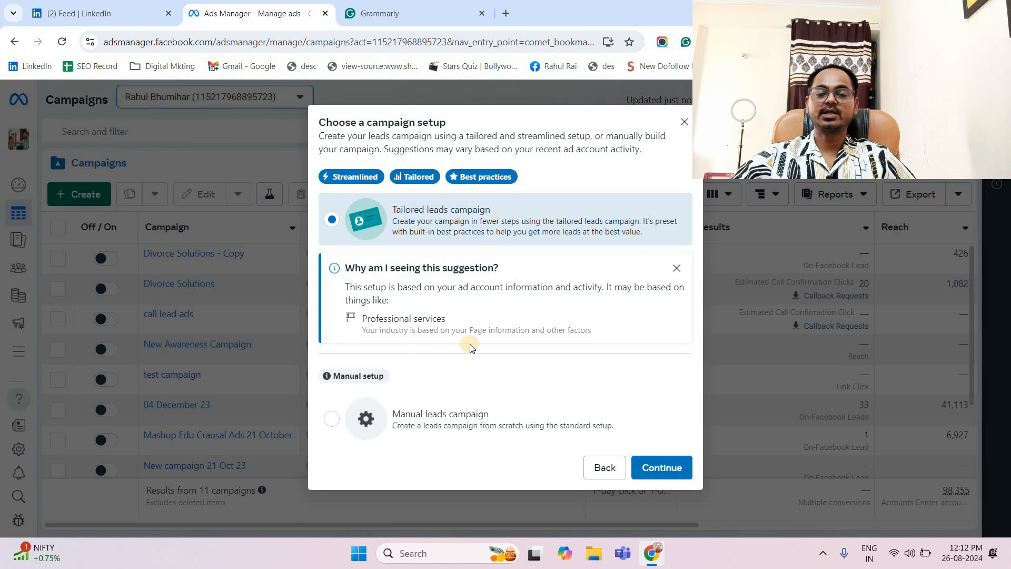
click(331, 418)
click(651, 440)
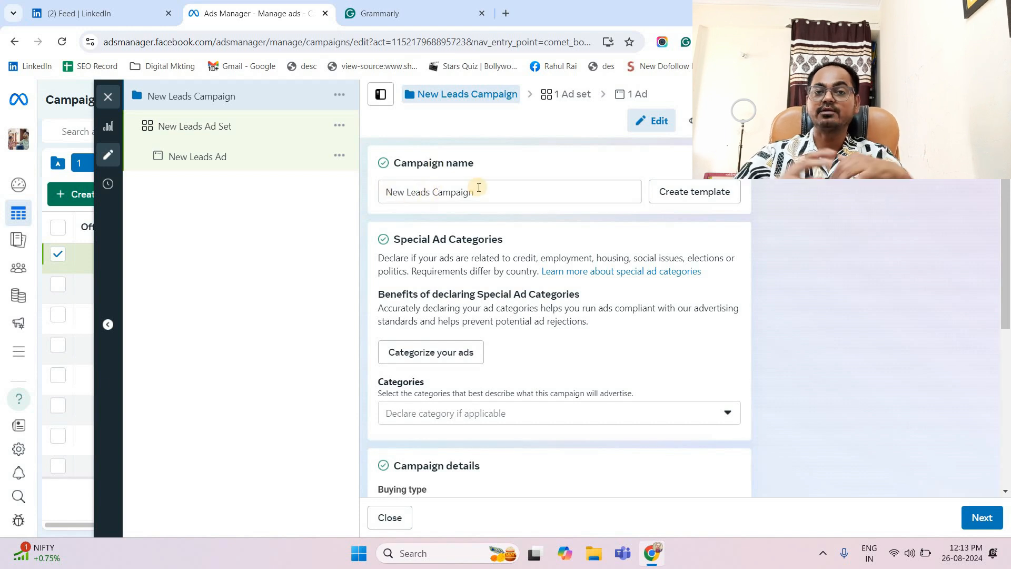
Check the campaign's buying type choices, keep Auction, and continue to the ad set settings.
scroll(547, 181, down, 5)
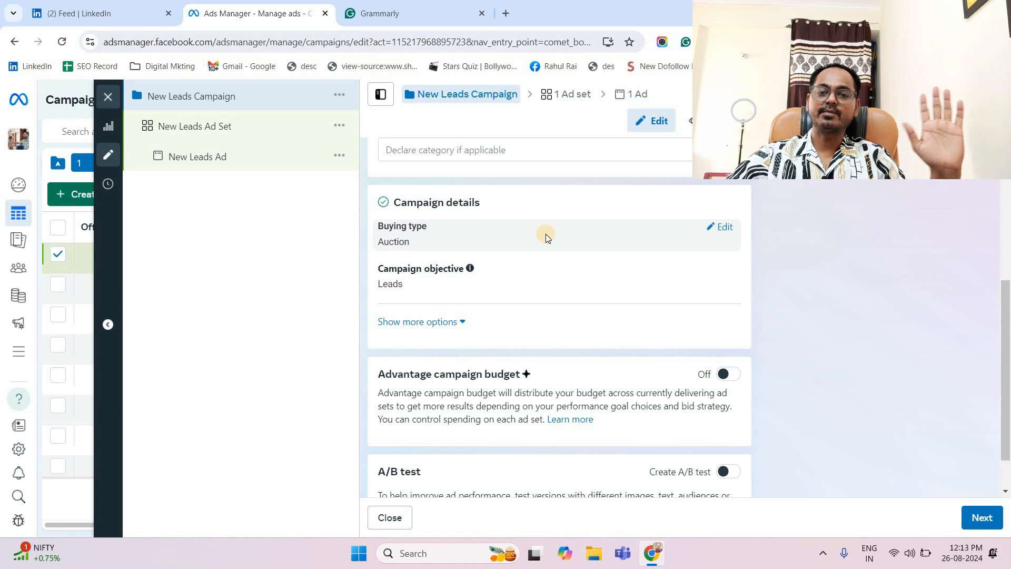
click(721, 231)
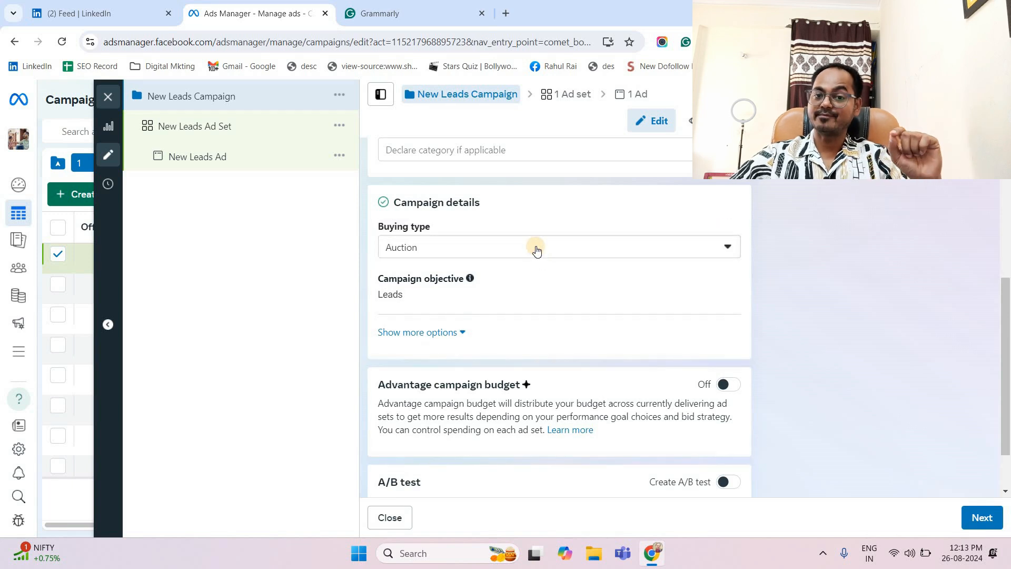
click(476, 257)
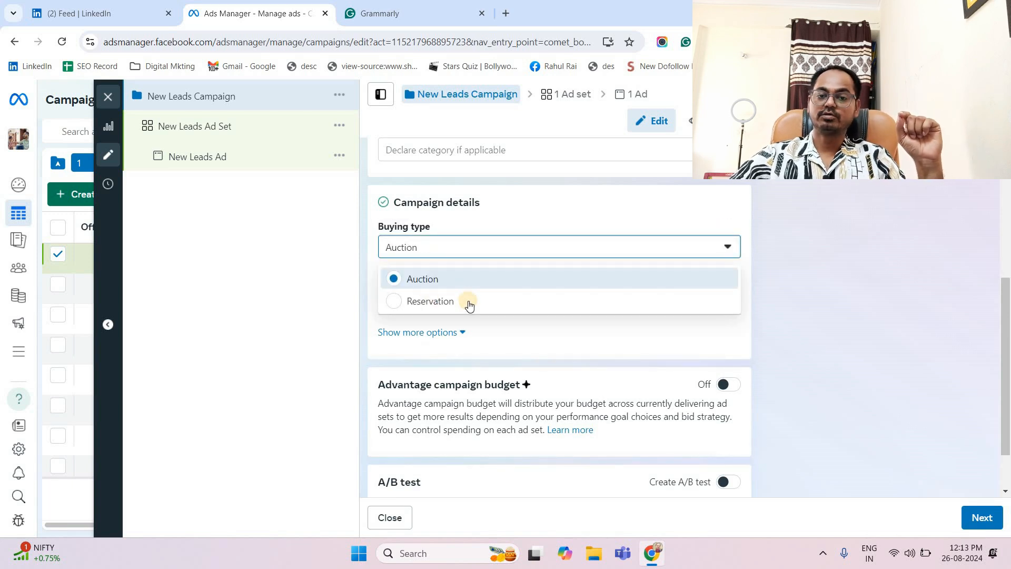
click(721, 255)
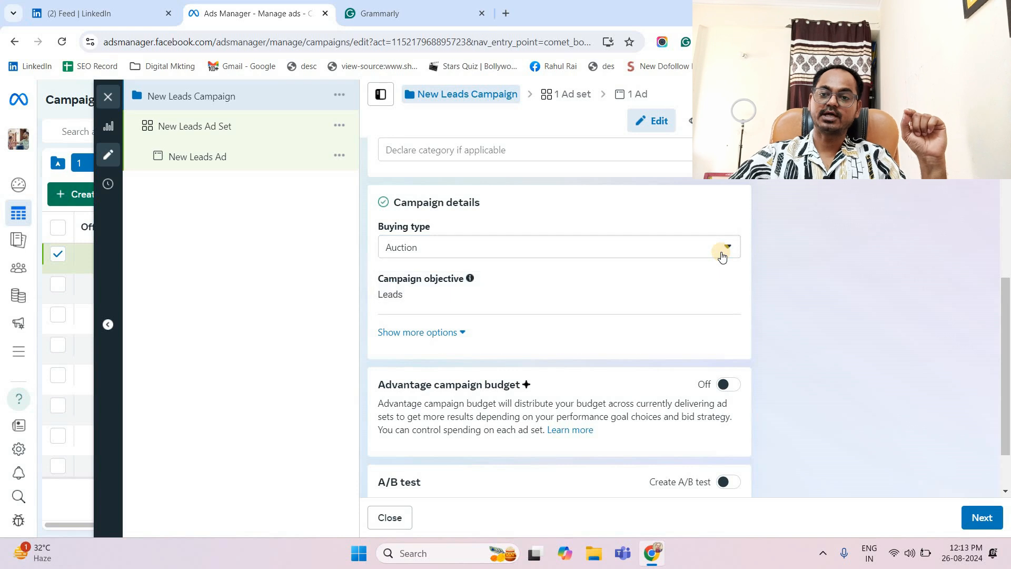
scroll(421, 226, down, 1)
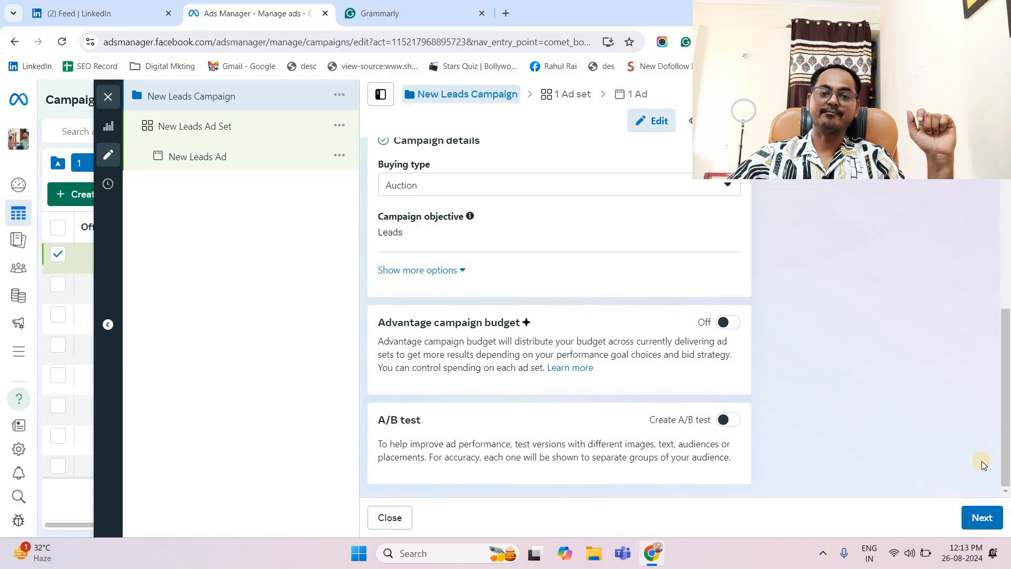
click(979, 517)
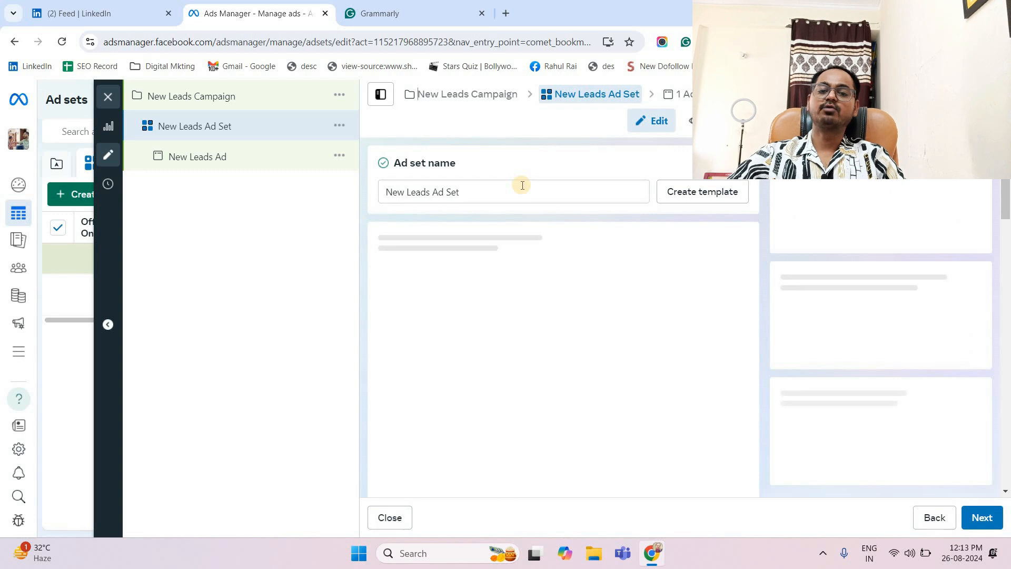
Set the ad set's conversion location to Instant forms.
scroll(597, 230, down, 1)
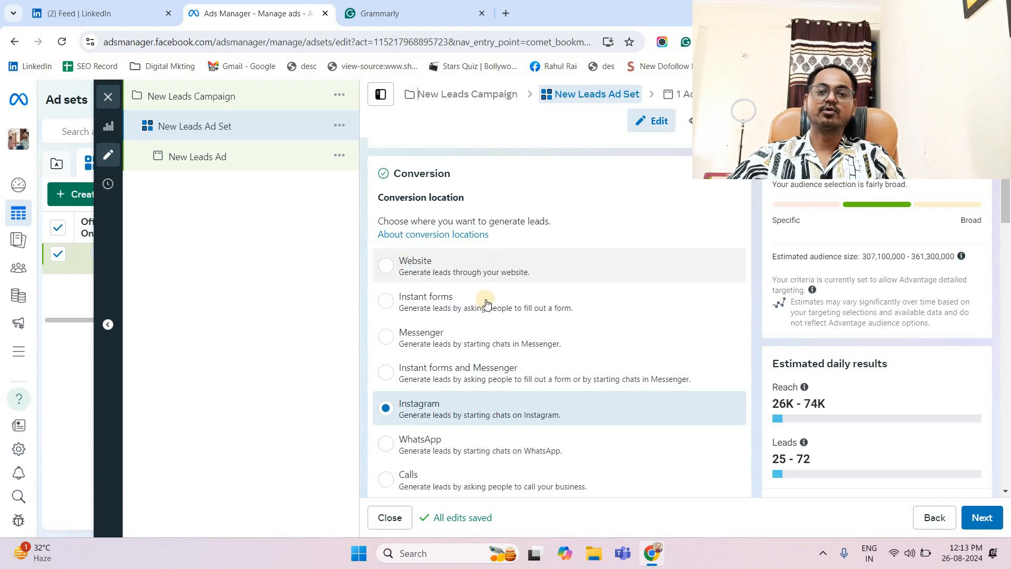
scroll(462, 383, down, 1)
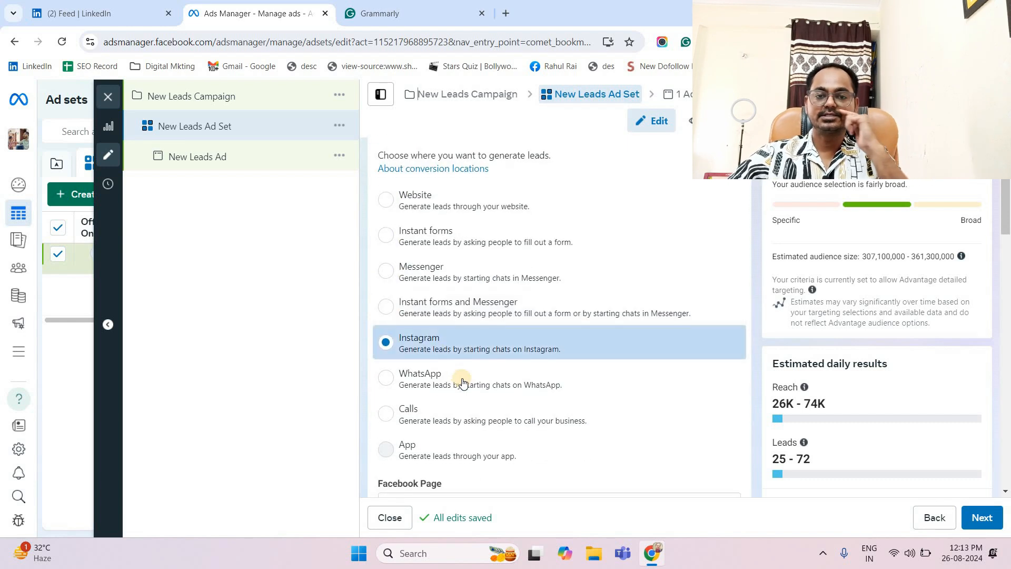
scroll(477, 374, down, 1)
scroll(516, 313, up, 2)
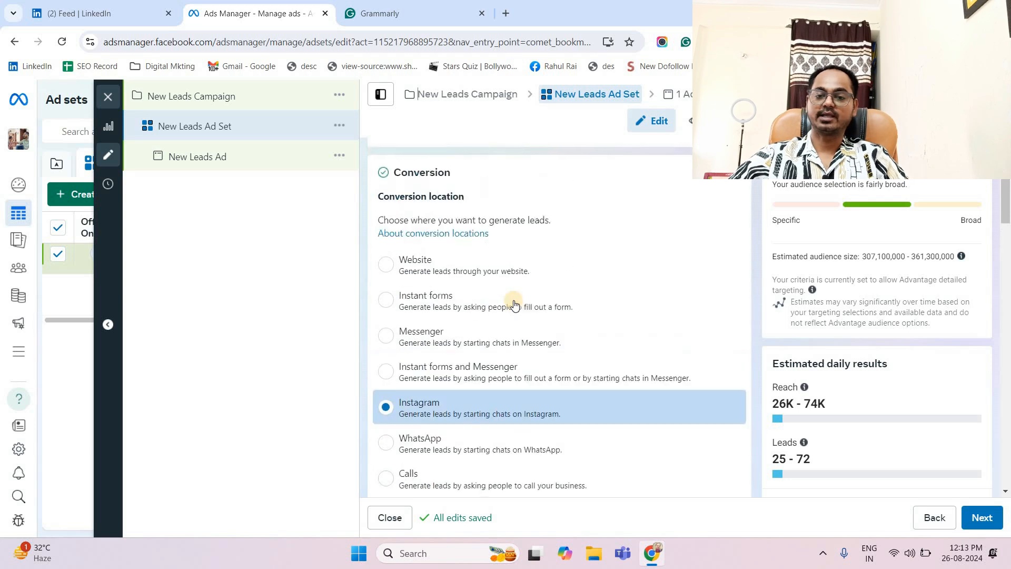
scroll(527, 290, up, 1)
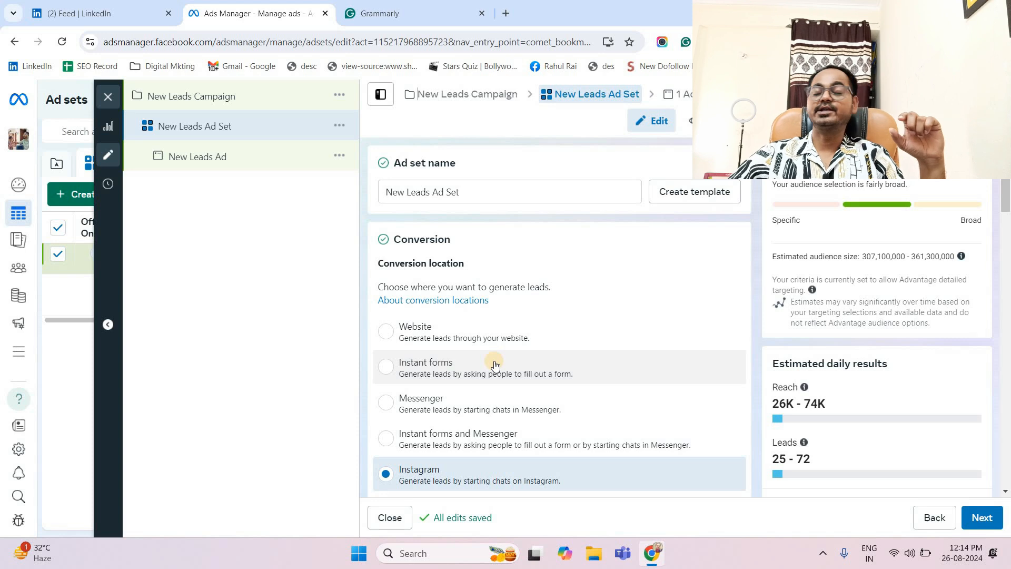
scroll(437, 304, down, 1)
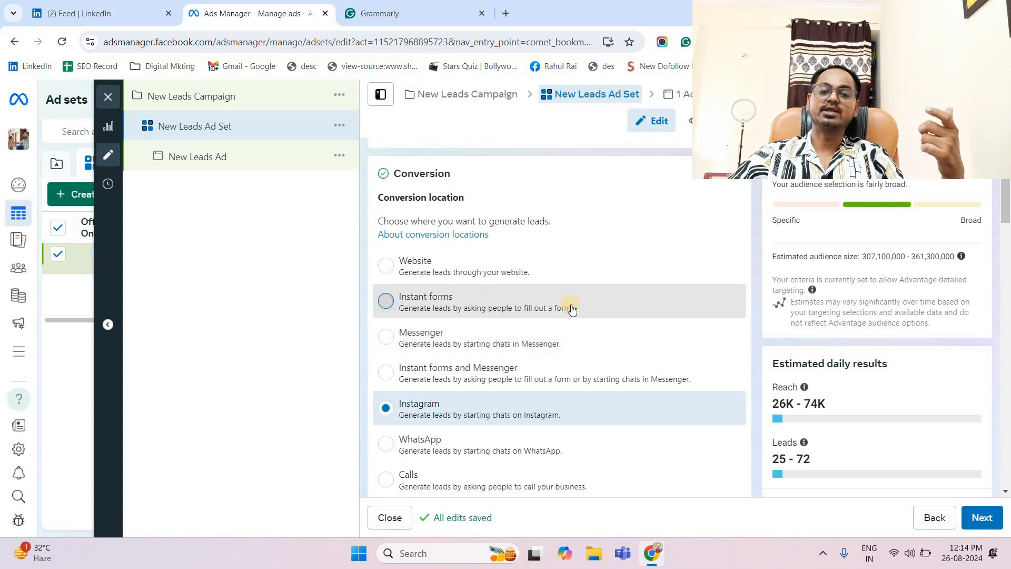
click(571, 309)
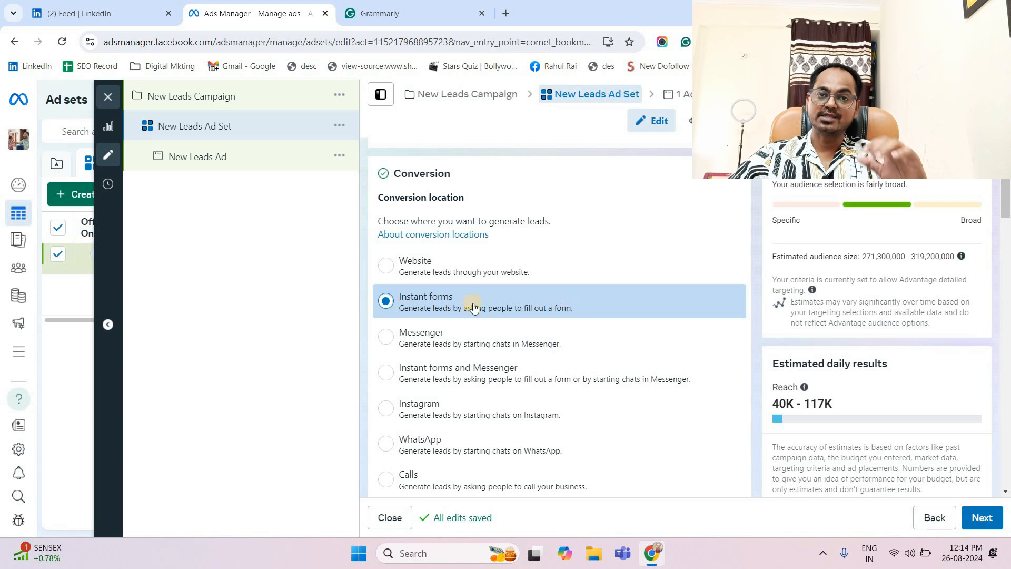
Browse the available Facebook Pages and choose DigiRanks as the Page for the ad set.
scroll(573, 284, down, 1)
scroll(574, 275, down, 4)
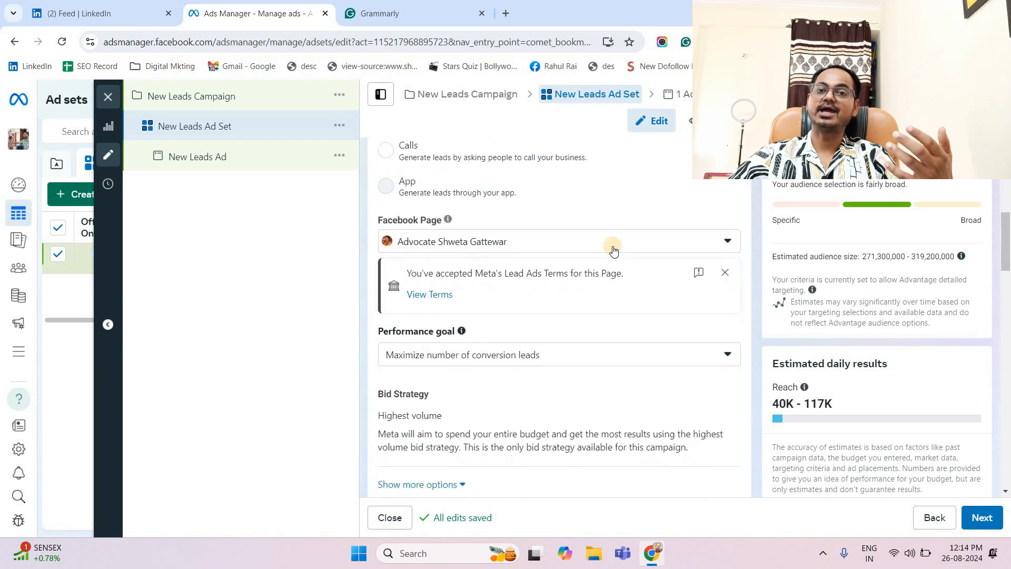
scroll(466, 240, up, 2)
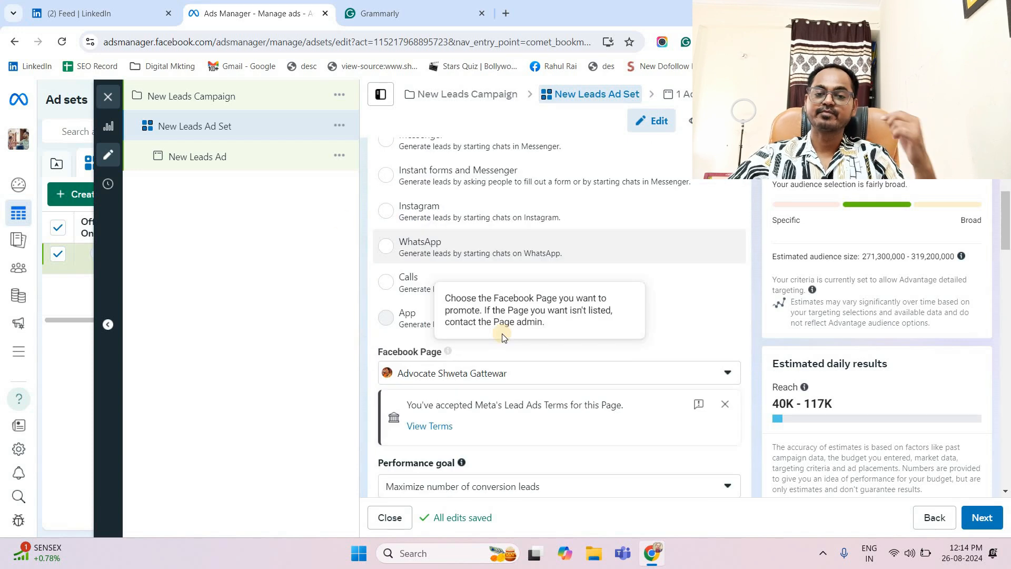
scroll(502, 332, down, 2)
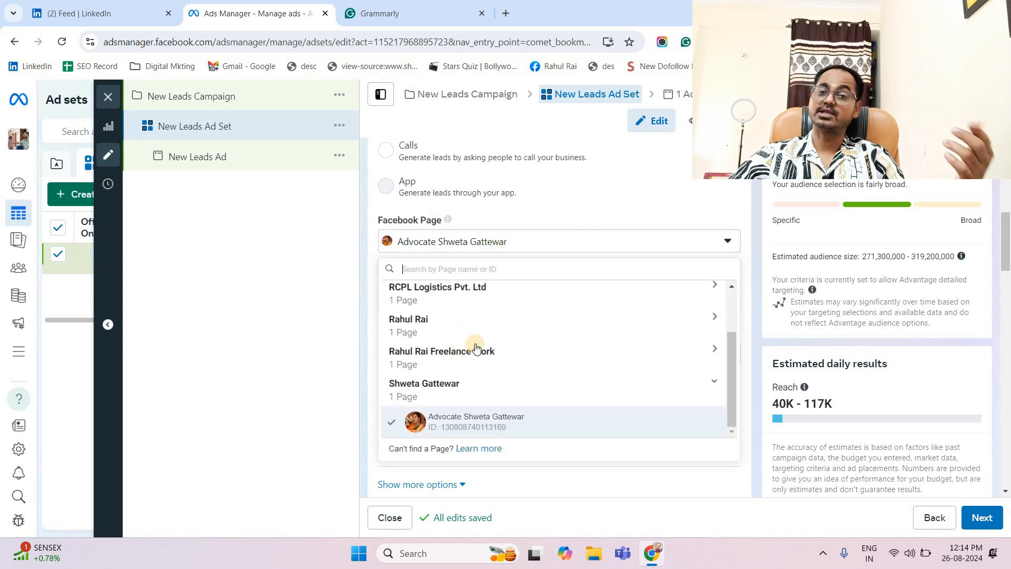
scroll(467, 354, up, 3)
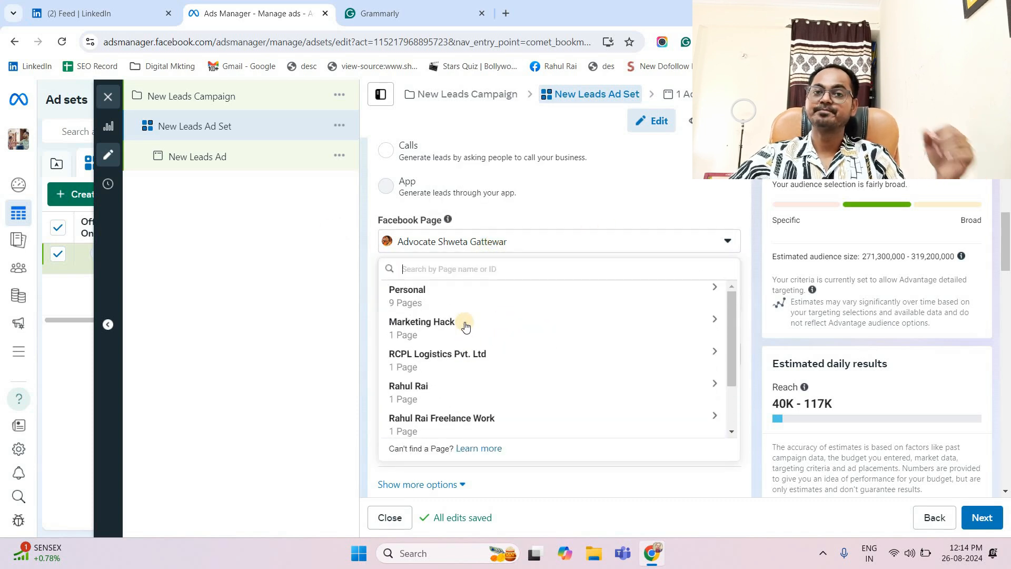
click(578, 290)
scroll(574, 287, down, 3)
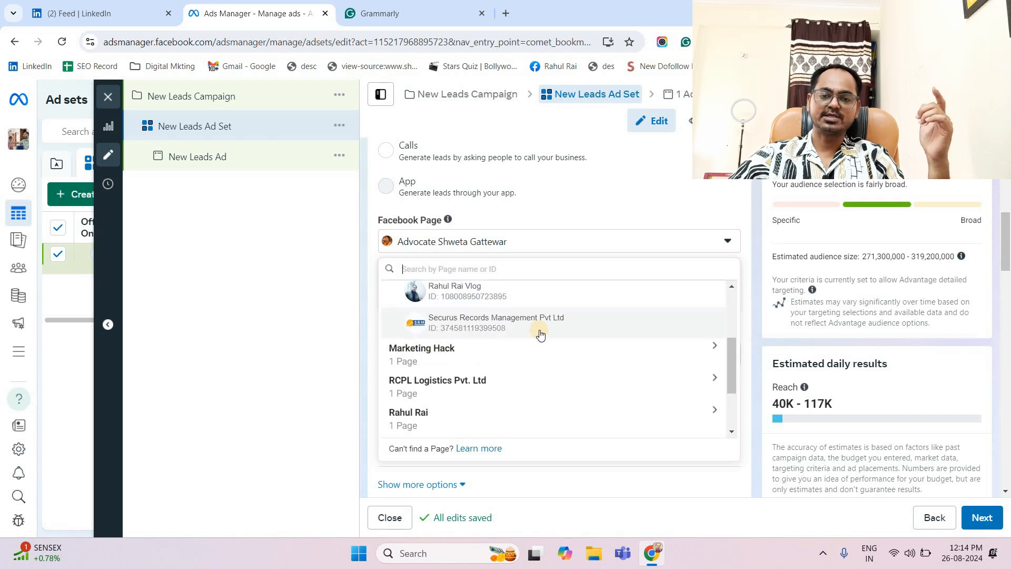
scroll(534, 334, up, 3)
scroll(421, 421, down, 5)
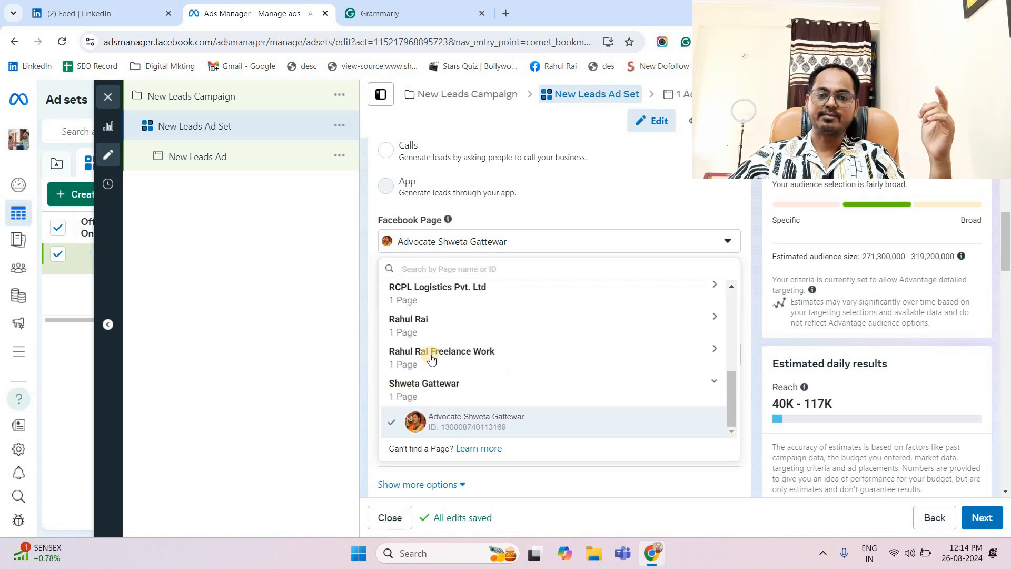
click(485, 350)
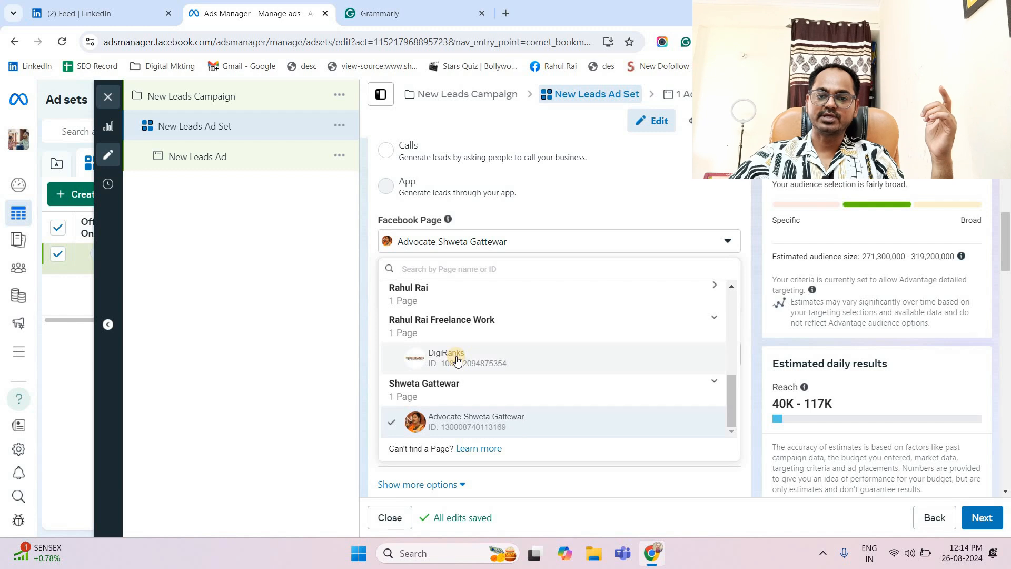
scroll(457, 359, up, 5)
scroll(395, 372, down, 5)
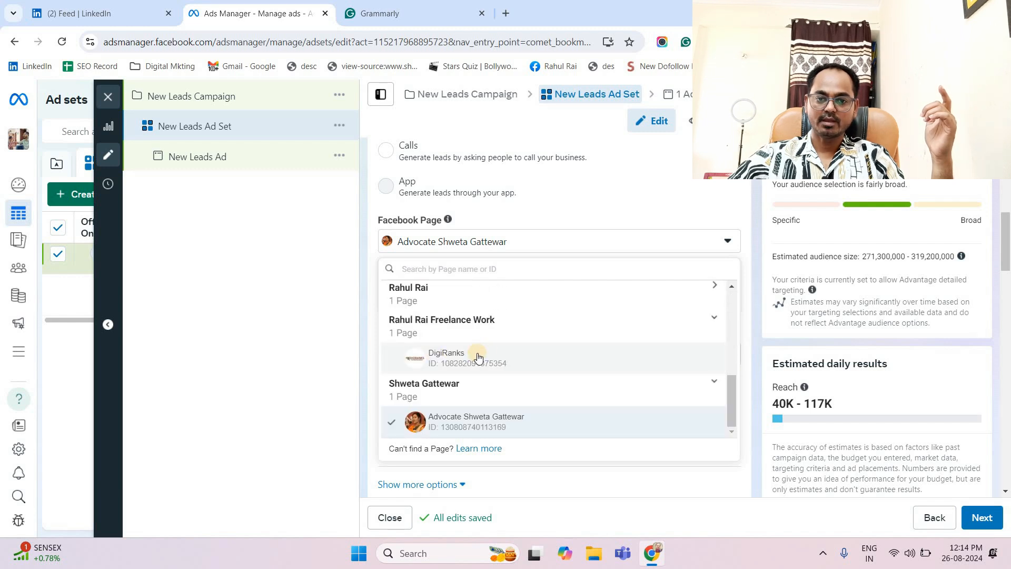
click(478, 358)
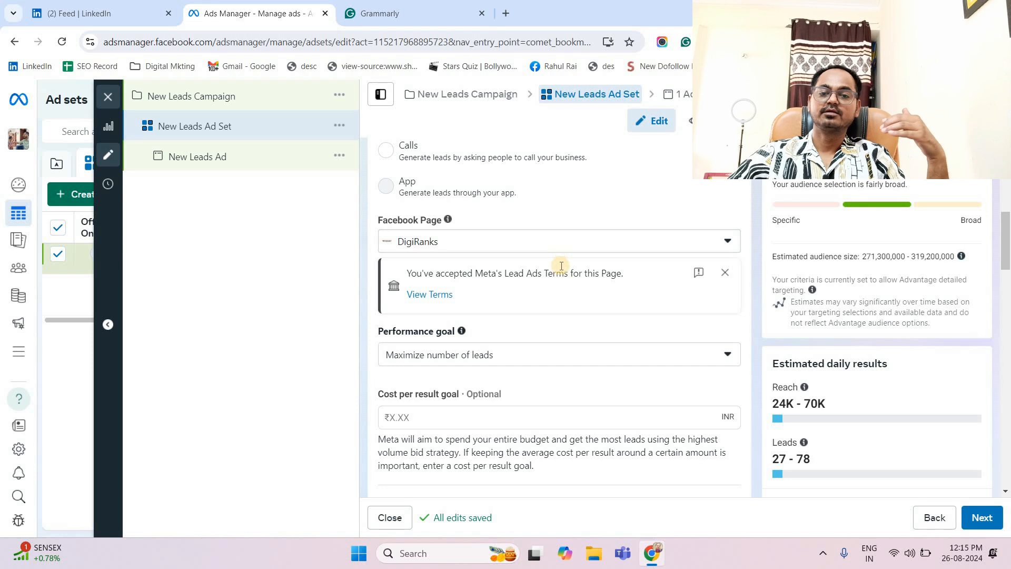
Set the ad set's daily budget to ₹200.
scroll(561, 248, down, 3)
scroll(553, 240, up, 5)
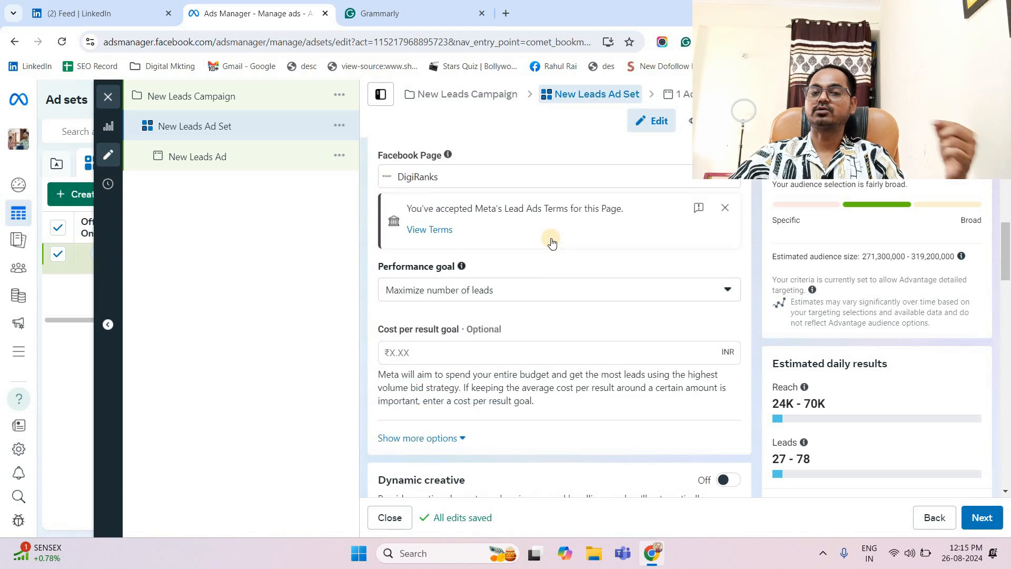
scroll(555, 236, down, 4)
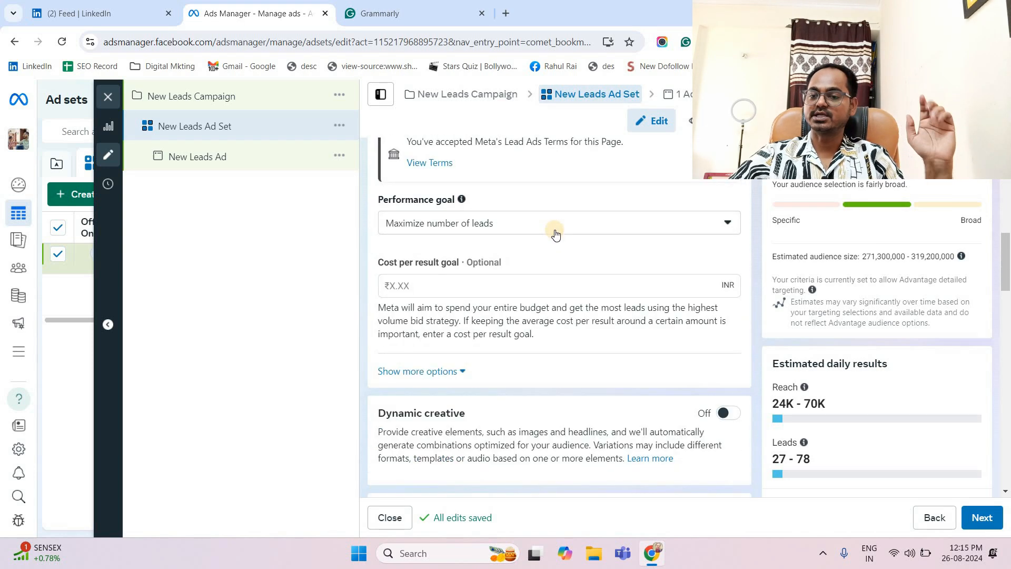
scroll(554, 234, down, 1)
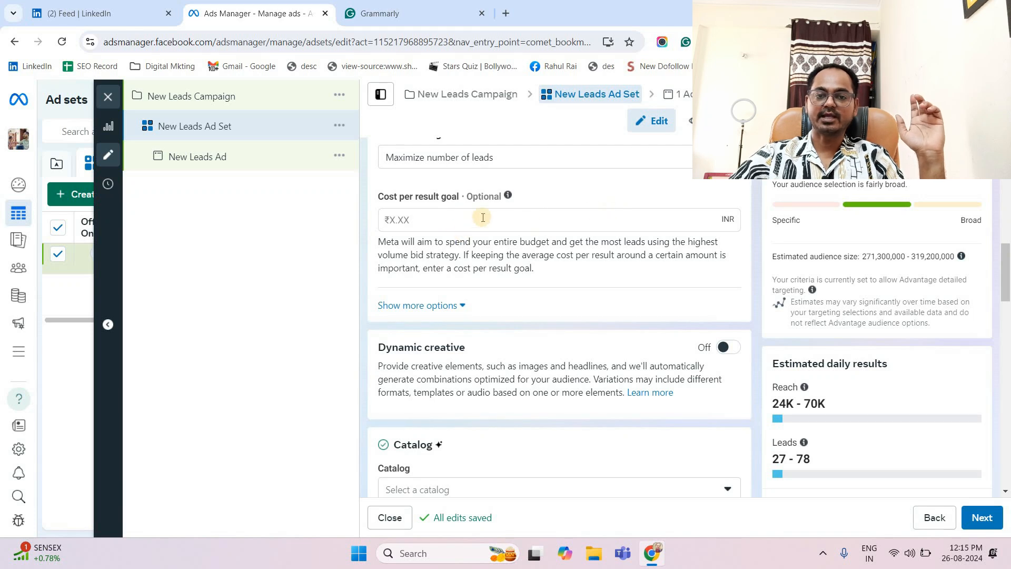
scroll(529, 232, down, 5)
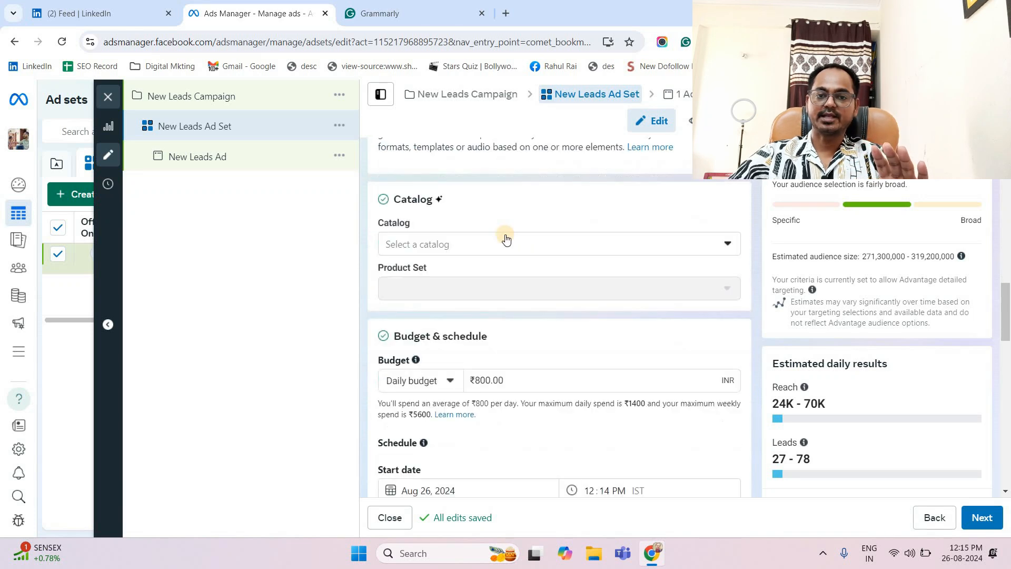
scroll(495, 264, down, 1)
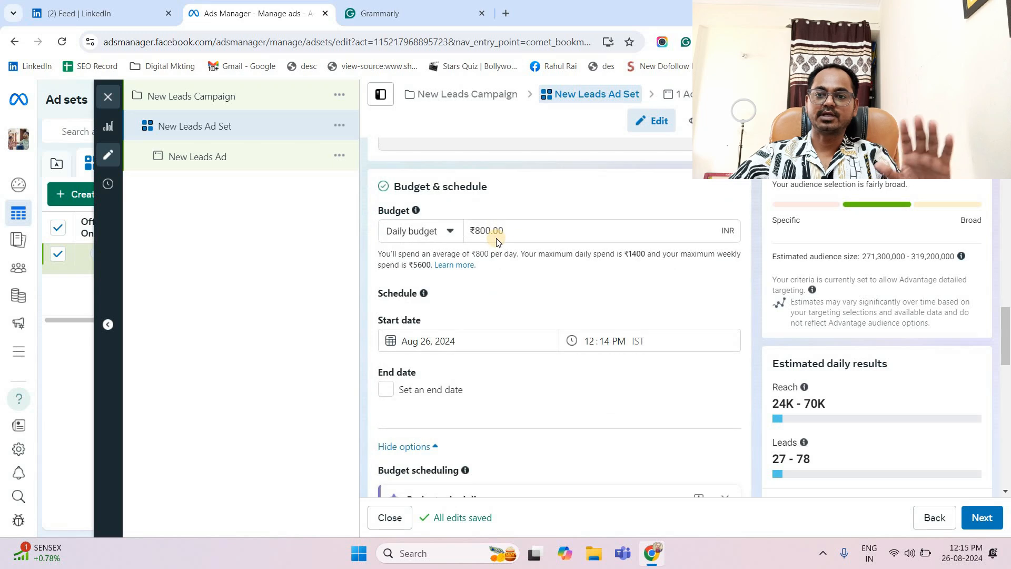
double_click(485, 230)
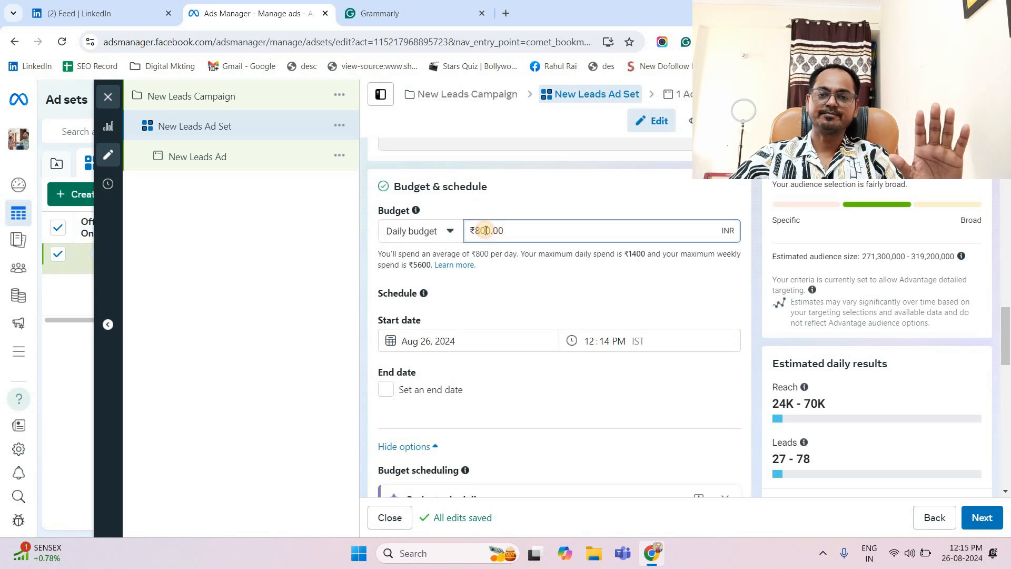
text(20)
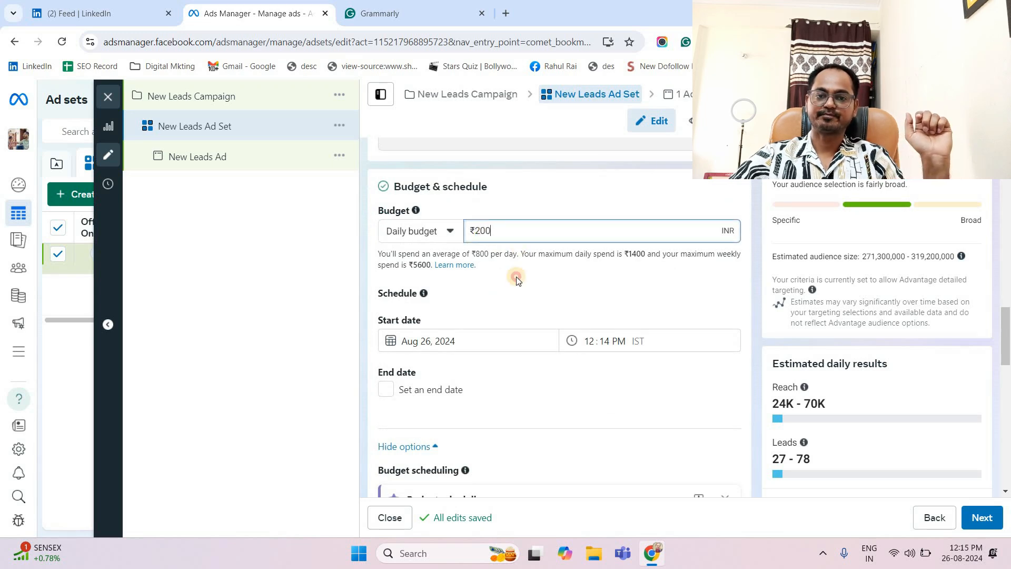
Finish entering the ₹200 daily budget and look over the budget scheduling and ad scheduling options.
text(0)
click(516, 278)
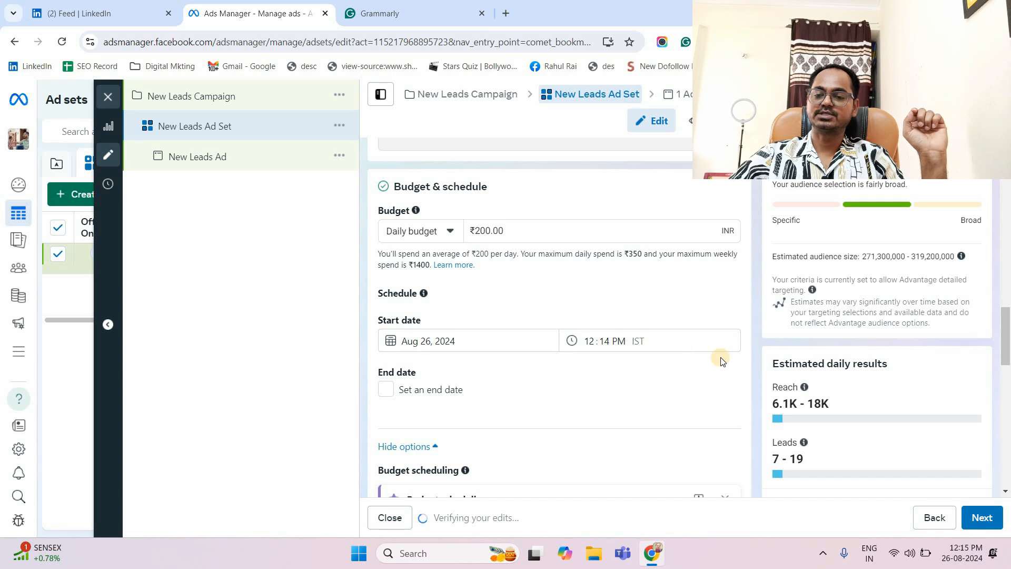
scroll(721, 356, down, 3)
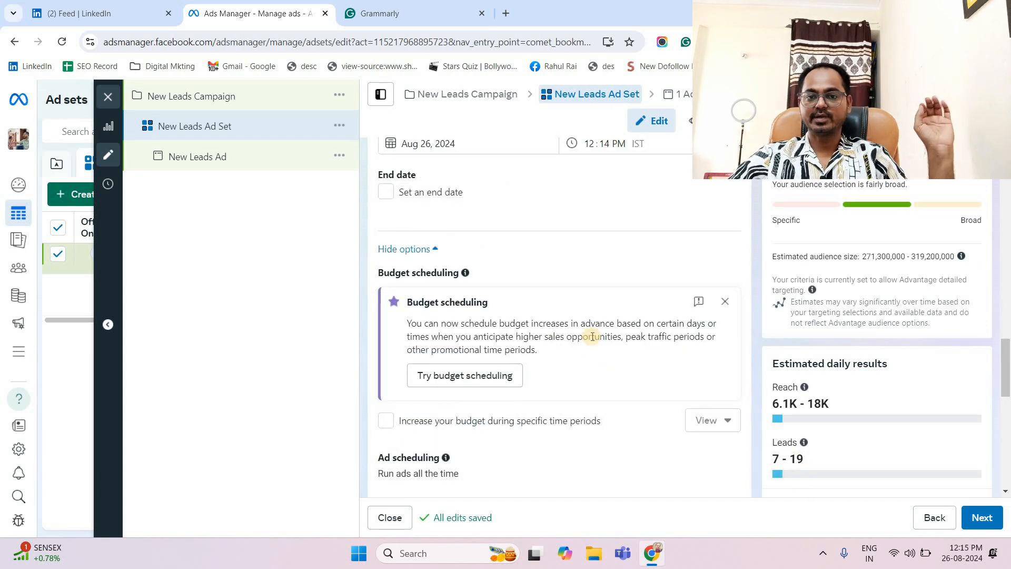
scroll(584, 350, down, 1)
scroll(584, 350, down, 3)
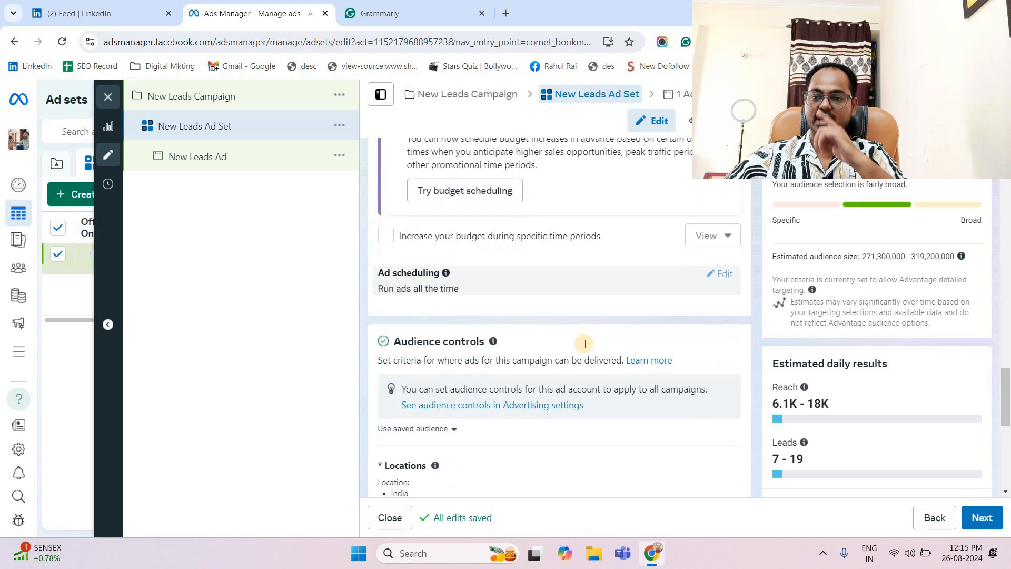
Enable an end date for the ad set's schedule and set it to 8/31/2024.
scroll(582, 316, up, 7)
scroll(582, 301, down, 5)
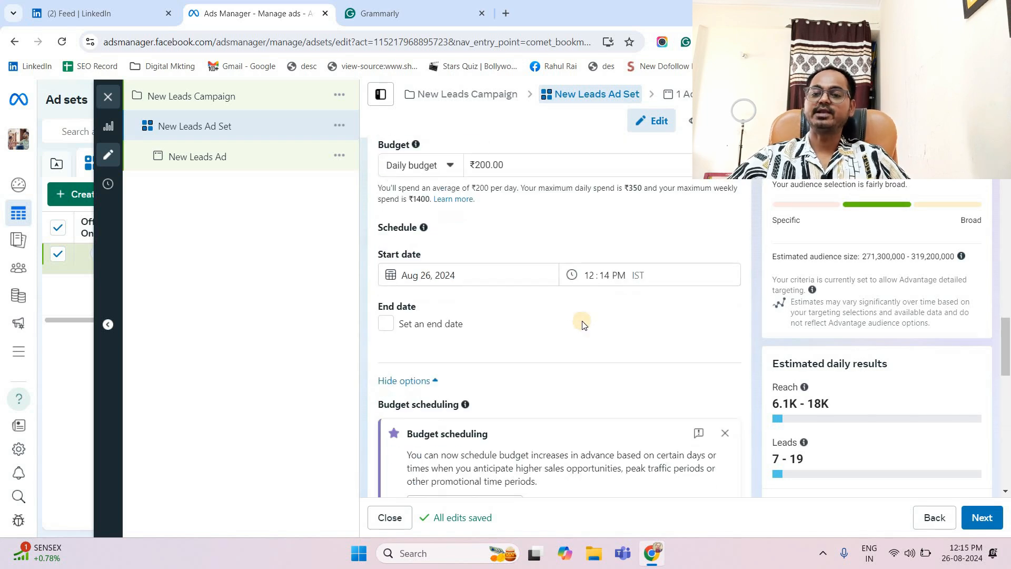
scroll(586, 303, down, 3)
scroll(546, 313, up, 5)
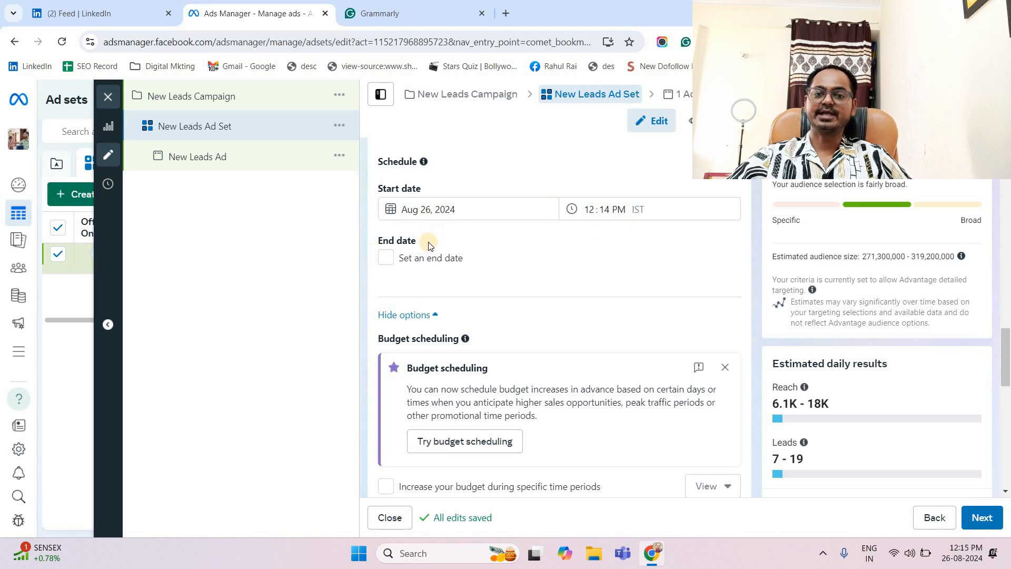
click(385, 257)
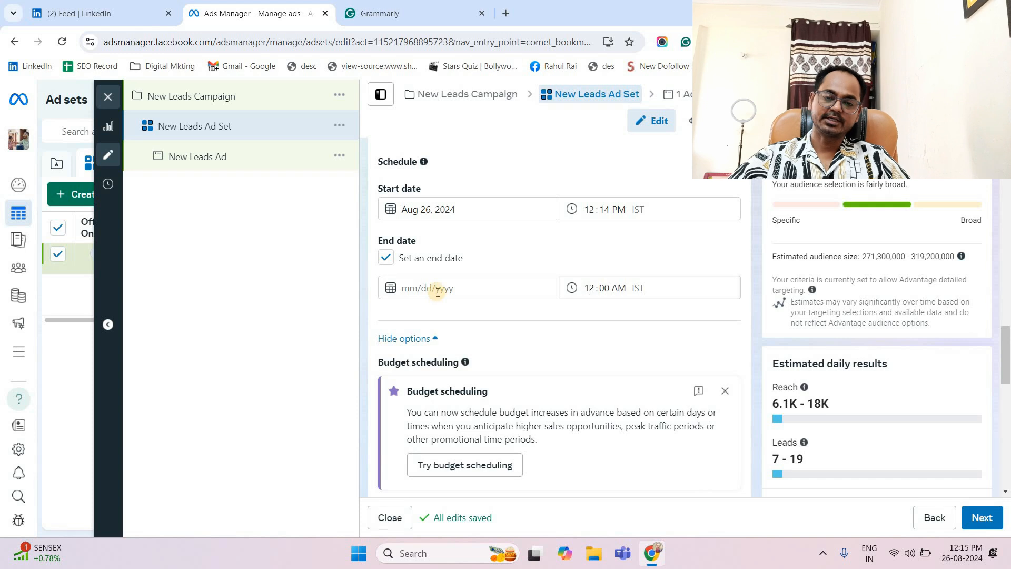
click(438, 291)
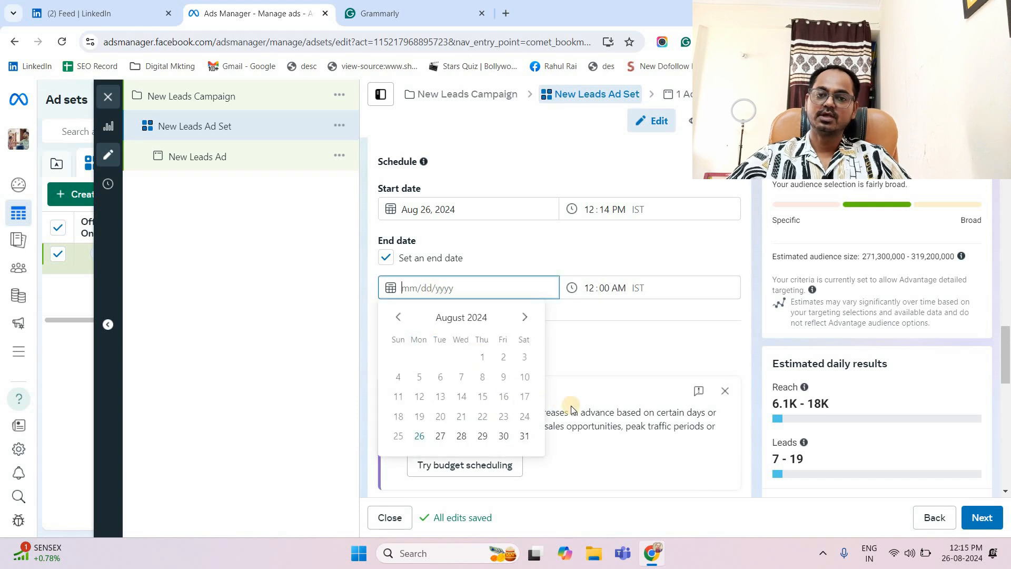
click(524, 435)
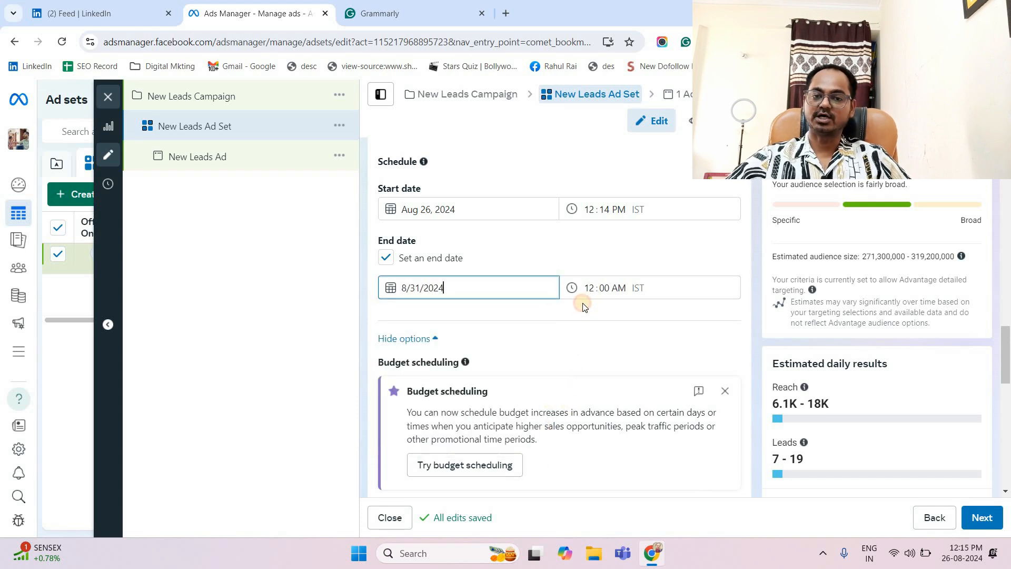
click(582, 305)
Expand the additional audience controls and review the minimum age, custom audience exclusion and language options.
scroll(609, 280, down, 5)
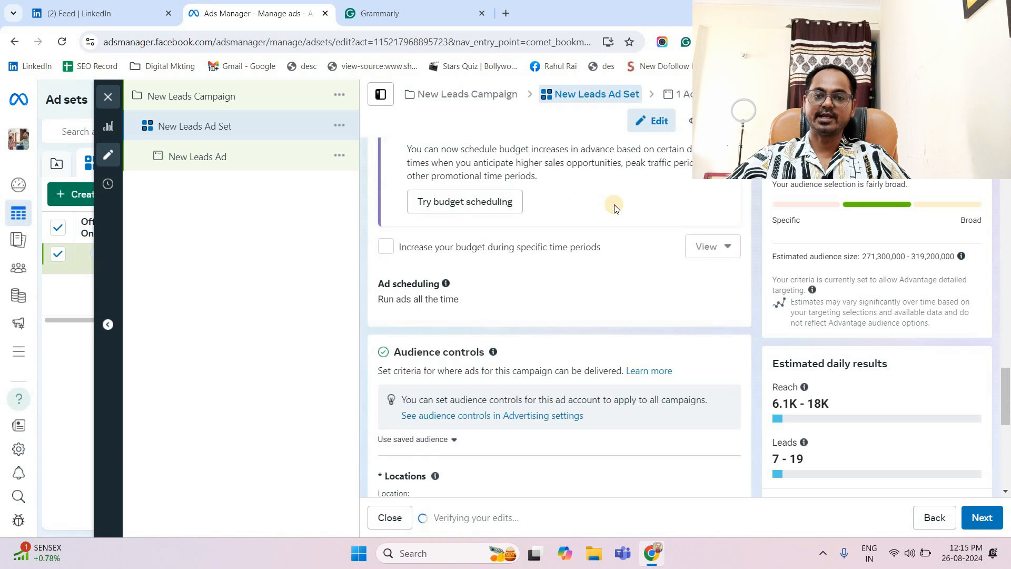
scroll(574, 287, down, 3)
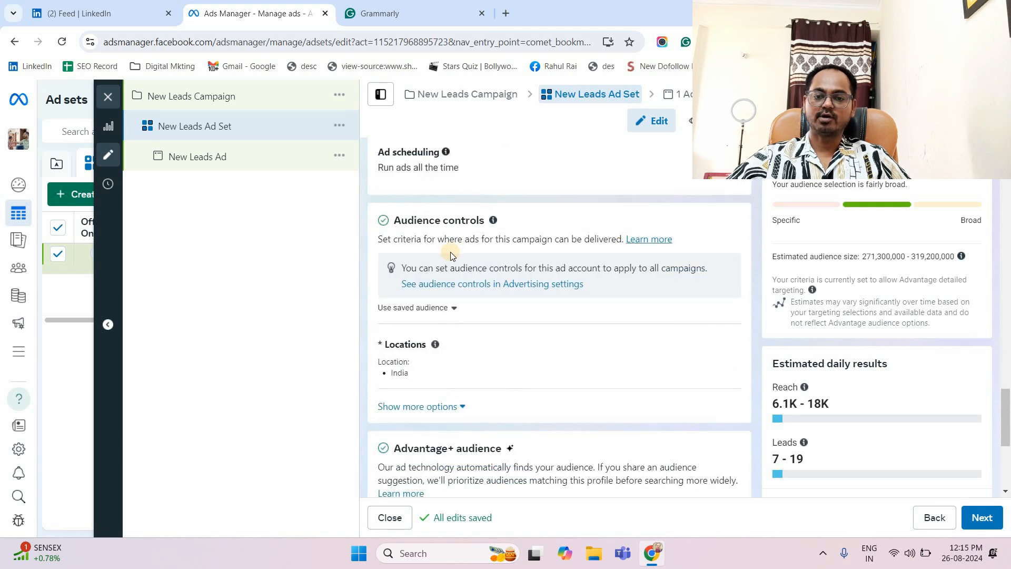
mouse_move(536, 363)
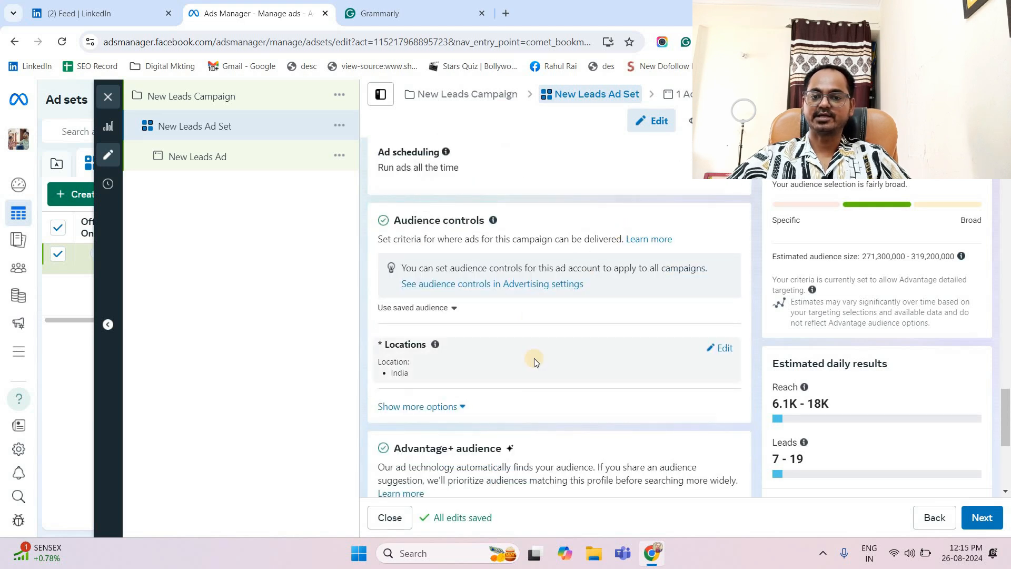
click(464, 407)
scroll(402, 387, down, 1)
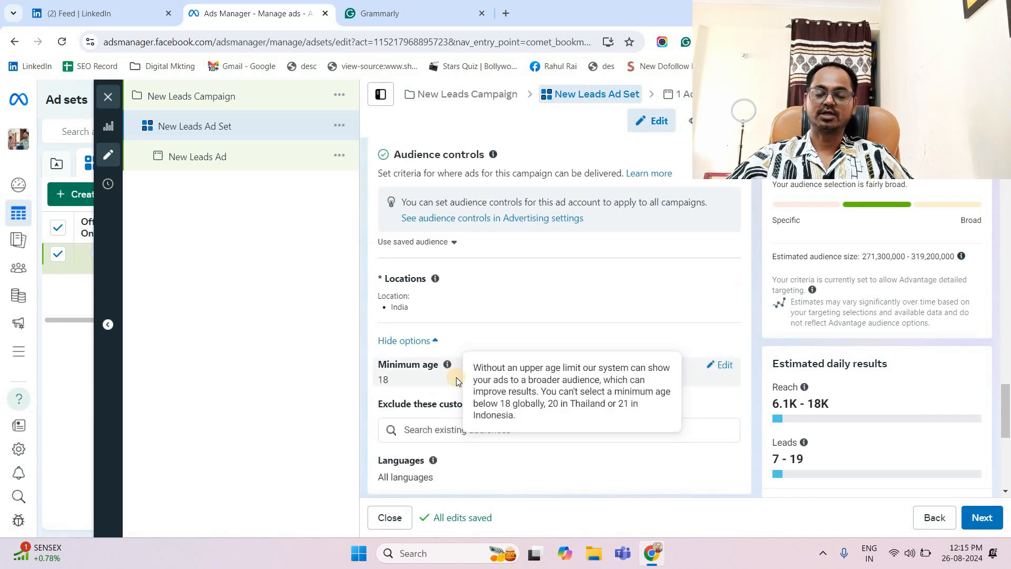
scroll(456, 377, down, 3)
Open the ad set's audience locations for editing and bring up the location search with its map.
scroll(526, 326, up, 4)
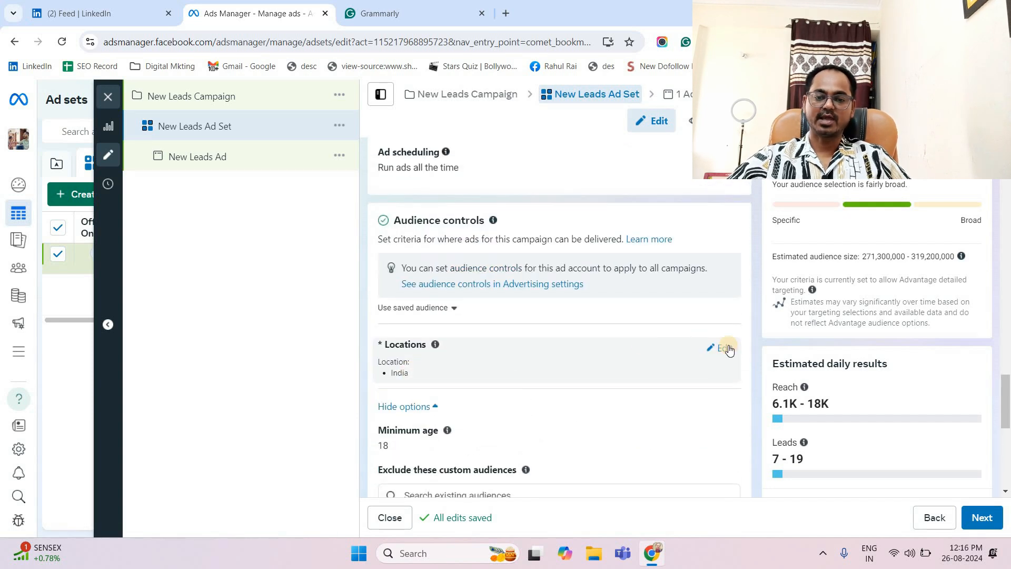
click(722, 348)
scroll(477, 357, down, 1)
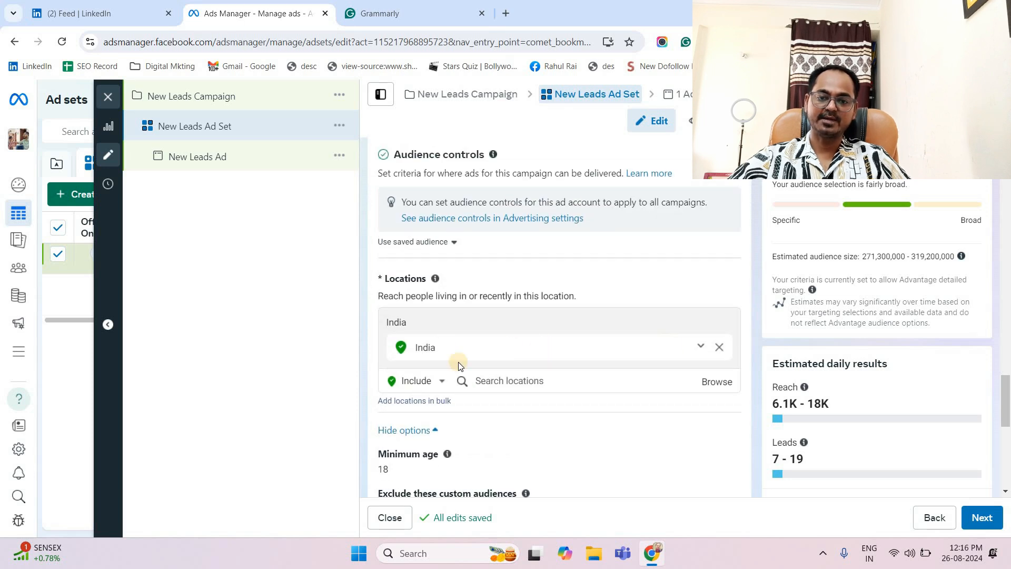
click(486, 380)
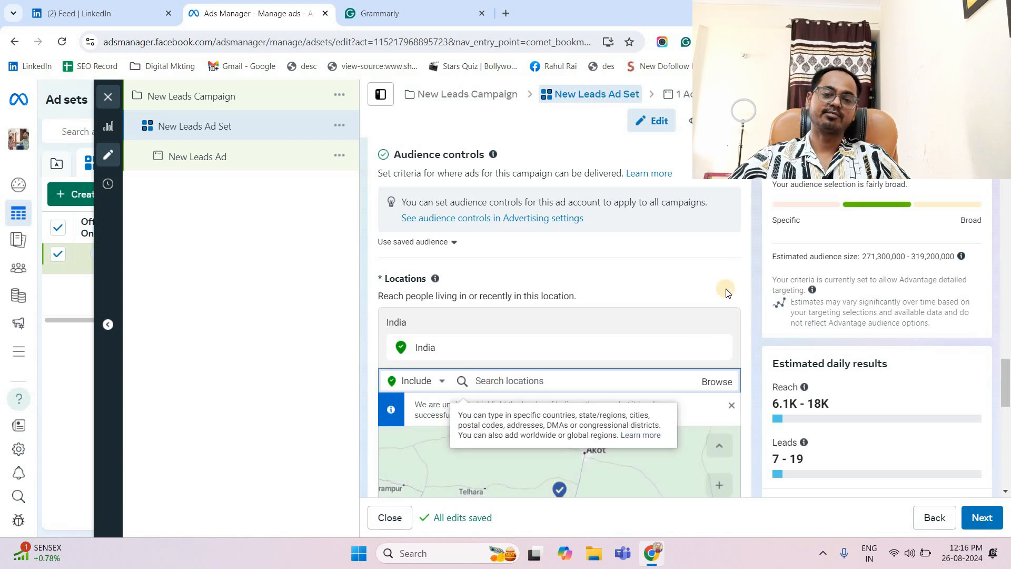
Set the minimum age in the audience controls to 24 and collapse the additional options.
scroll(726, 300, down, 6)
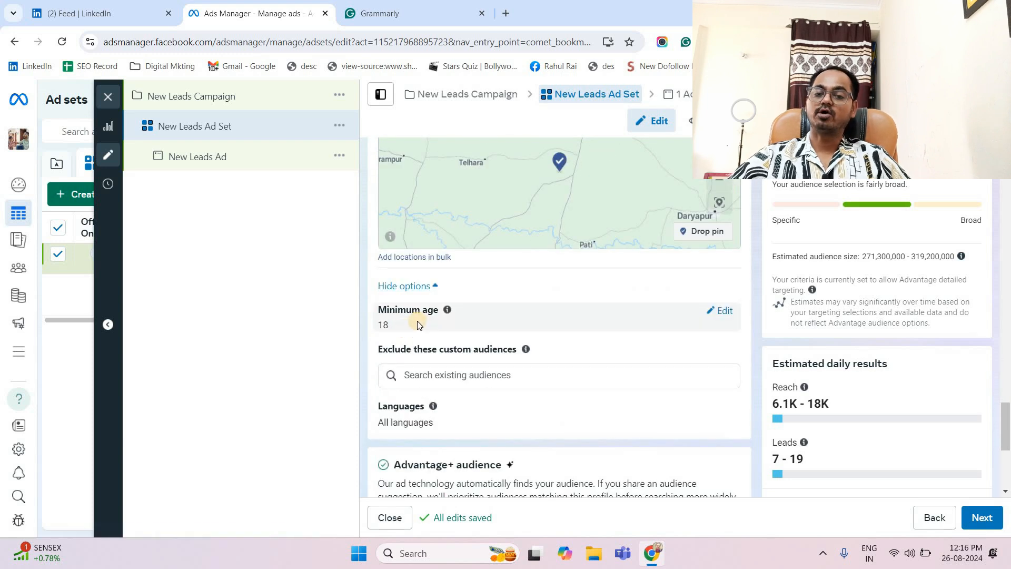
click(717, 310)
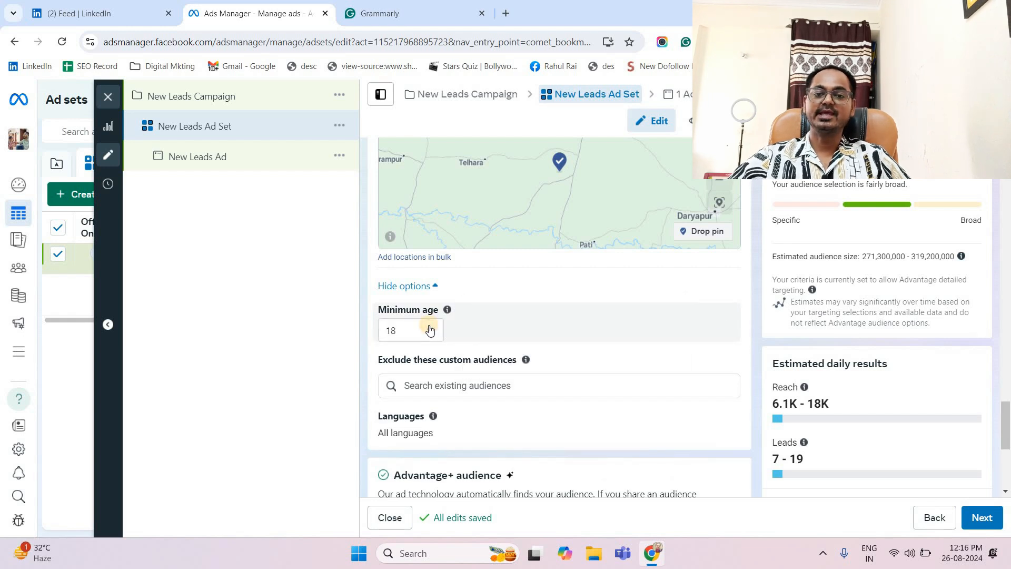
click(429, 329)
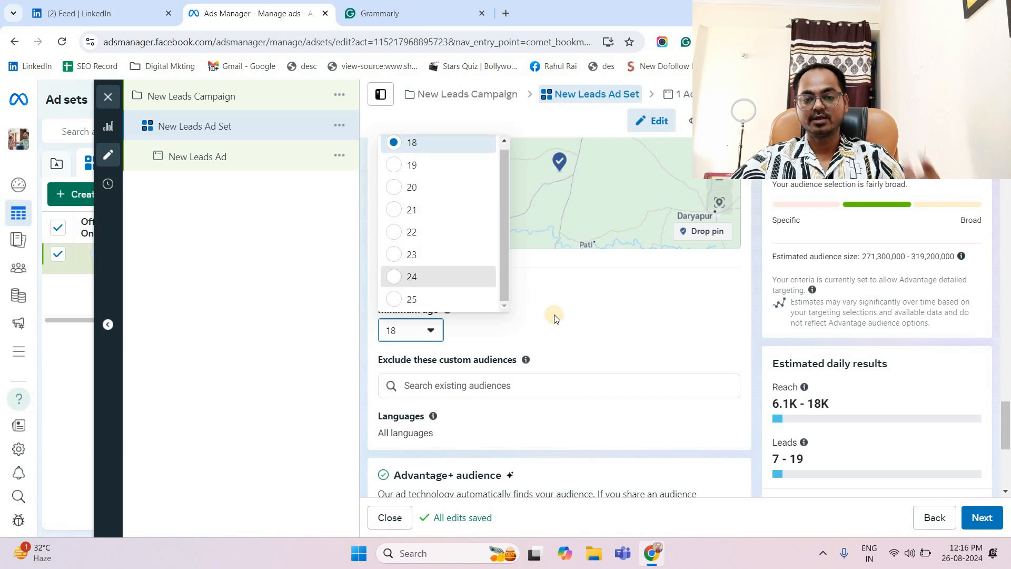
key(Return)
scroll(462, 276, down, 1)
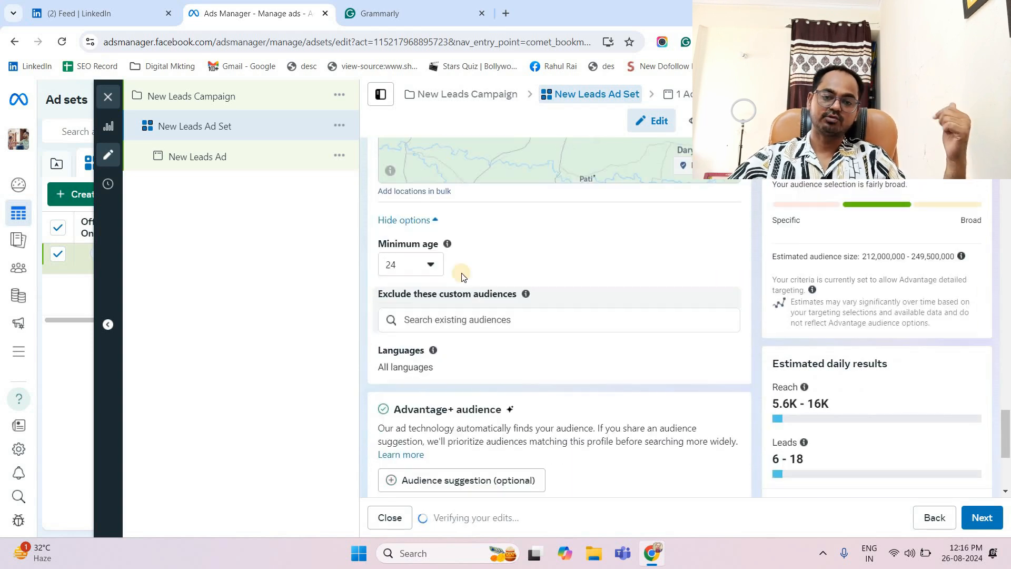
click(430, 266)
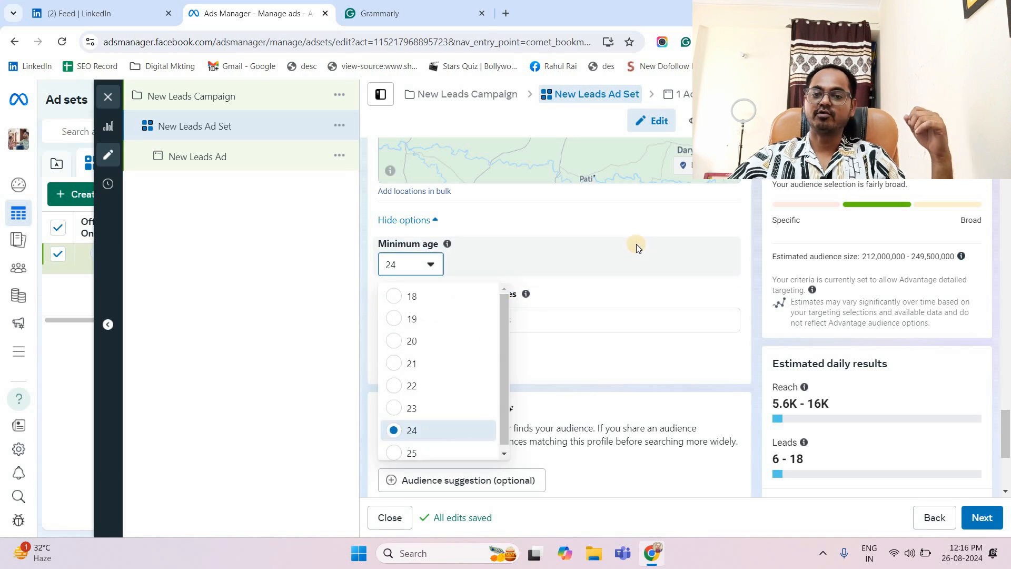
click(408, 220)
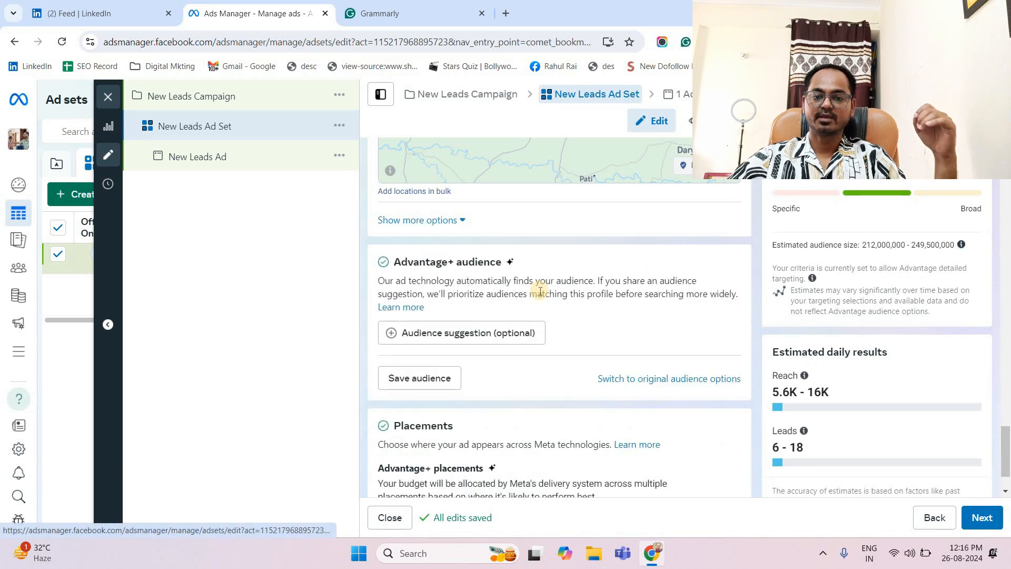
Add Hindi and English (All) as the audience's languages.
scroll(543, 287, up, 1)
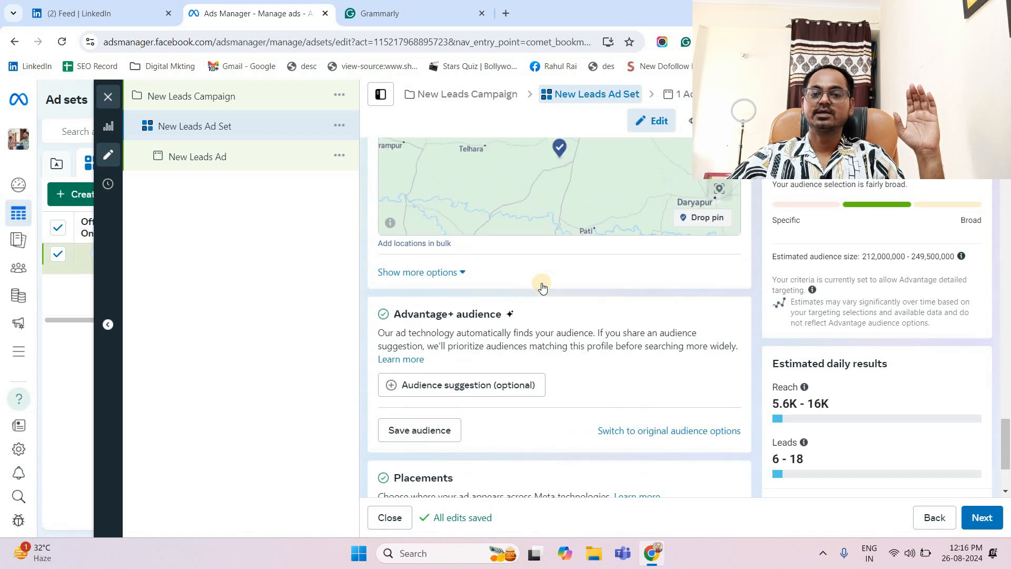
scroll(634, 262, down, 2)
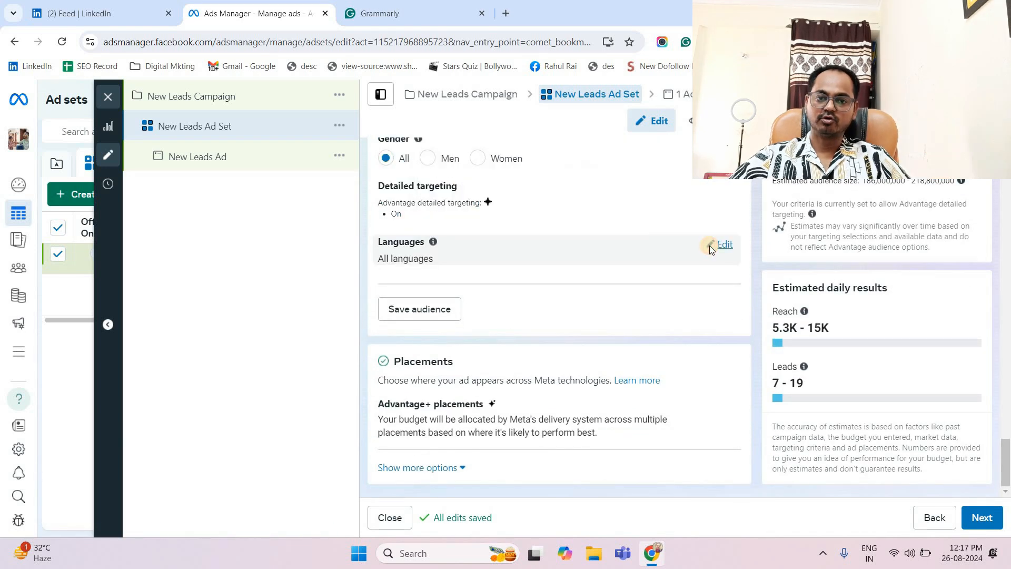
click(710, 245)
click(425, 261)
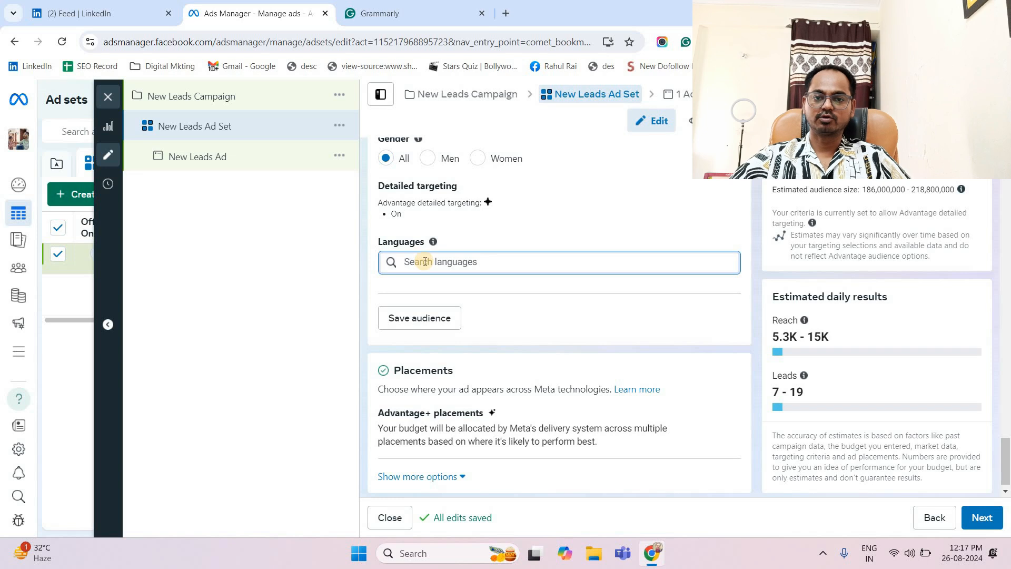
text(h)
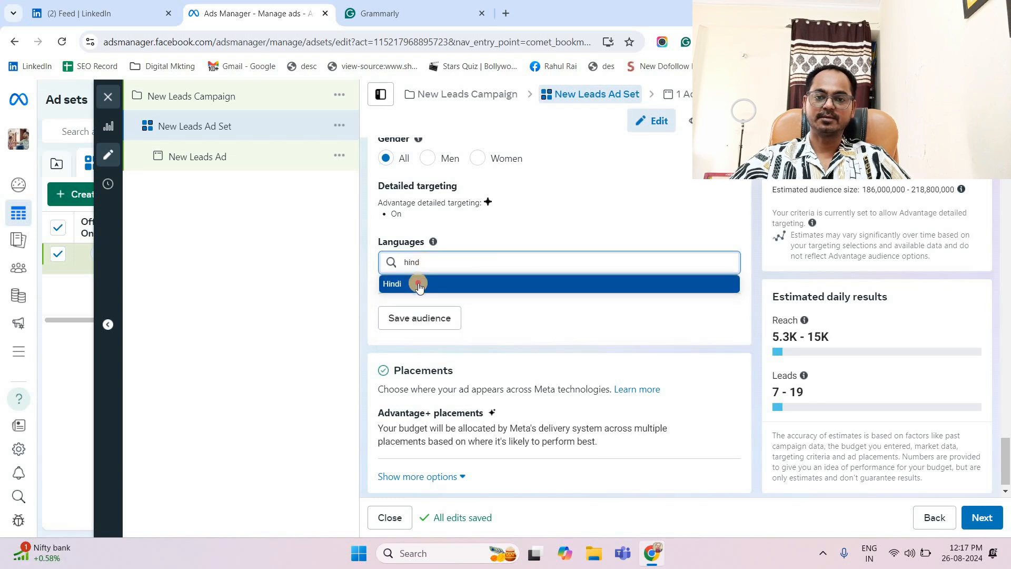
text(ind)
click(478, 279)
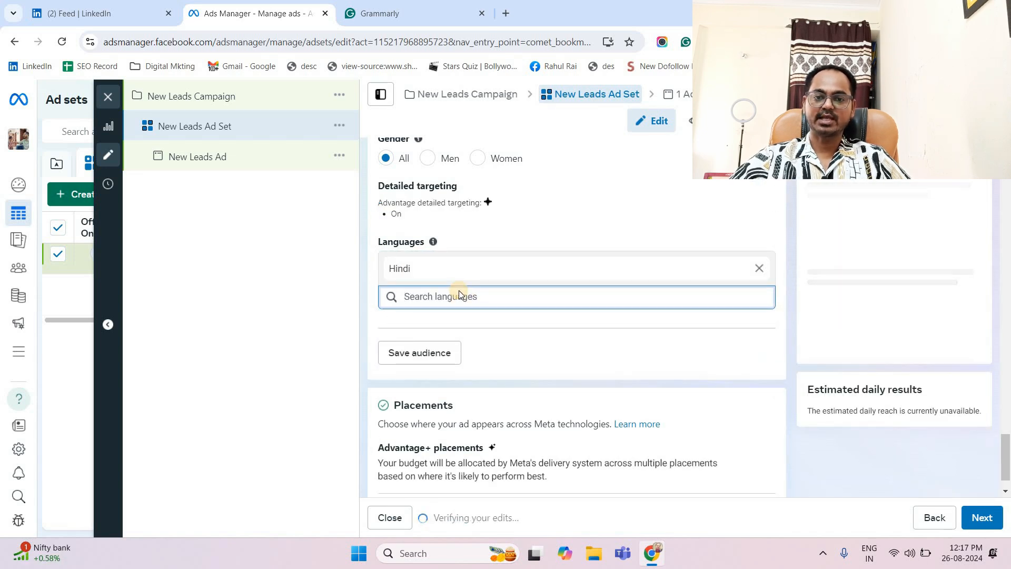
text(english)
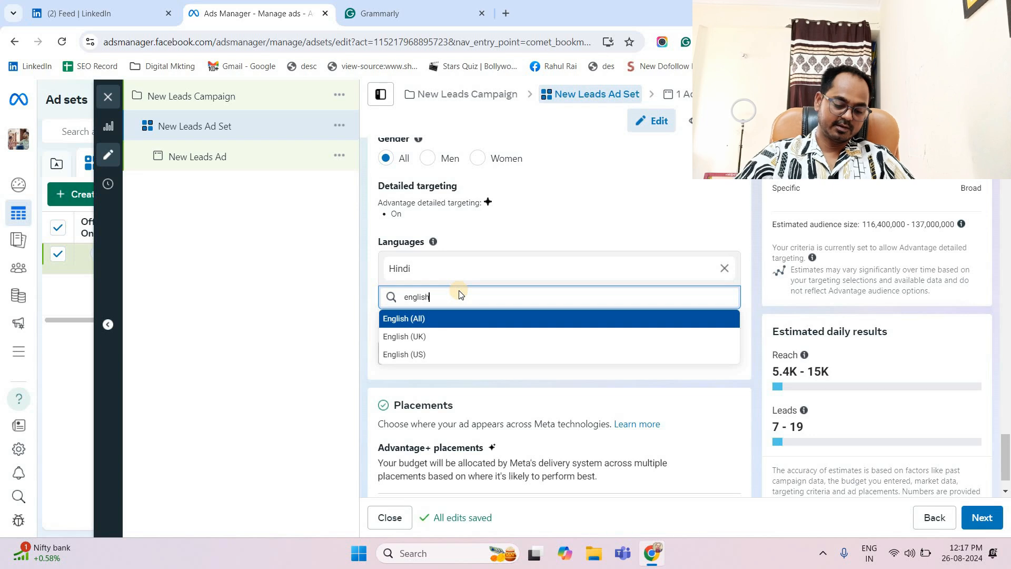
click(416, 318)
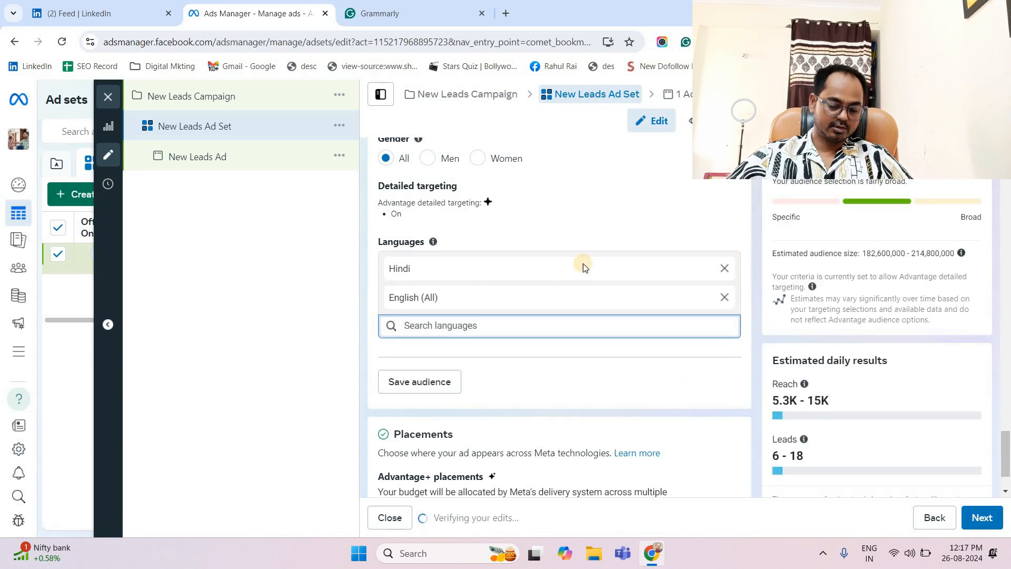
Review the audience settings and open the Advantage+ audience's detailed targeting for adding demographics, interests or behaviors.
scroll(582, 263, down, 1)
scroll(575, 279, up, 3)
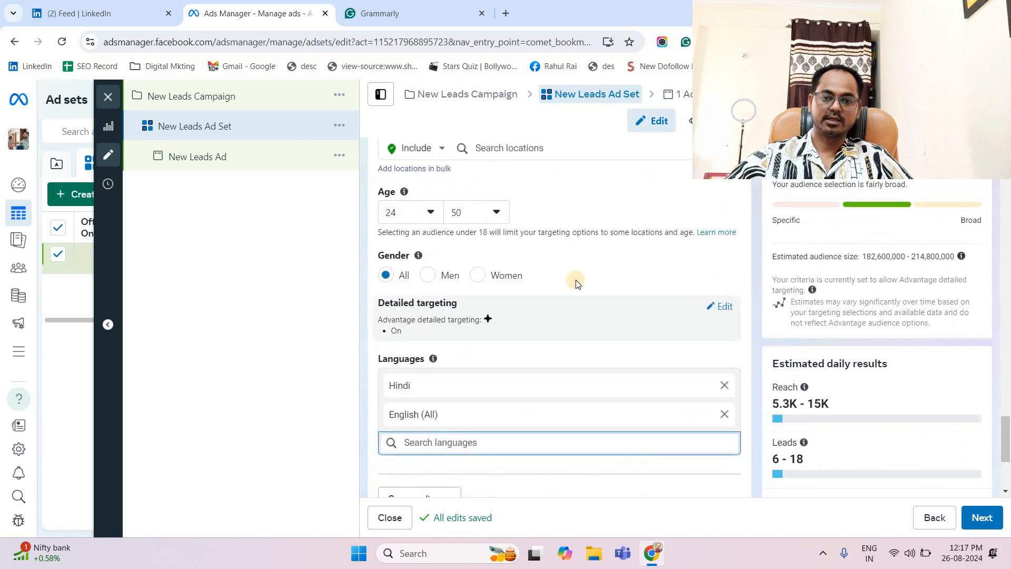
scroll(575, 280, down, 3)
scroll(575, 280, up, 4)
scroll(575, 277, up, 3)
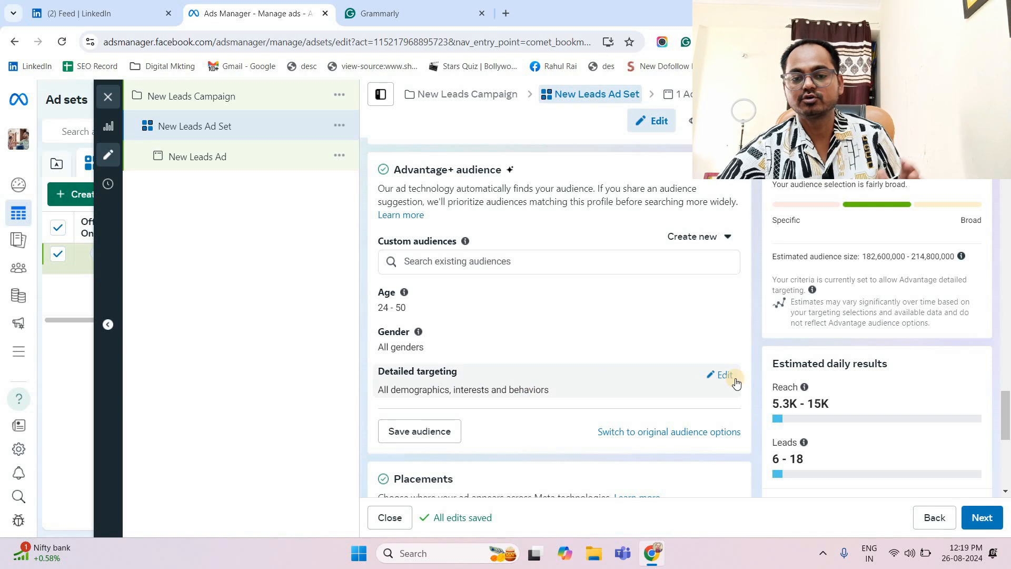
click(731, 377)
scroll(522, 331, down, 1)
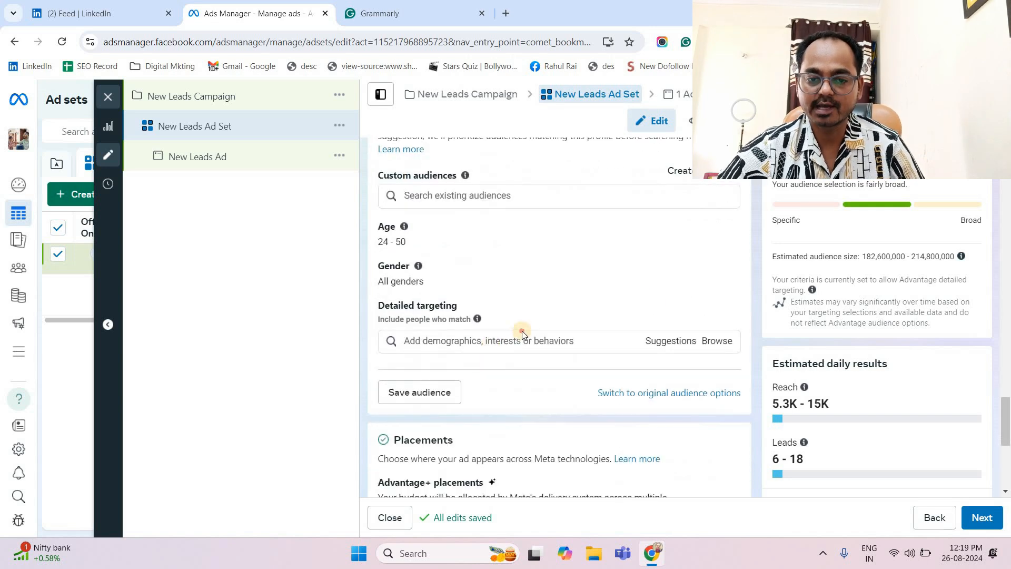
click(522, 344)
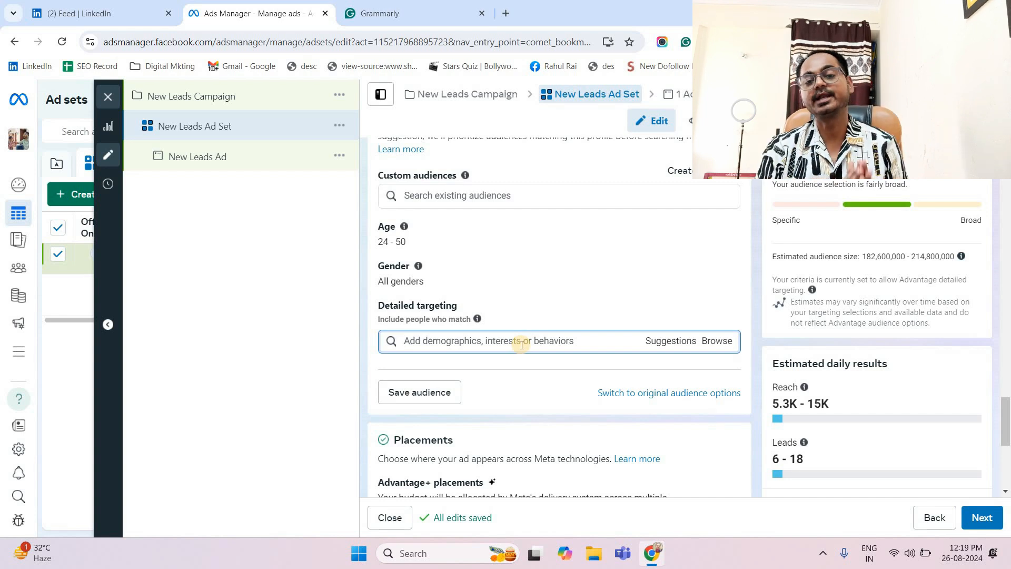
Search the detailed targeting options for "digital", browse the suggestions and clear the search text.
text(digital)
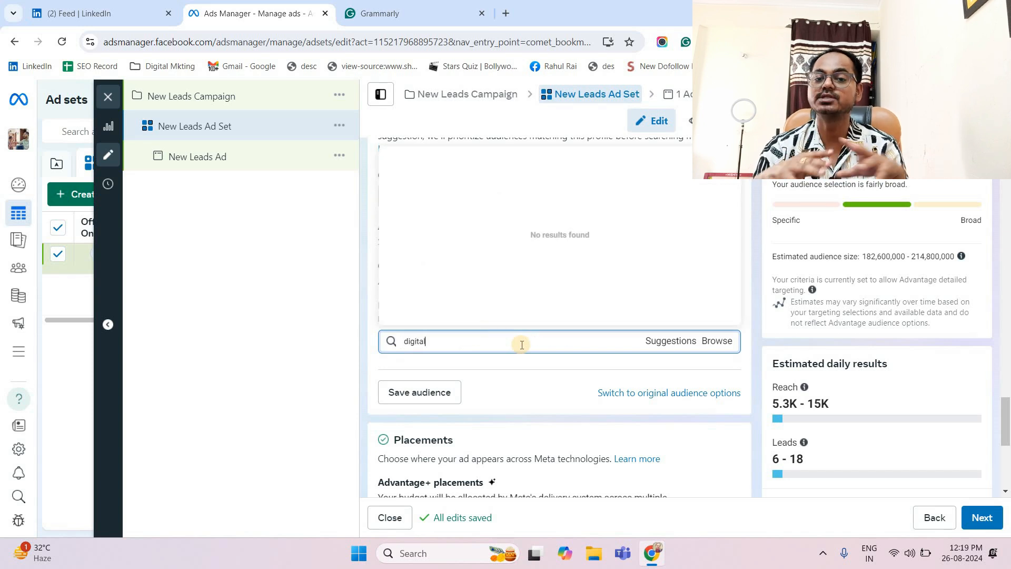
scroll(481, 226, down, 5)
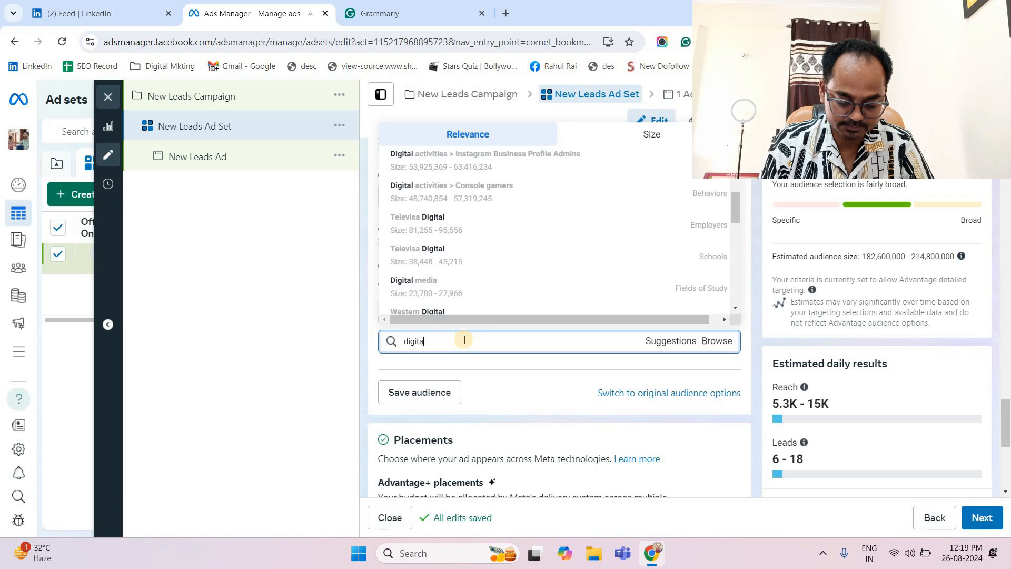
key(BackSpace)
key(BackSpace)
key(BackSpace)
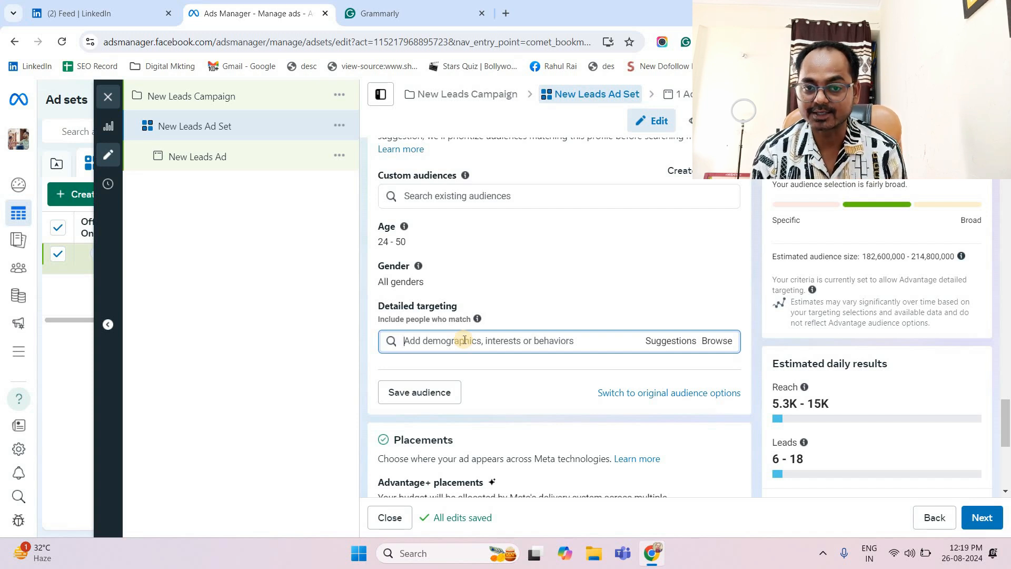
Add the job titles MD/CEO, Owner and Founder to the audience's detailed targeting.
text(d)
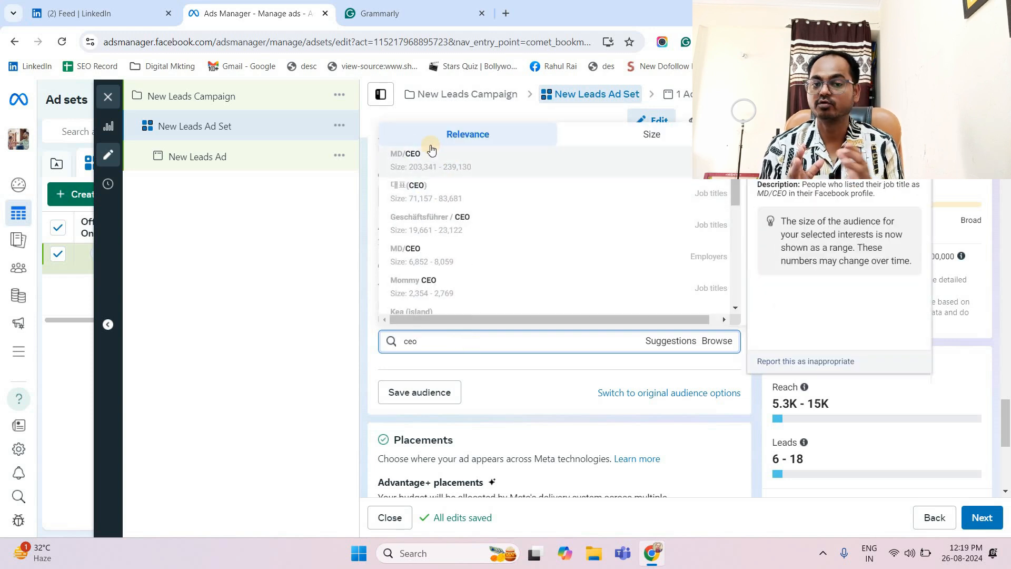
click(429, 166)
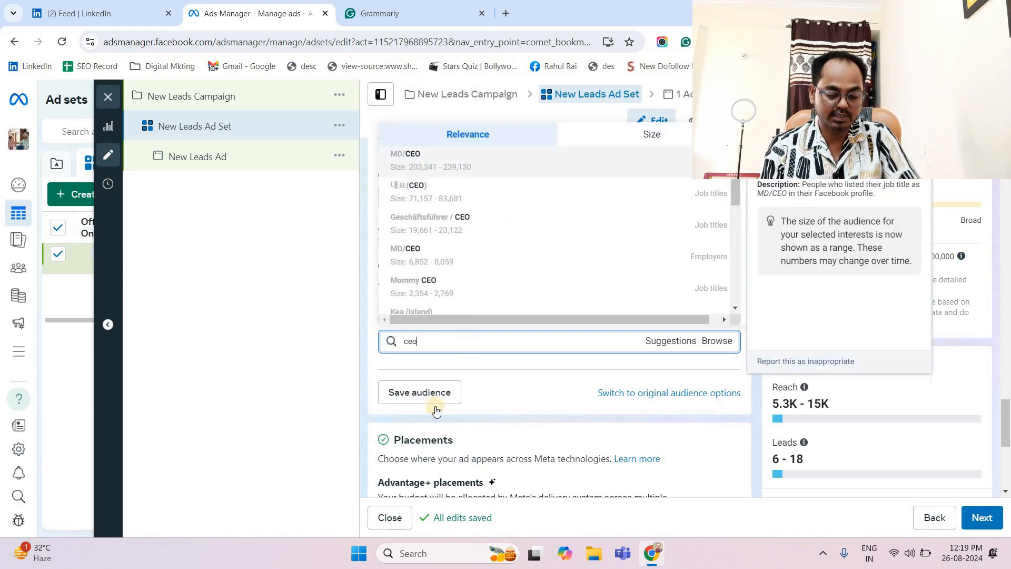
click(437, 398)
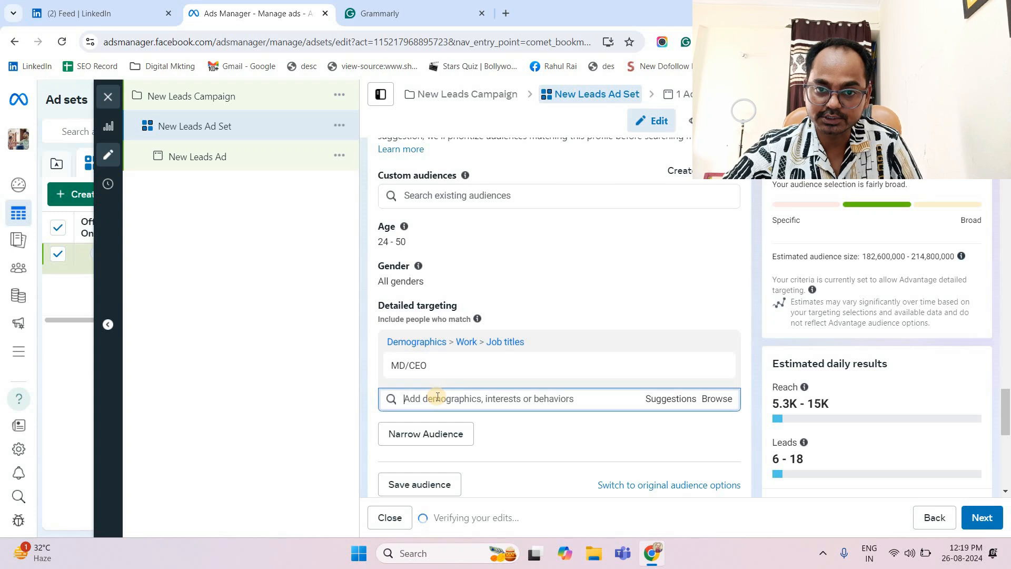
text(owner)
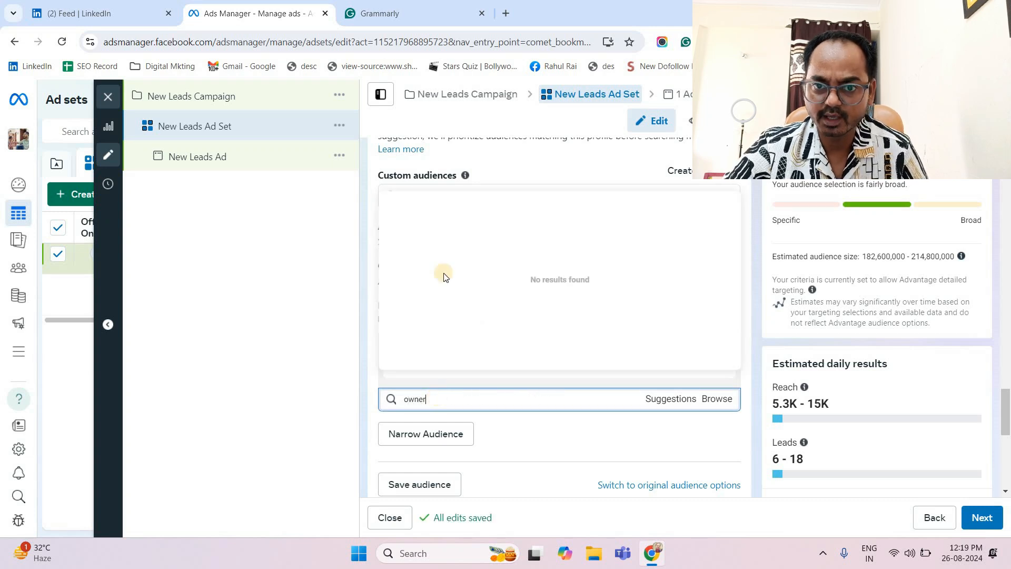
click(441, 210)
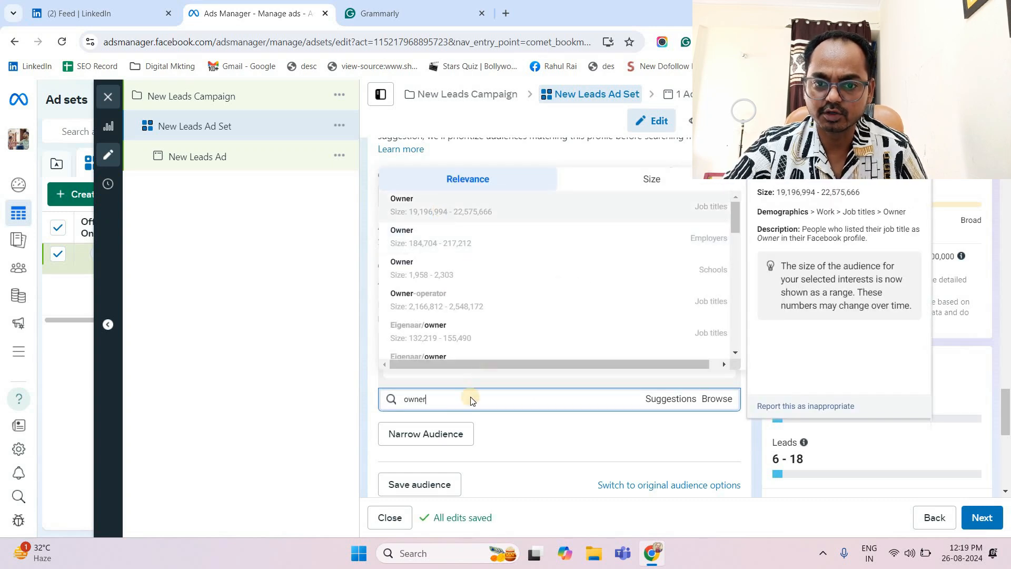
click(464, 428)
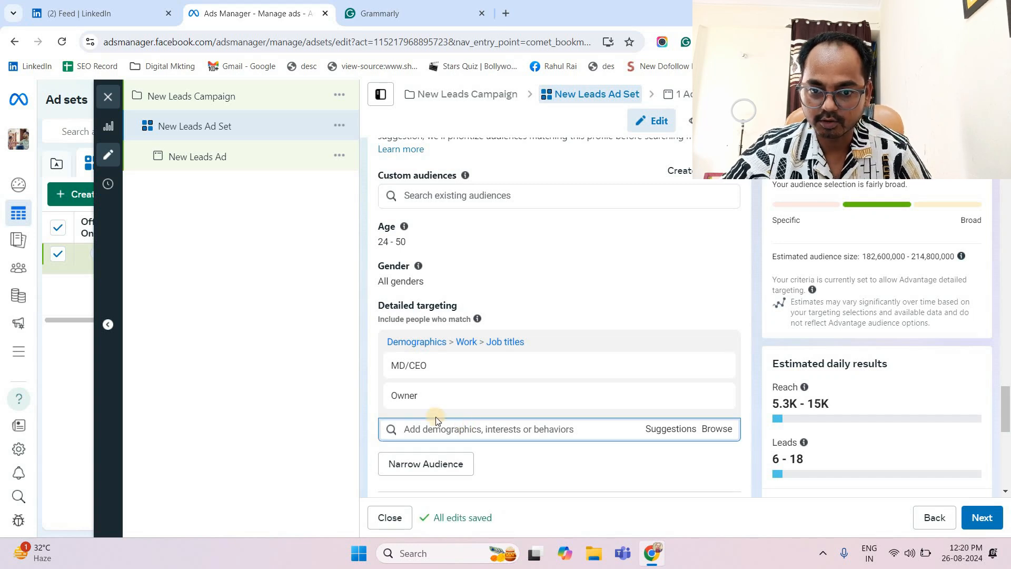
text(foun)
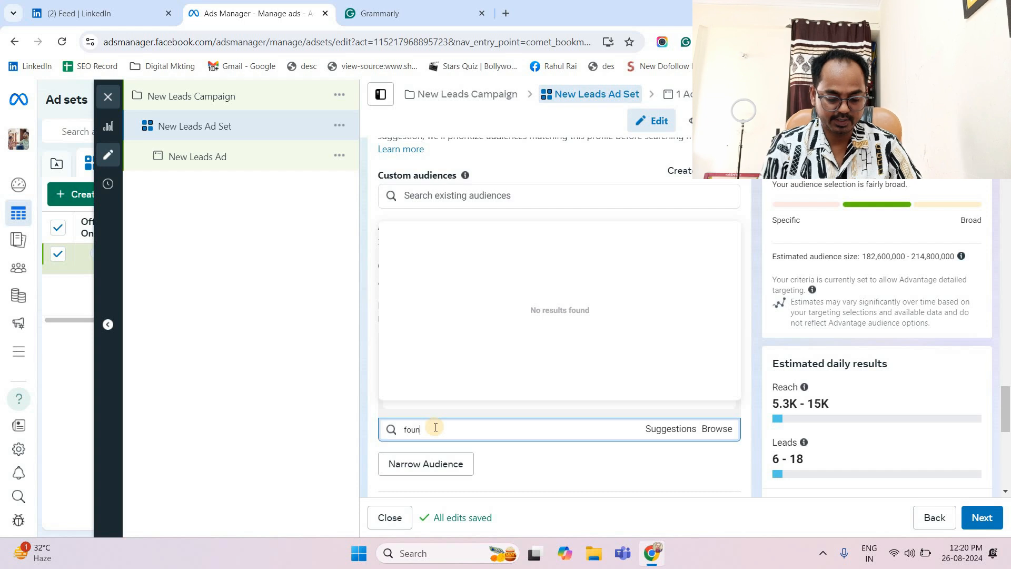
text(der)
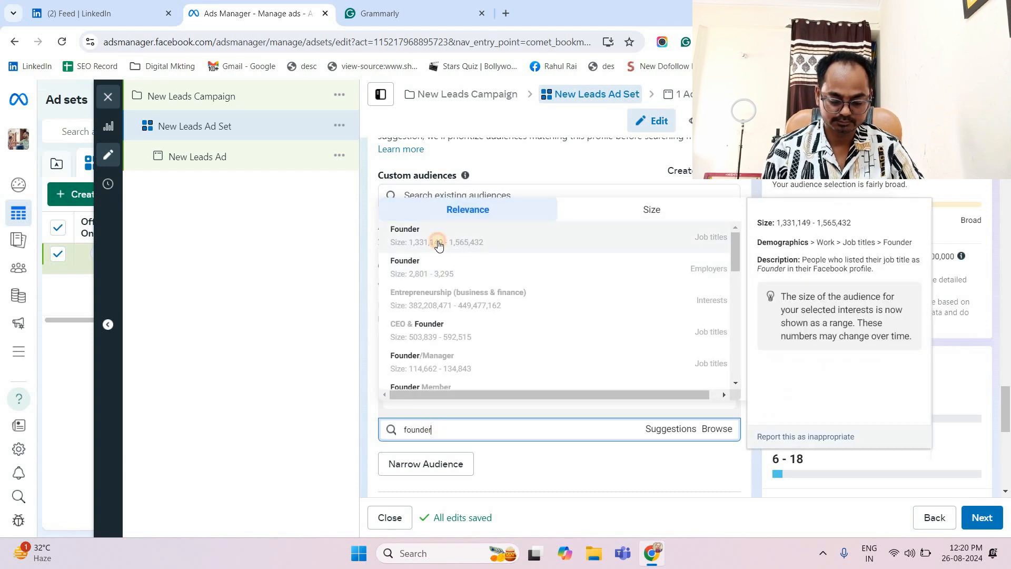
key(Return)
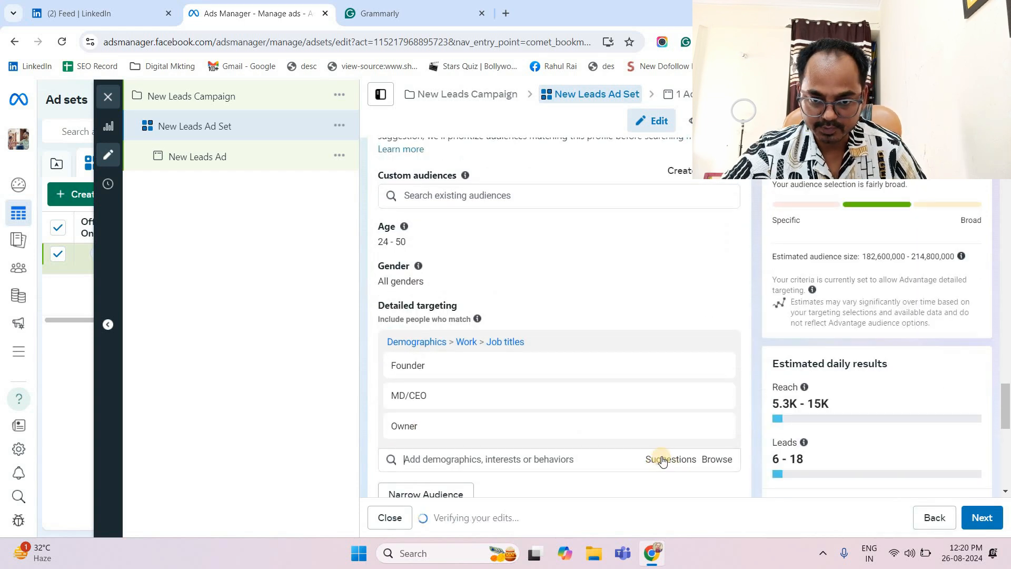
Add the suggested job titles Managing Director, Founder and Managing Director, Executive director, and Owner and Founder to the detailed targeting.
click(663, 459)
scroll(661, 395, down, 3)
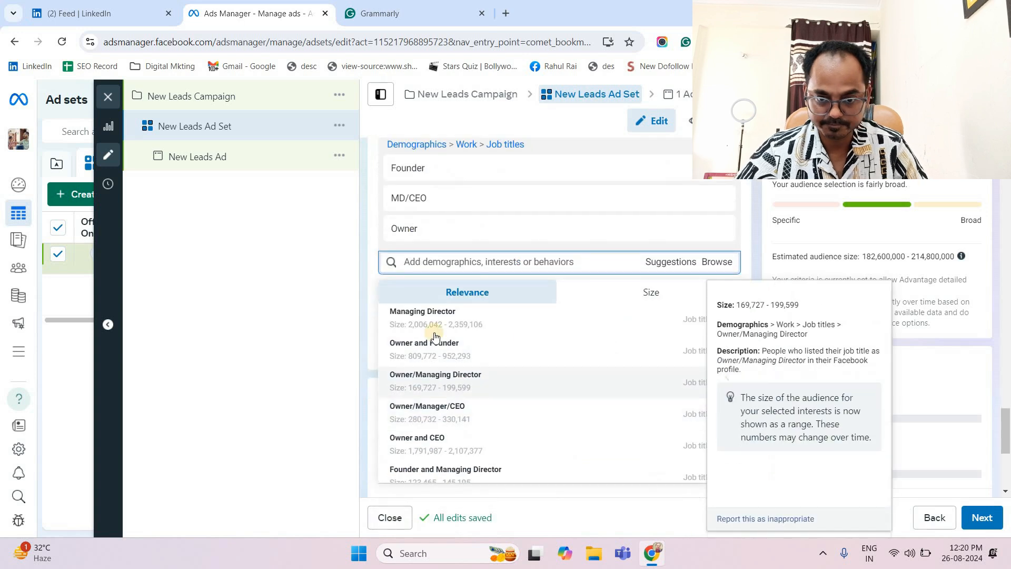
click(433, 323)
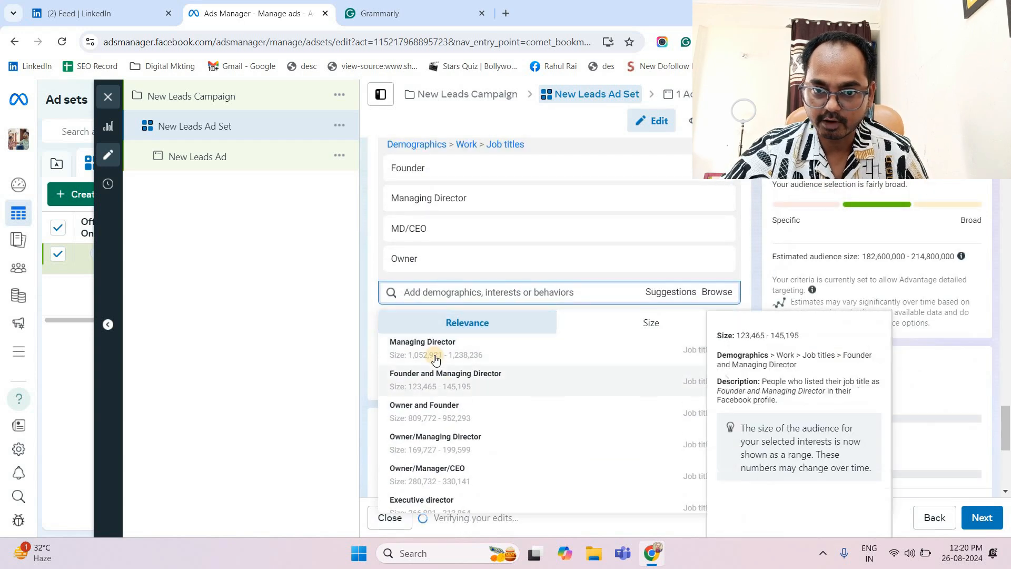
click(445, 384)
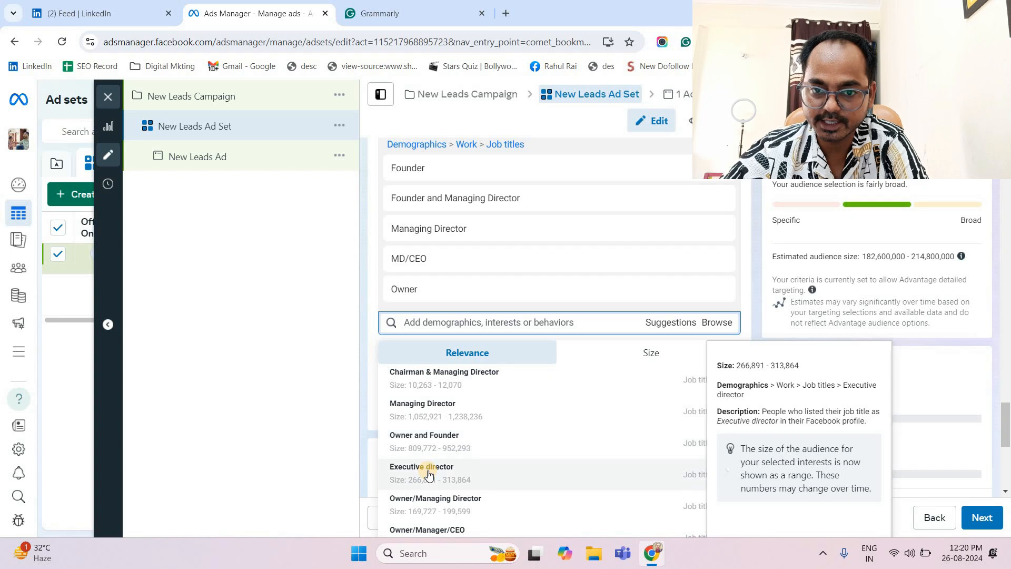
click(429, 474)
click(509, 420)
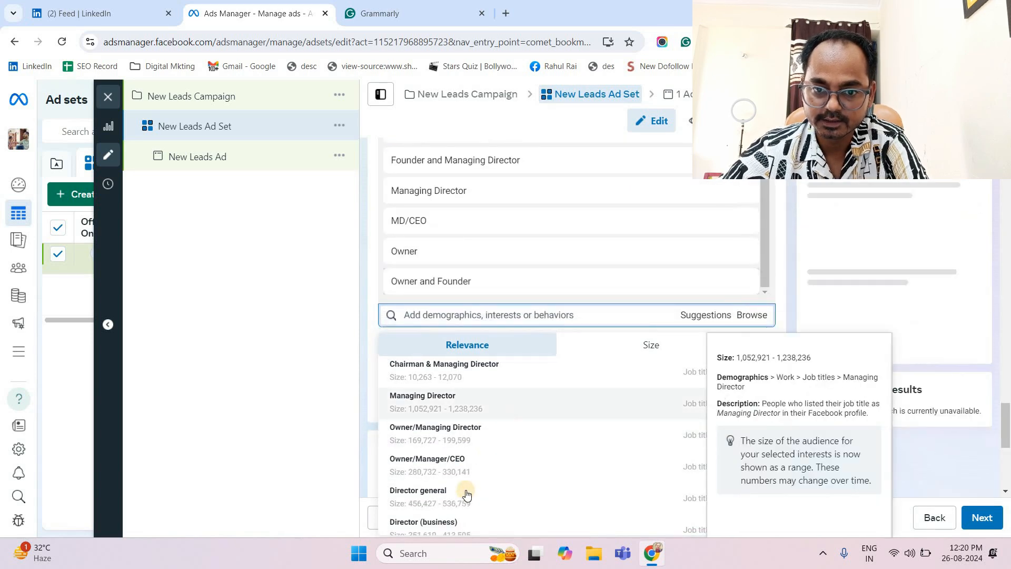
Add the suggested job titles Owner/Managing Director and Co-Founder and COO, and close the suggestions.
scroll(446, 433, down, 2)
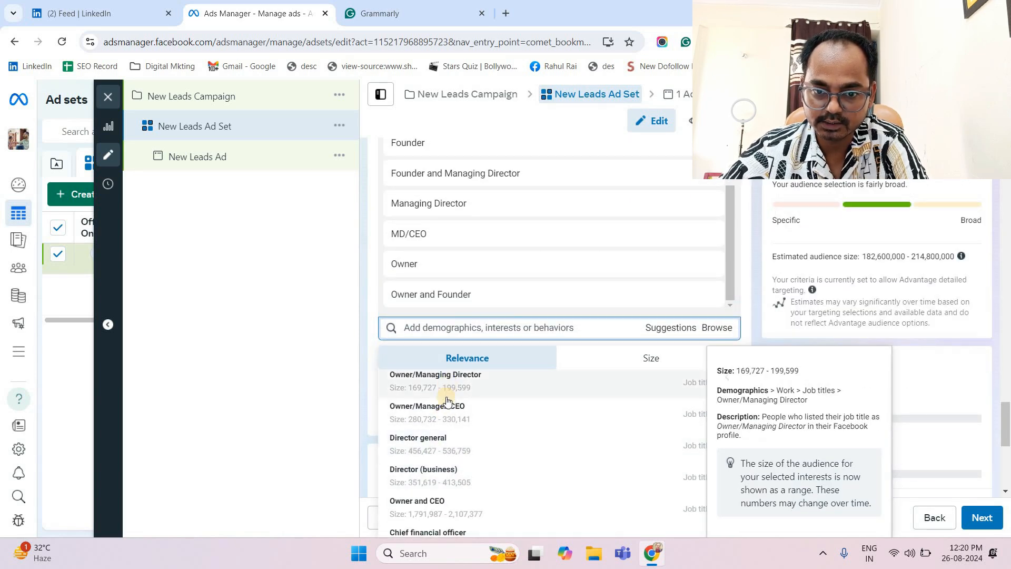
scroll(447, 392, up, 2)
click(444, 444)
scroll(458, 463, down, 3)
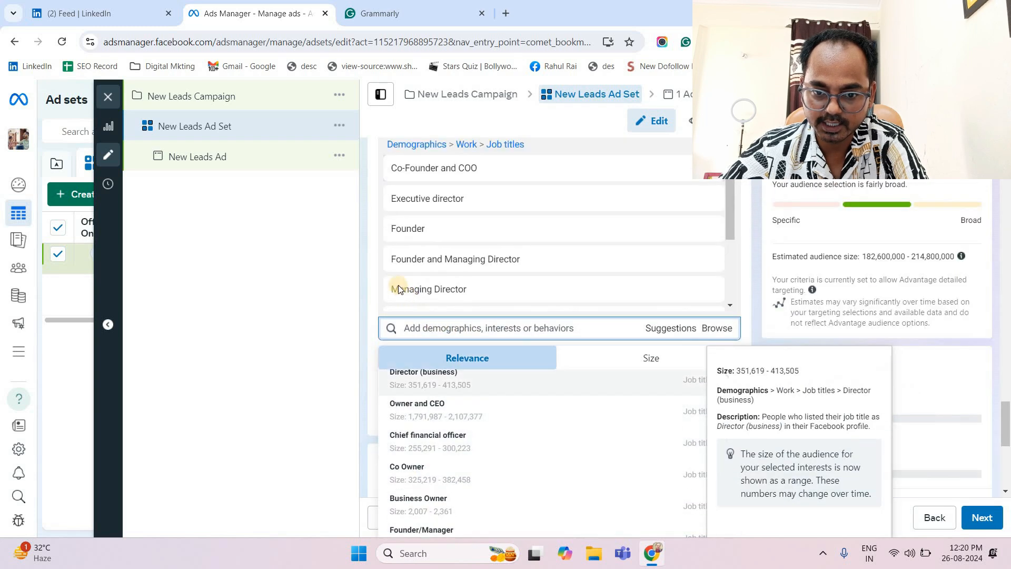
click(368, 277)
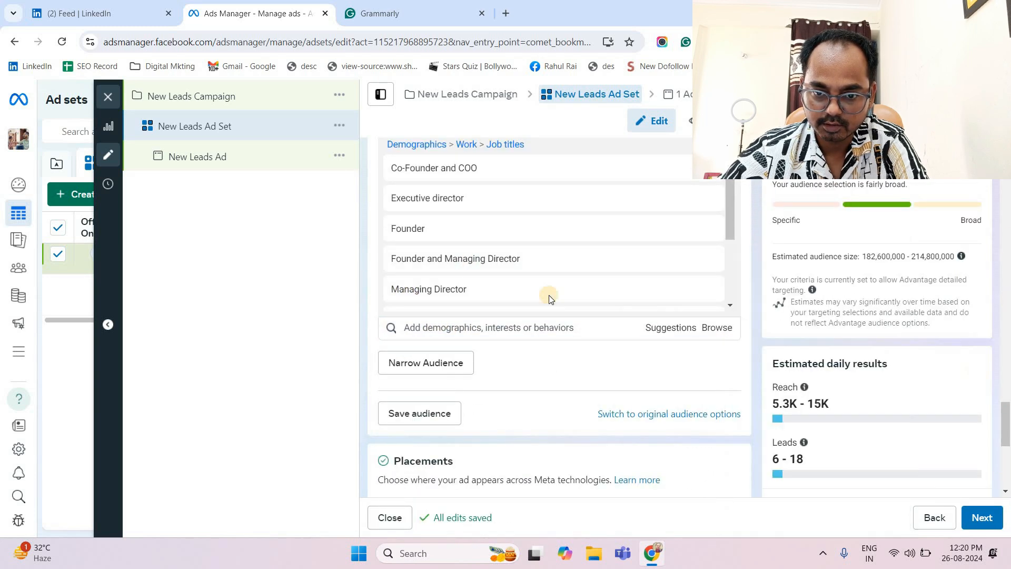
scroll(489, 321, up, 3)
scroll(617, 316, down, 5)
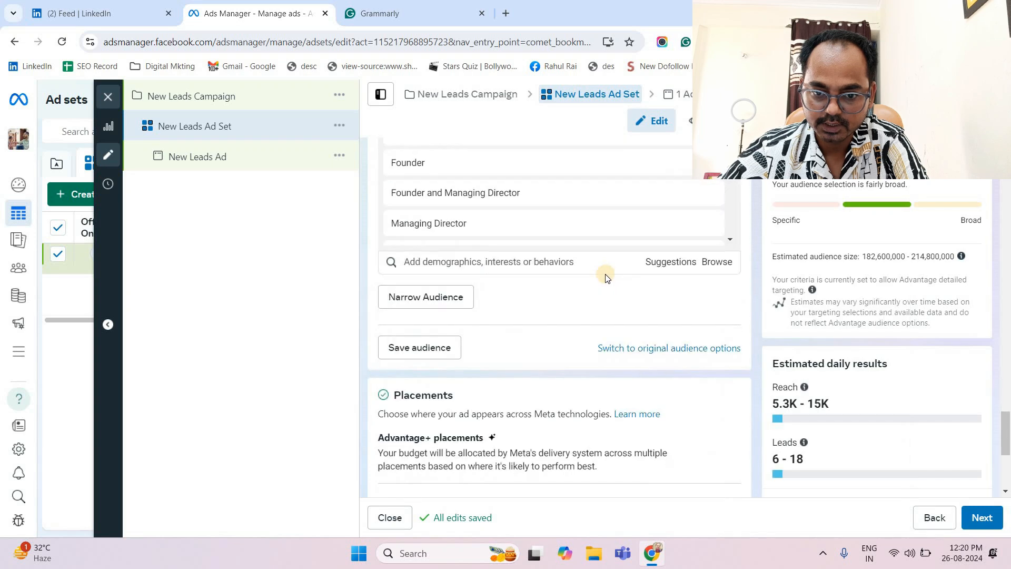
click(424, 285)
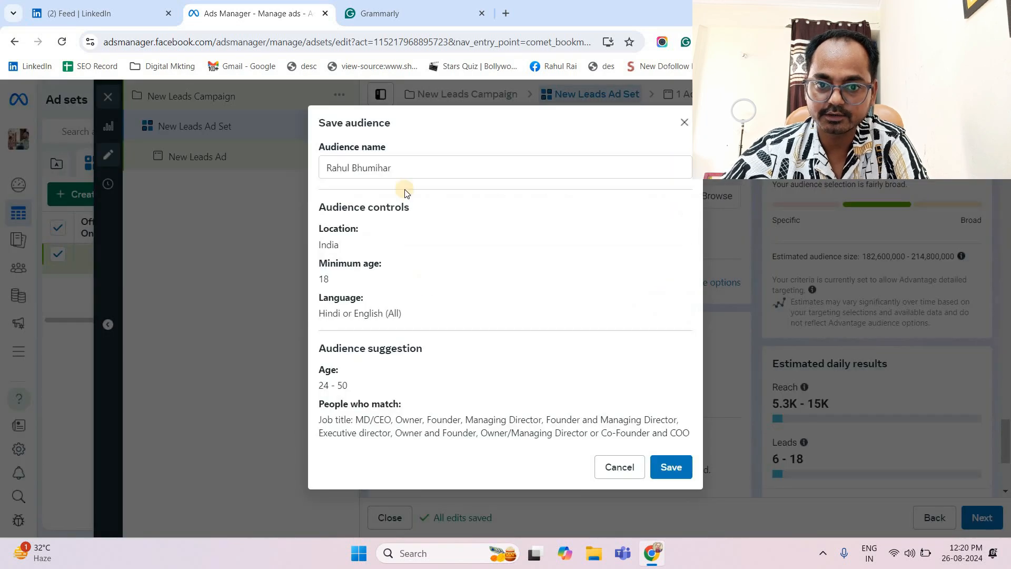
click(398, 167)
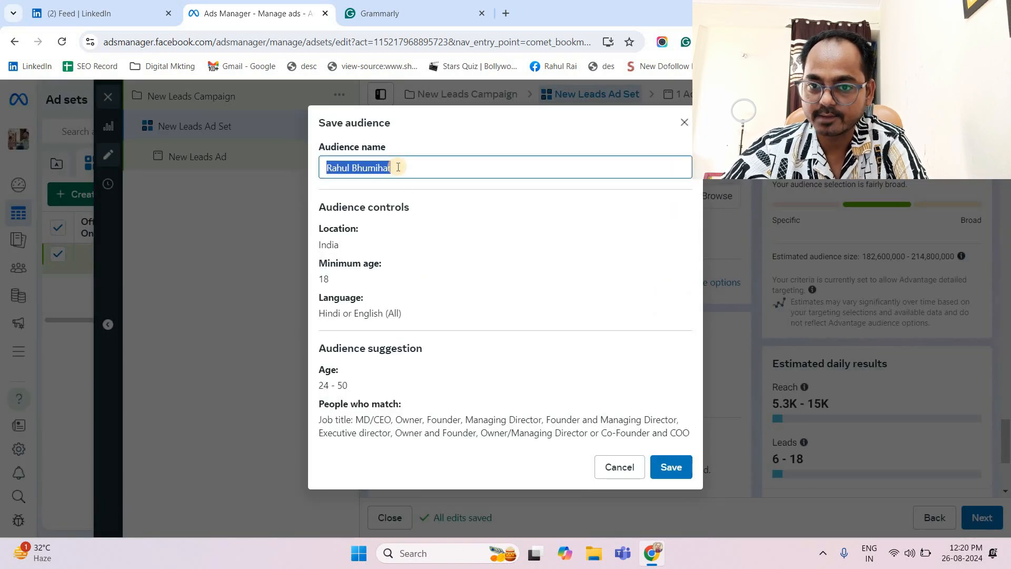
text(Lead ads audience)
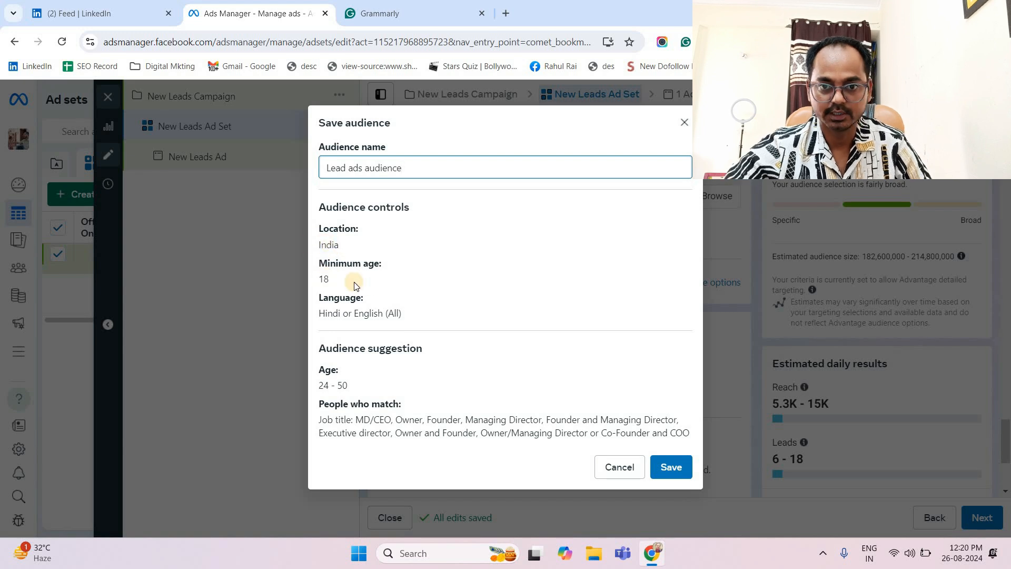
click(613, 474)
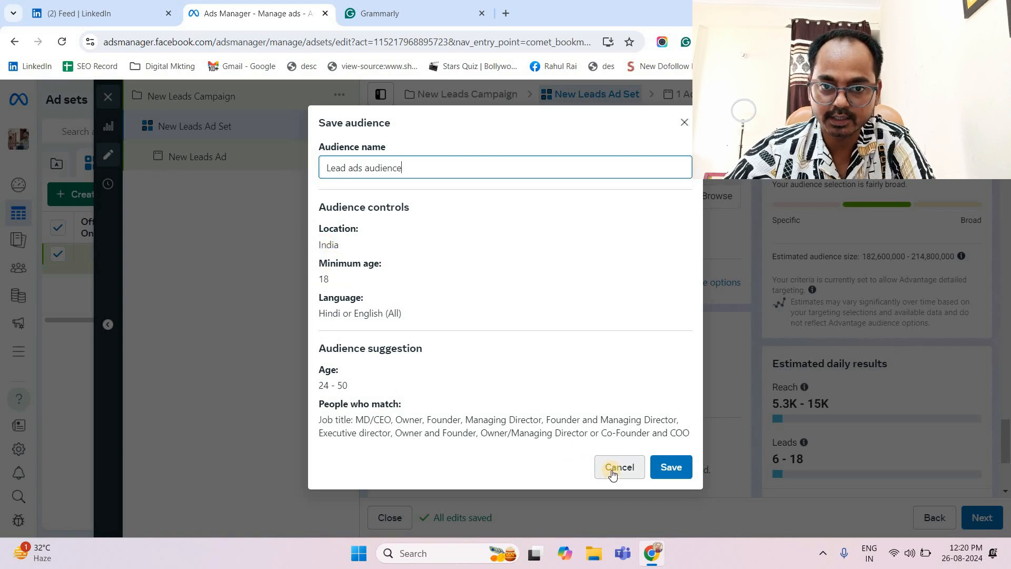
Check the audience suggestion's age range and save the audience under its prefilled name.
scroll(535, 306, down, 3)
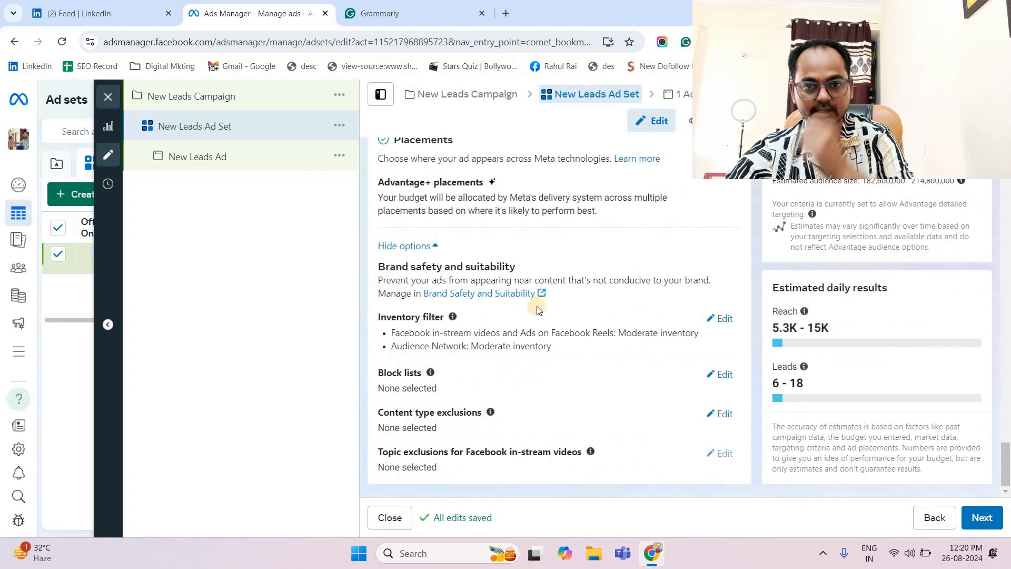
scroll(535, 307, up, 10)
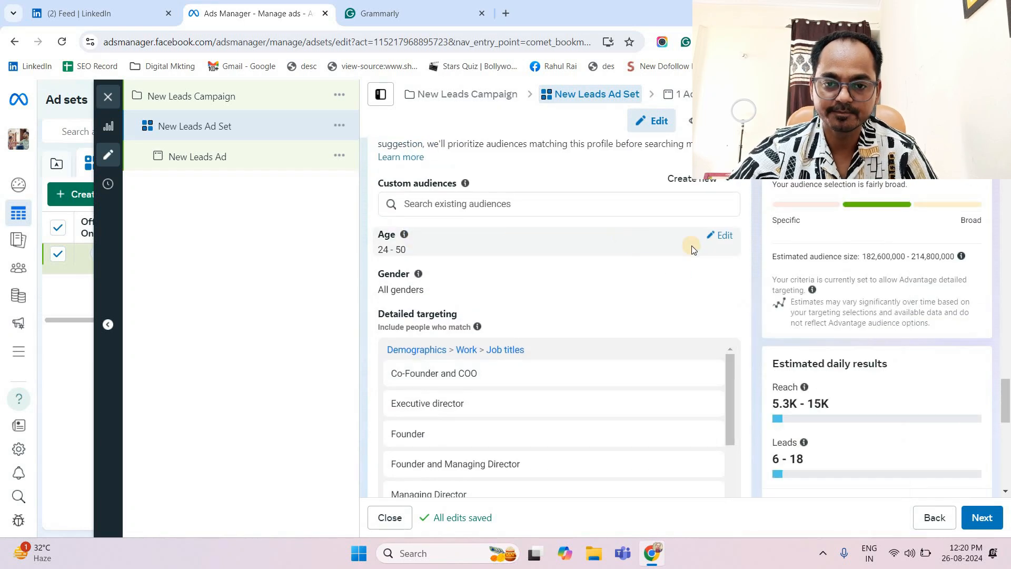
click(537, 266)
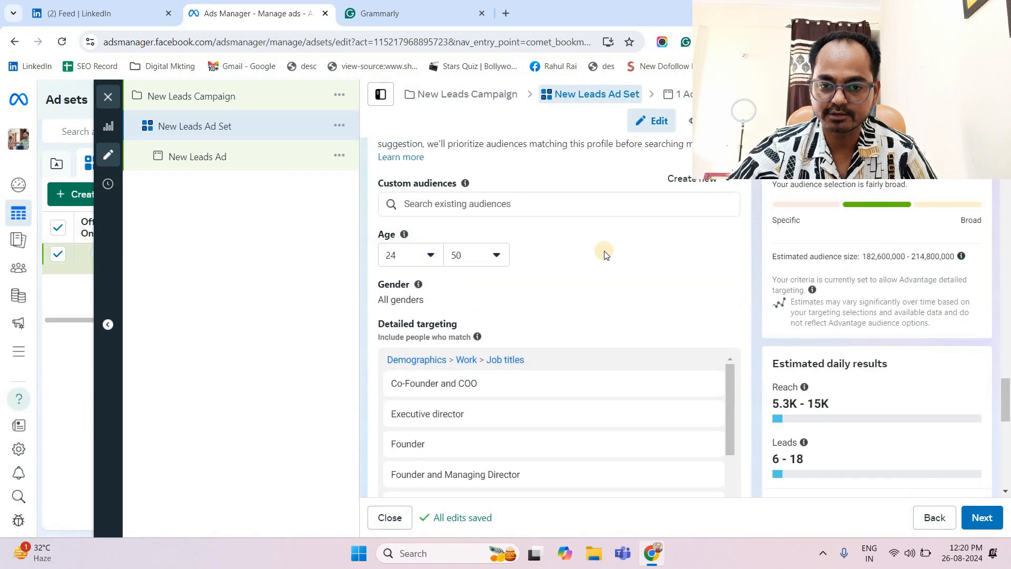
scroll(577, 329, up, 5)
scroll(653, 364, down, 9)
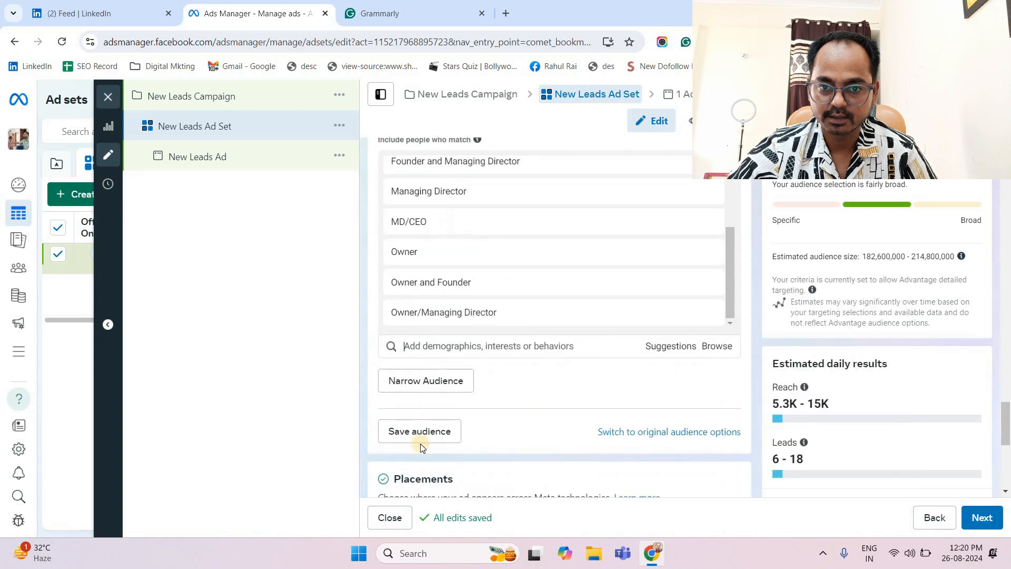
click(414, 430)
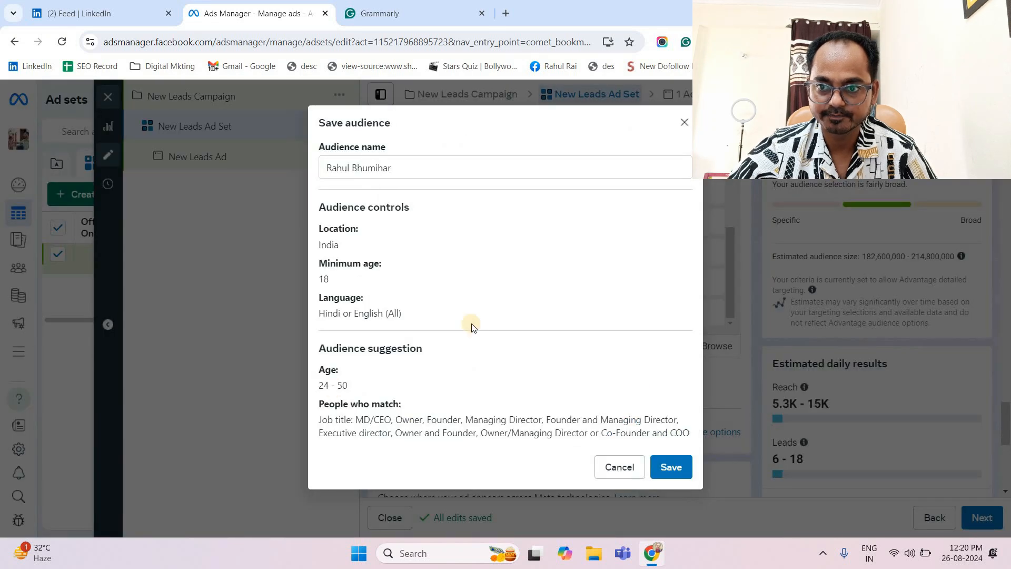
click(666, 468)
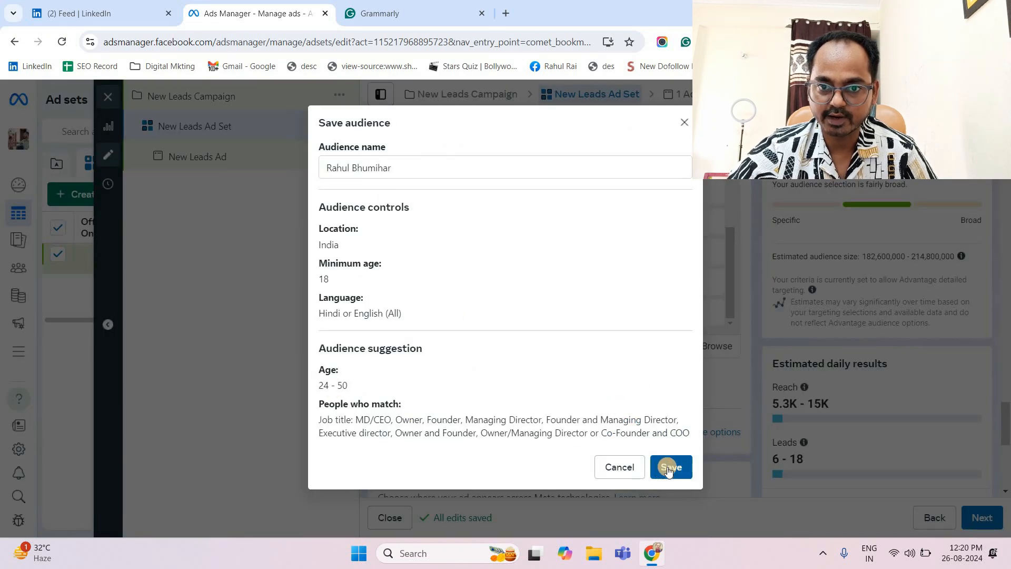
click(667, 467)
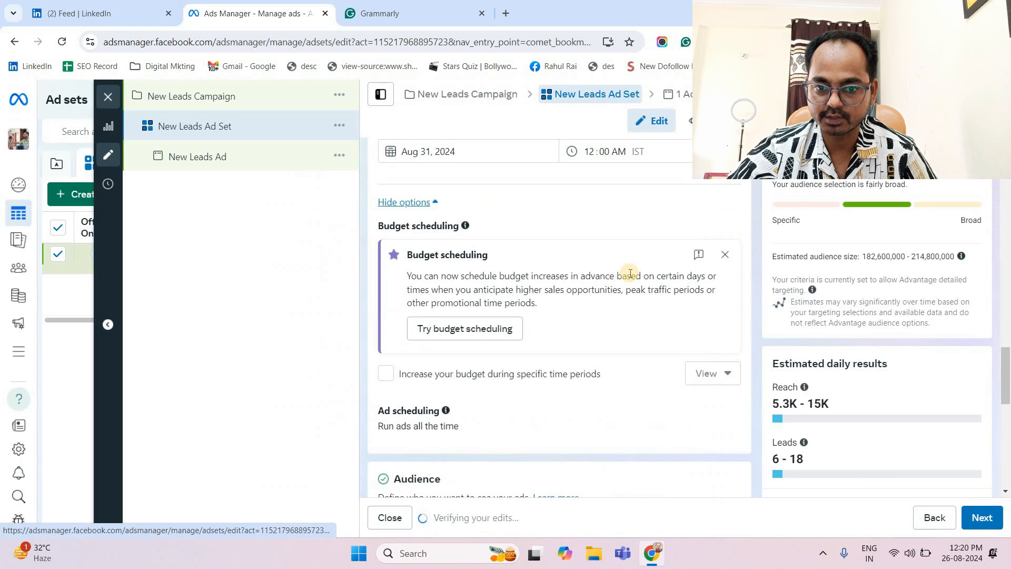
Review the saved audience and switch the ad set's placements from Advantage+ to Manual placements.
scroll(558, 316, down, 10)
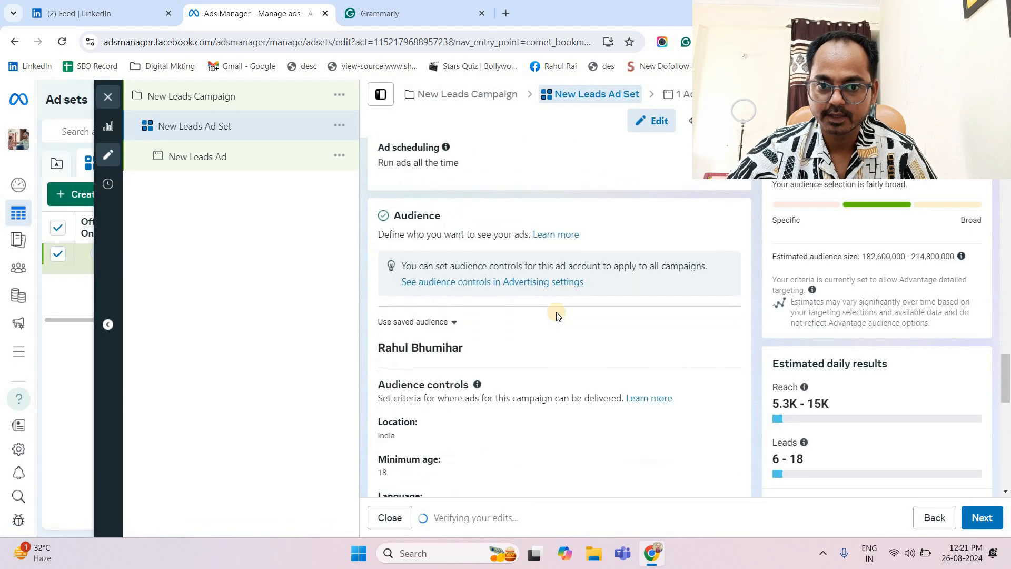
scroll(545, 296, down, 3)
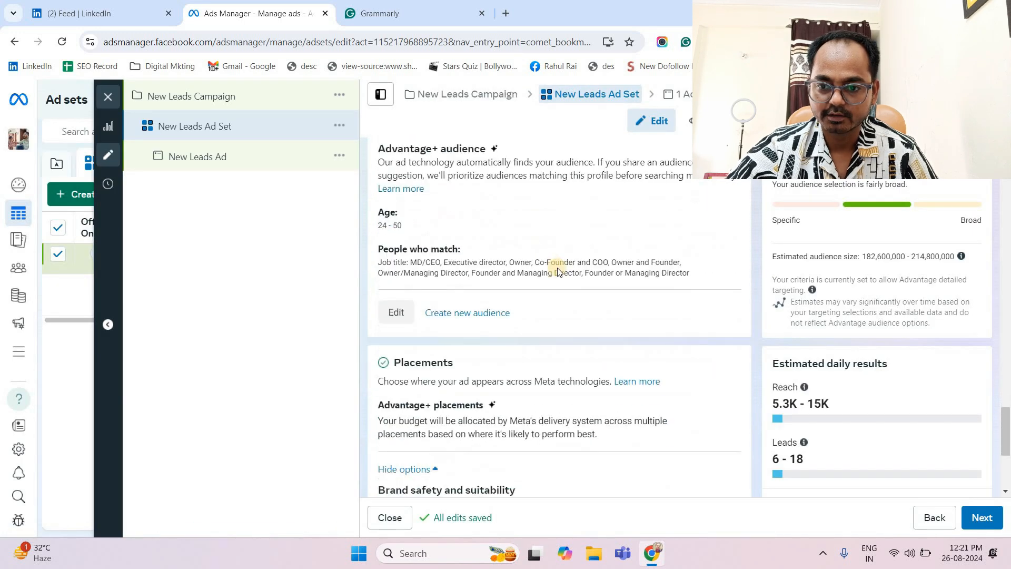
scroll(506, 290, down, 1)
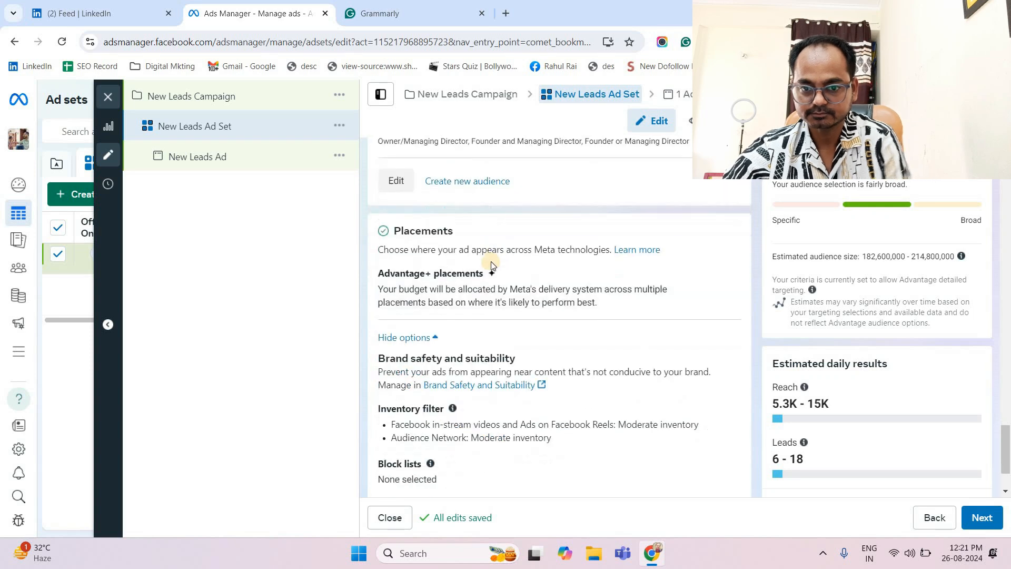
scroll(494, 254, down, 1)
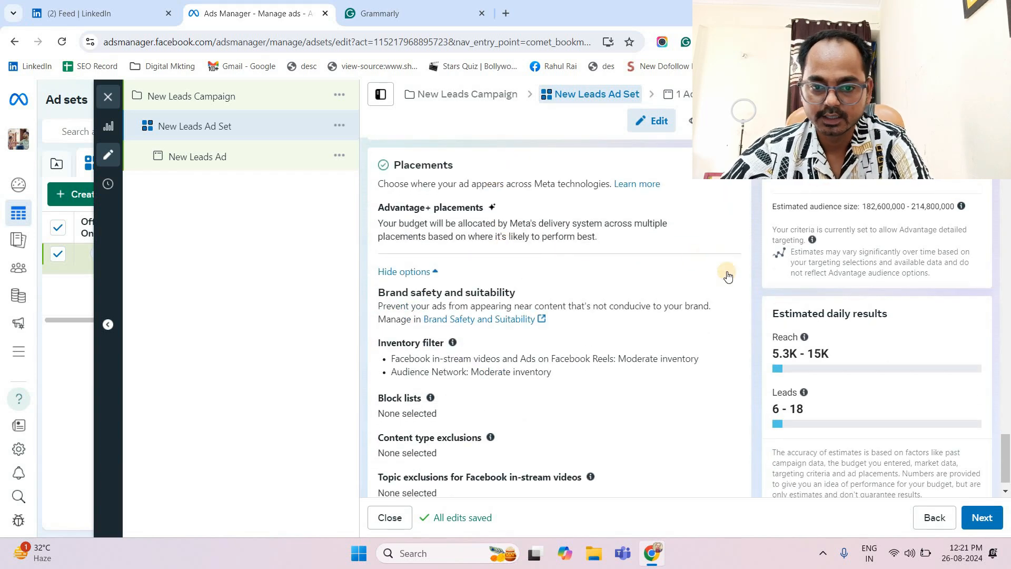
scroll(721, 221, up, 1)
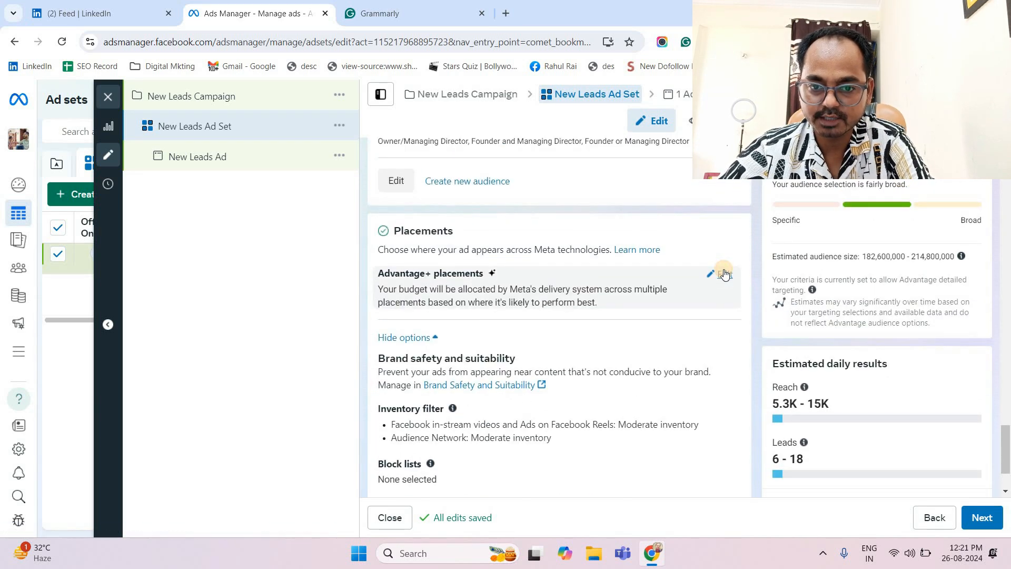
click(723, 269)
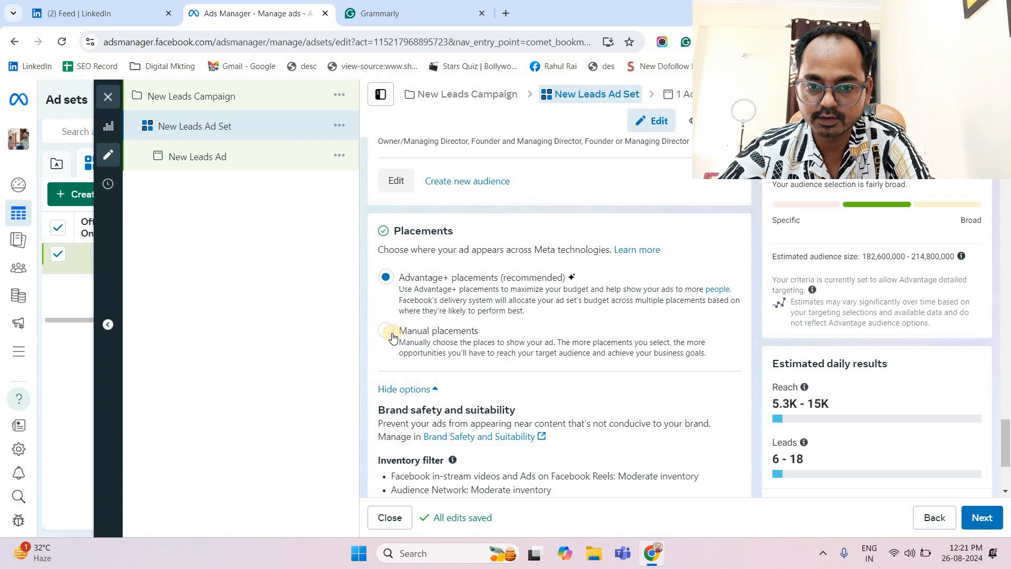
click(389, 333)
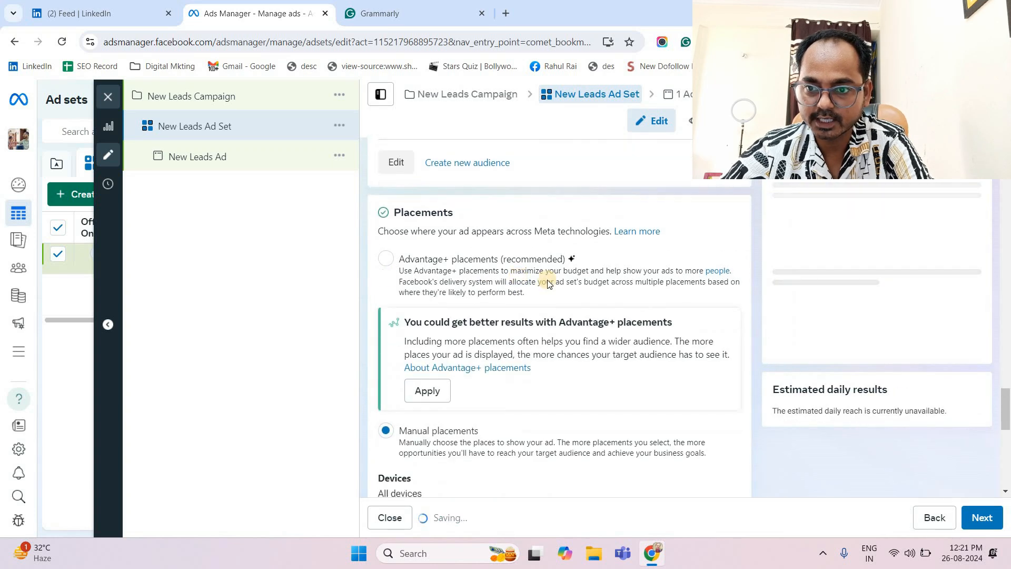
Exclude the Audience Network platform and, under Feeds, Facebook Marketplace, Facebook video feeds, Instagram Explore and Instagram Explore home.
scroll(566, 268, down, 4)
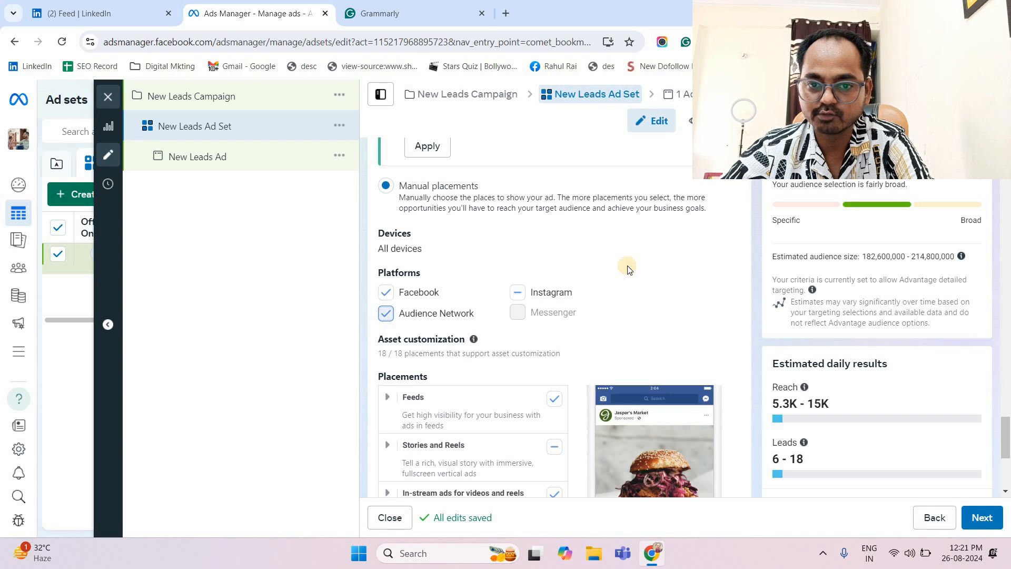
scroll(572, 337, down, 1)
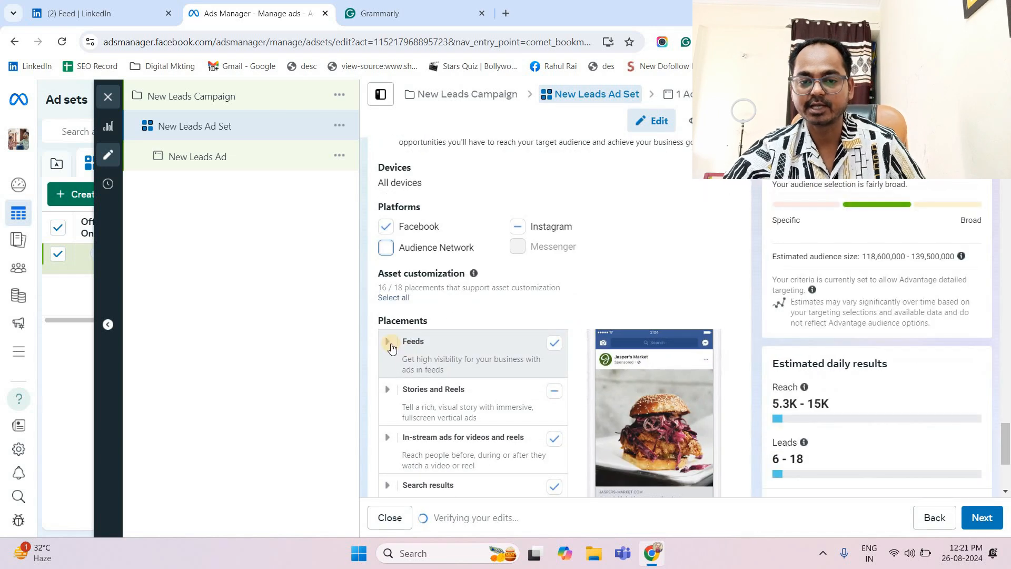
click(516, 350)
scroll(558, 347, down, 1)
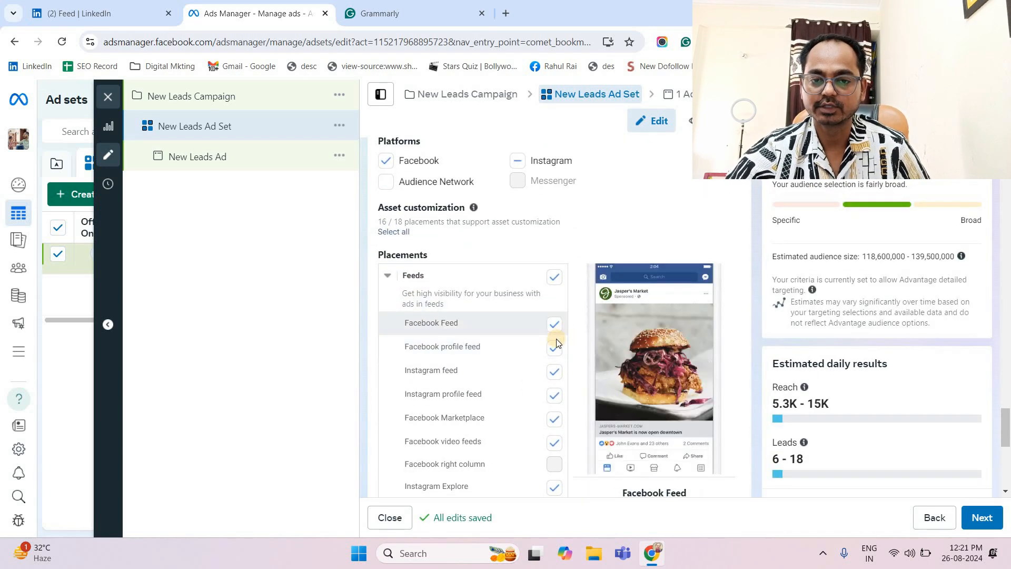
scroll(558, 294, down, 1)
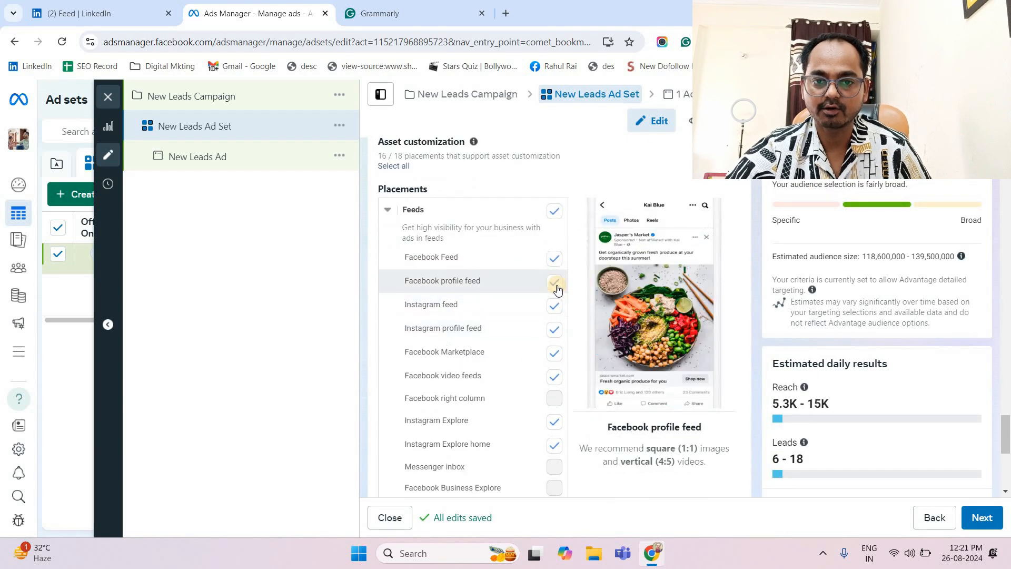
click(554, 377)
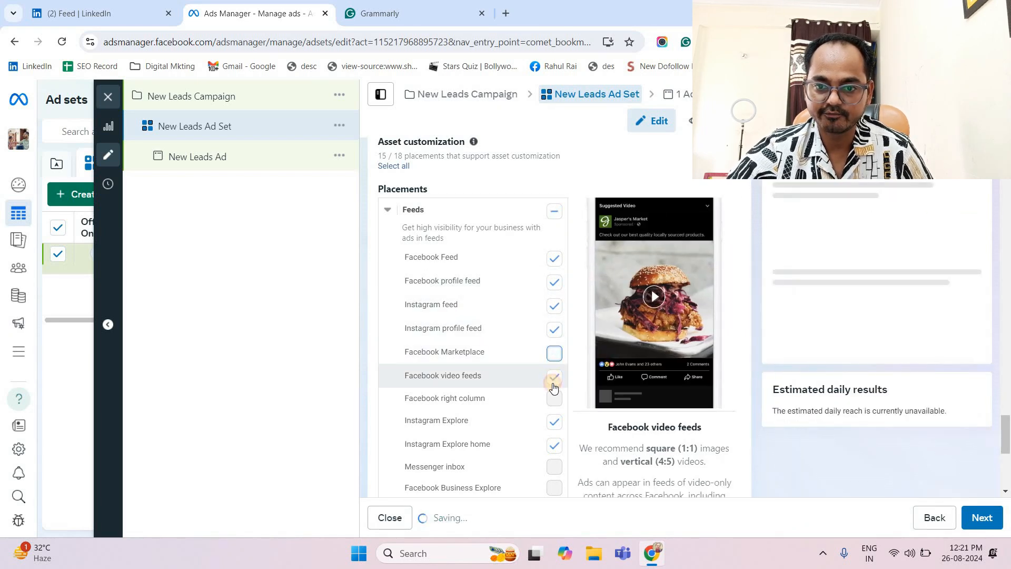
click(554, 421)
click(552, 446)
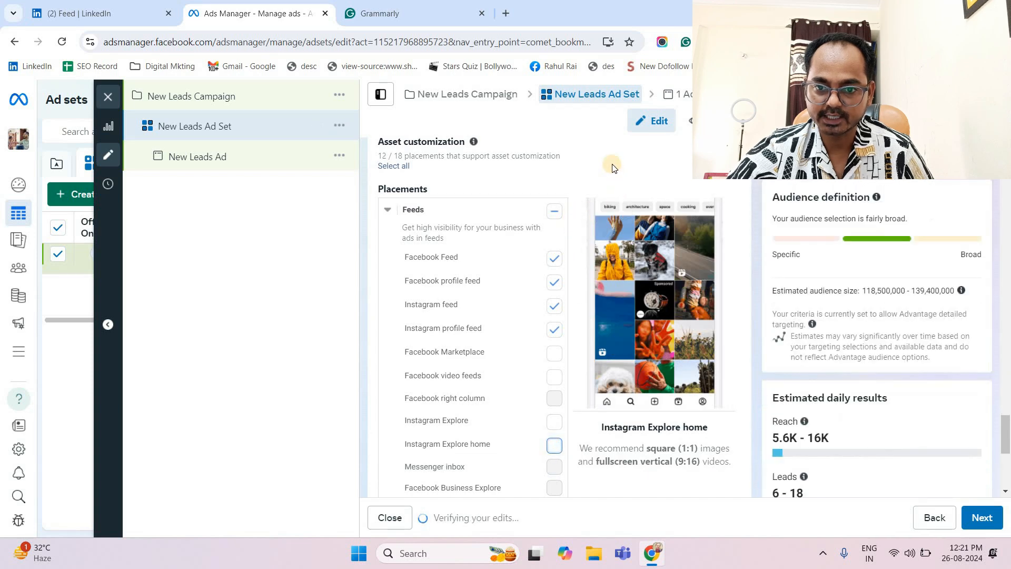
click(387, 210)
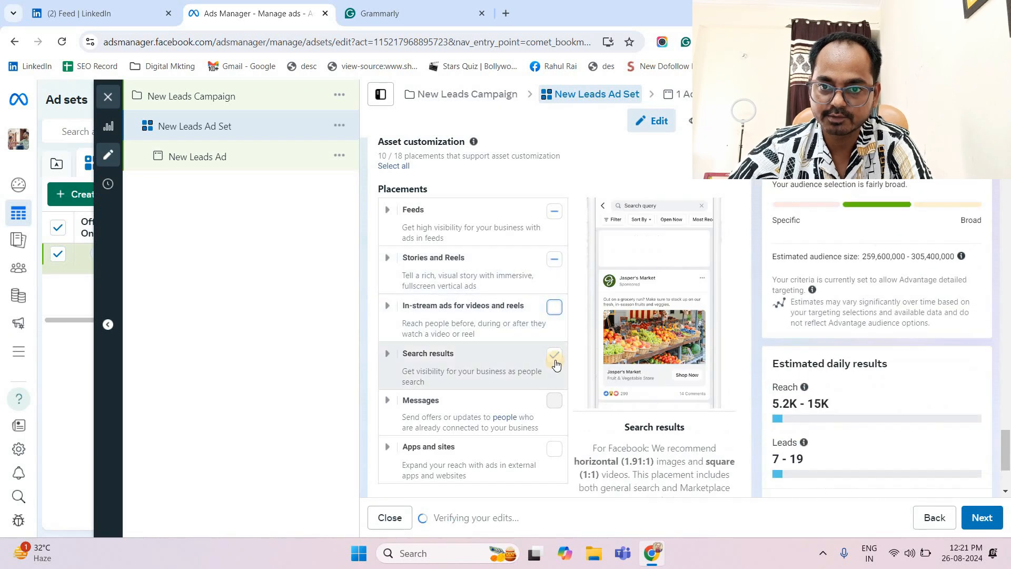
Exclude the In-stream ads for videos and reels and the Search results placement groups.
click(554, 355)
scroll(552, 354, down, 1)
scroll(412, 302, up, 6)
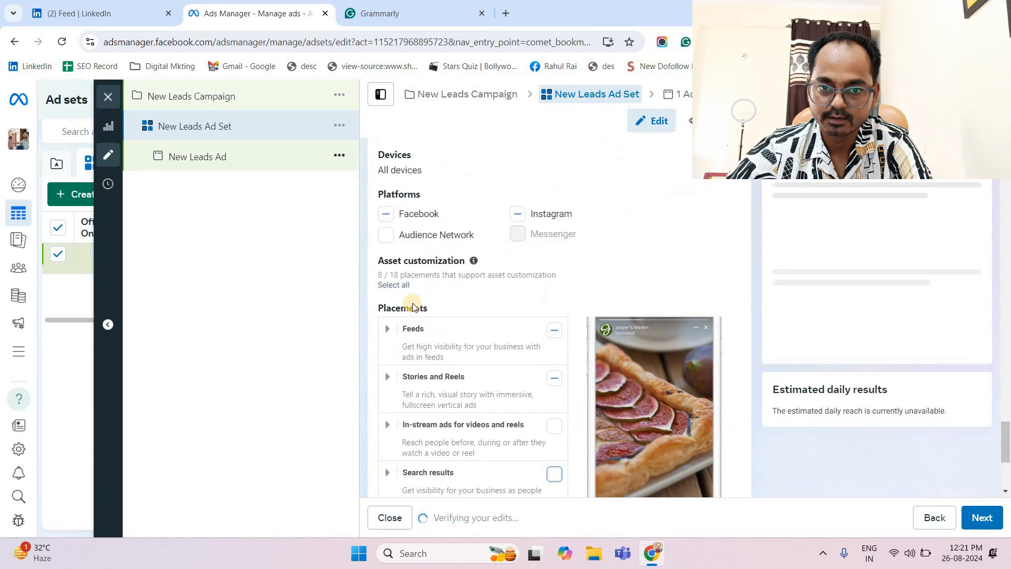
scroll(625, 273, down, 3)
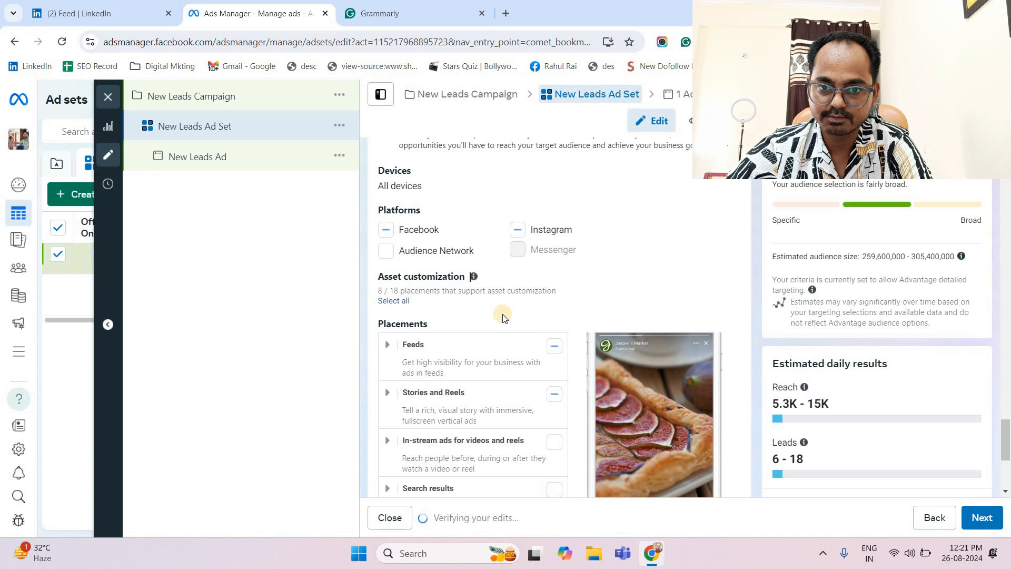
Exclude Instagram Stories, Facebook Stories, Instagram Reels and Facebook Reels from the Stories and Reels placements.
scroll(473, 324, down, 1)
click(451, 329)
scroll(526, 321, down, 1)
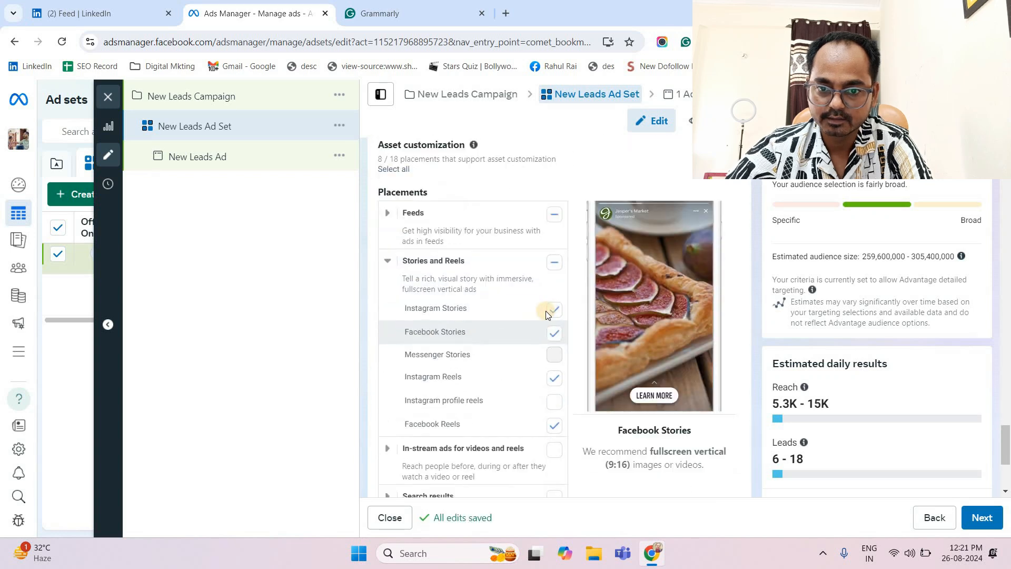
click(555, 335)
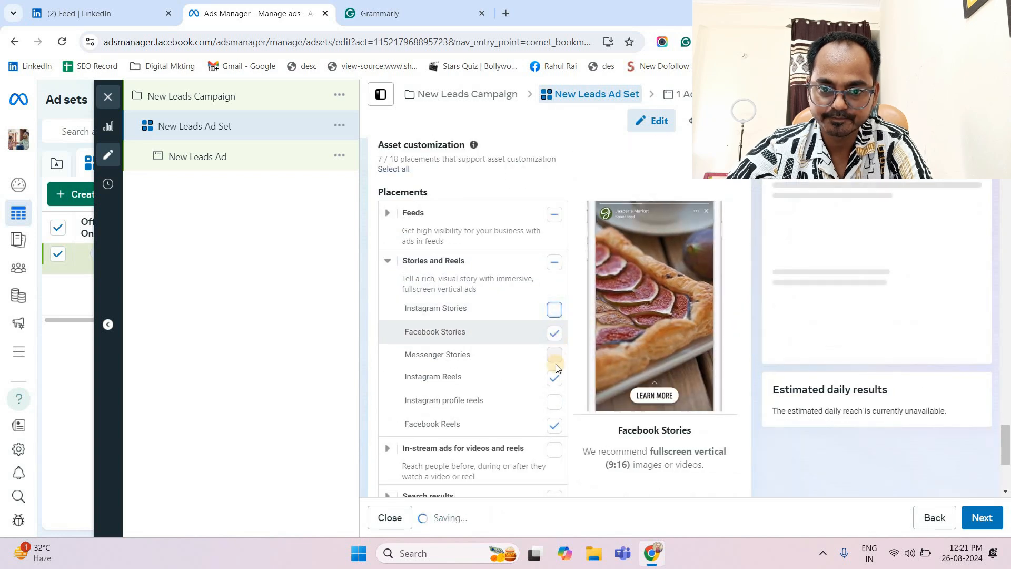
click(557, 377)
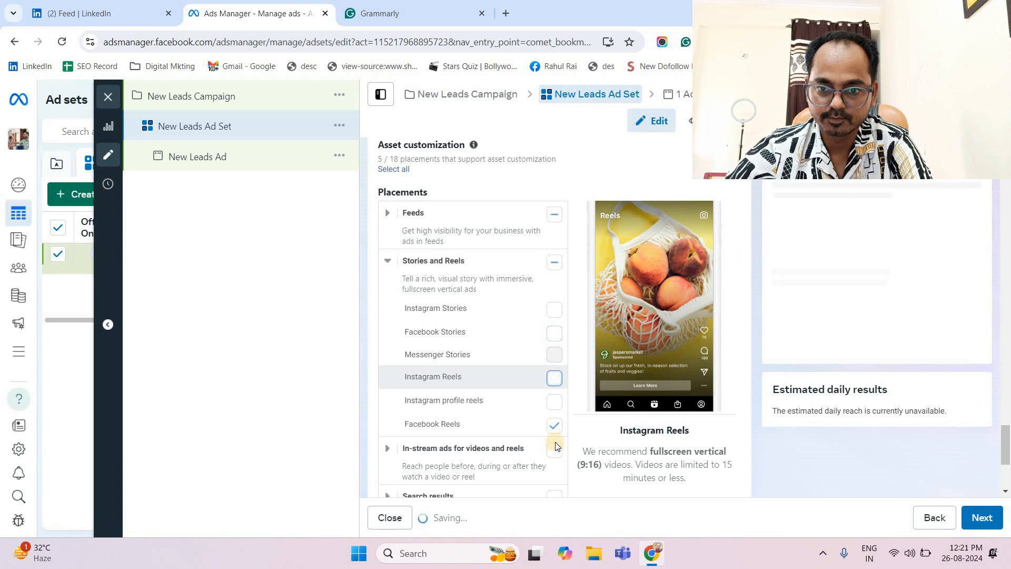
scroll(560, 405, down, 2)
click(558, 391)
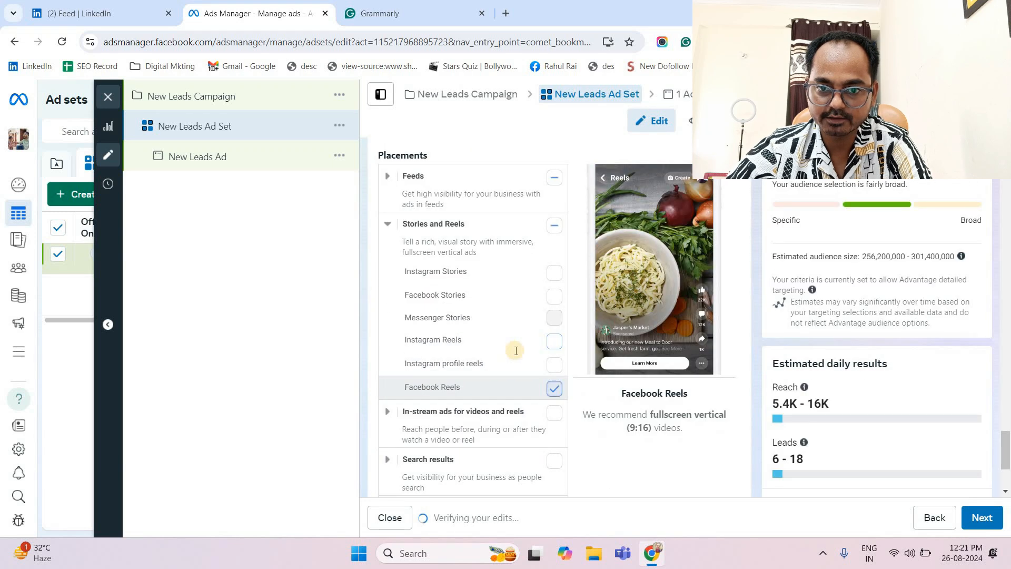
Review the remaining placement groups, collapsing Stories and Reels and In-stream ads, and check the estimated daily results.
scroll(420, 361, down, 3)
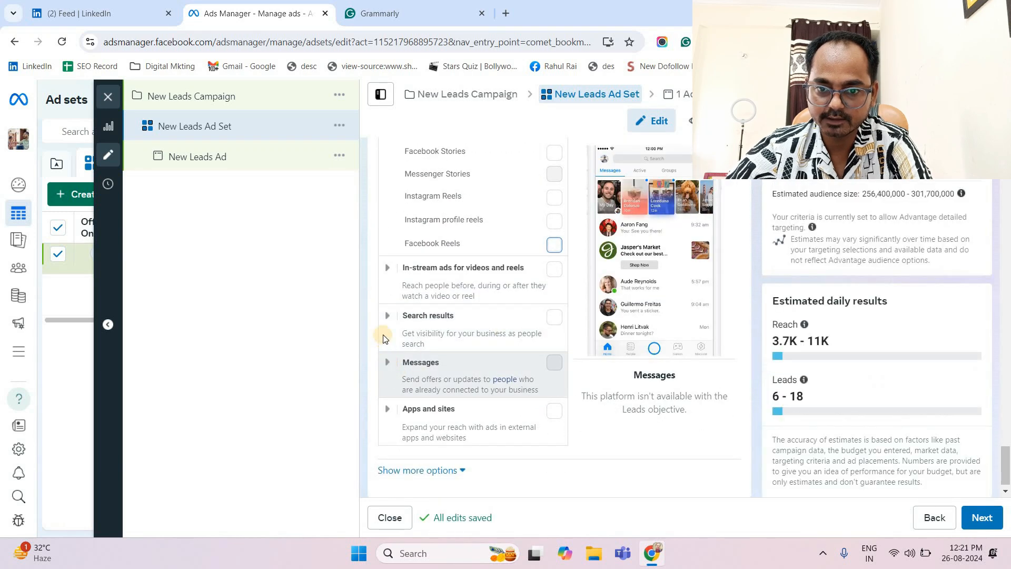
click(453, 294)
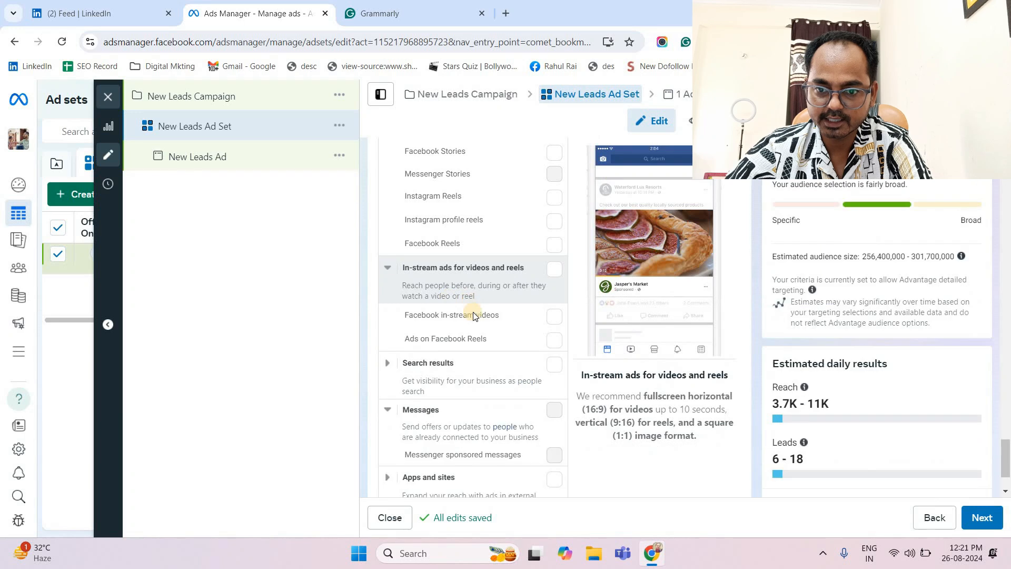
scroll(452, 294, up, 4)
click(388, 274)
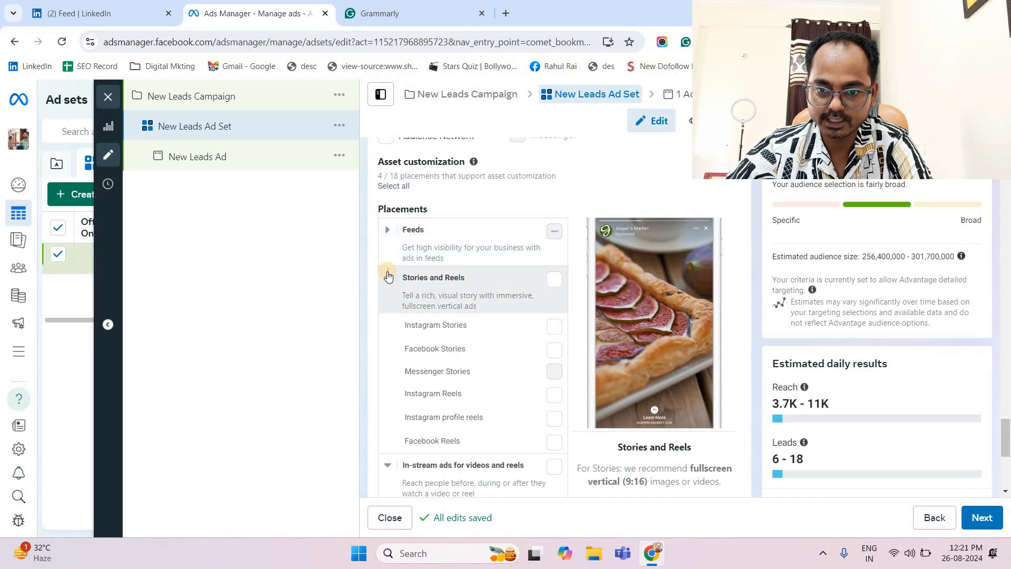
click(388, 275)
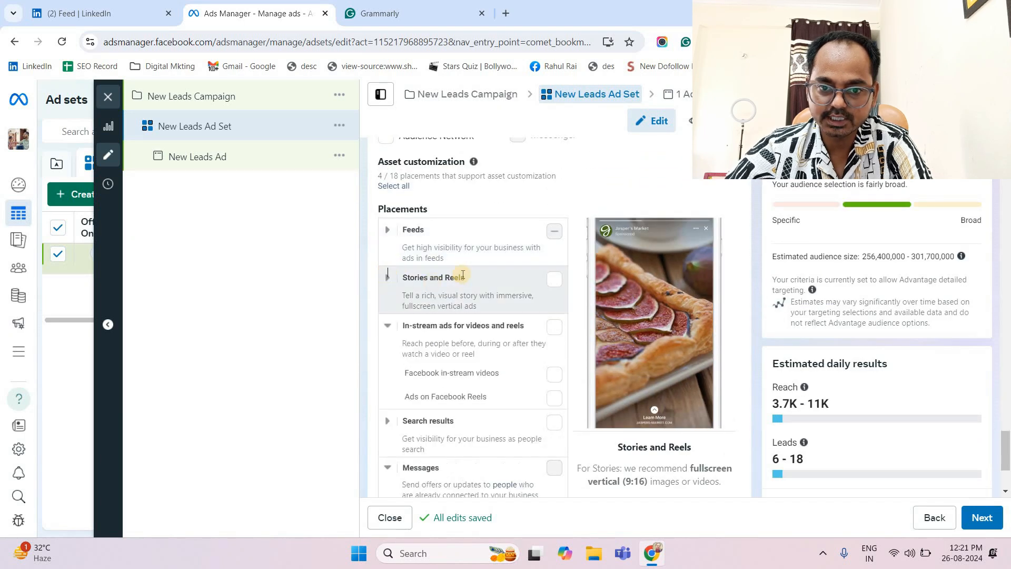
click(384, 329)
click(385, 329)
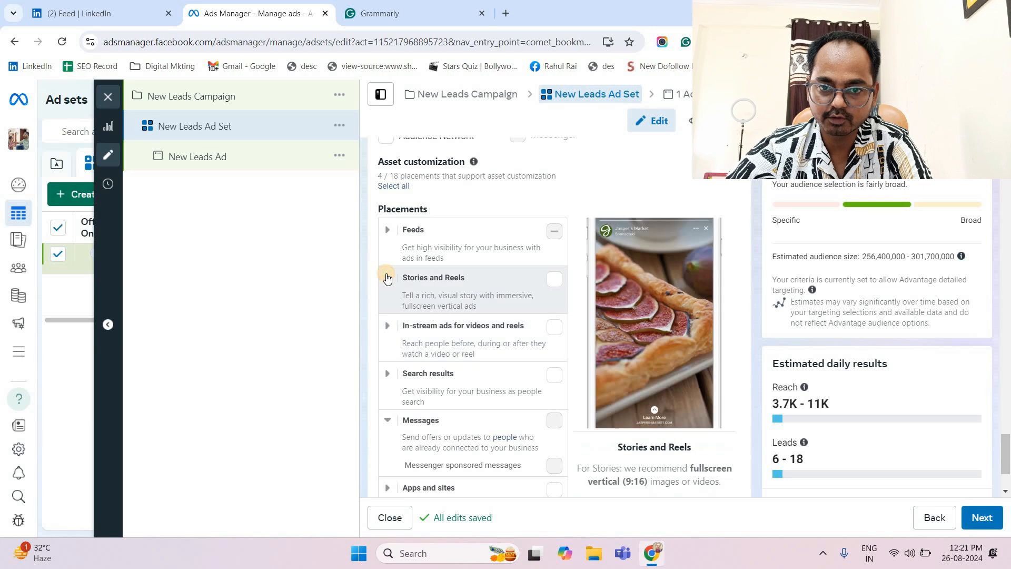
click(387, 277)
scroll(705, 248, down, 3)
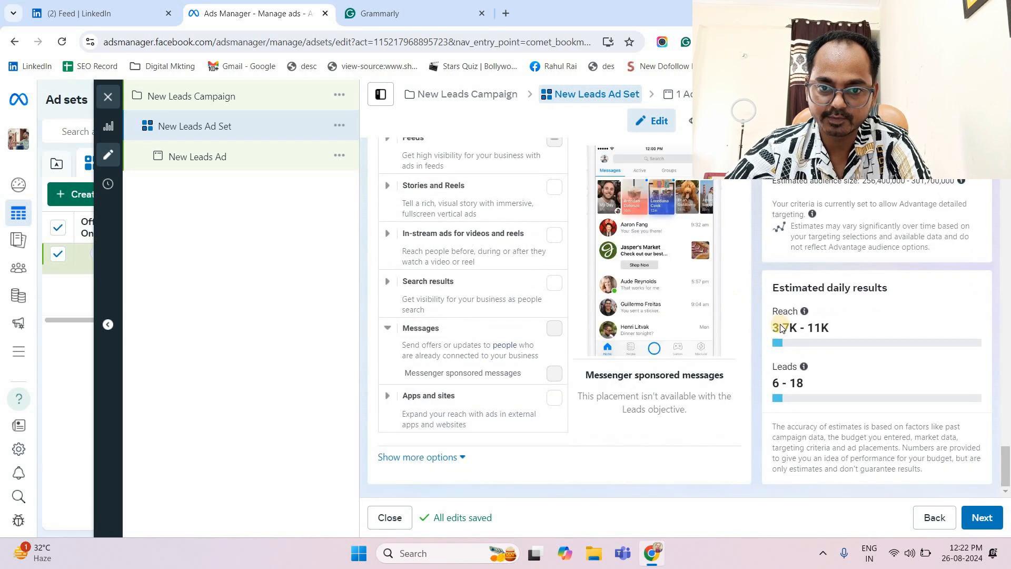
Continue to the ad, keep Use Facebook Page as its Instagram account, and turn off Multi-advertiser ads.
scroll(520, 355, up, 5)
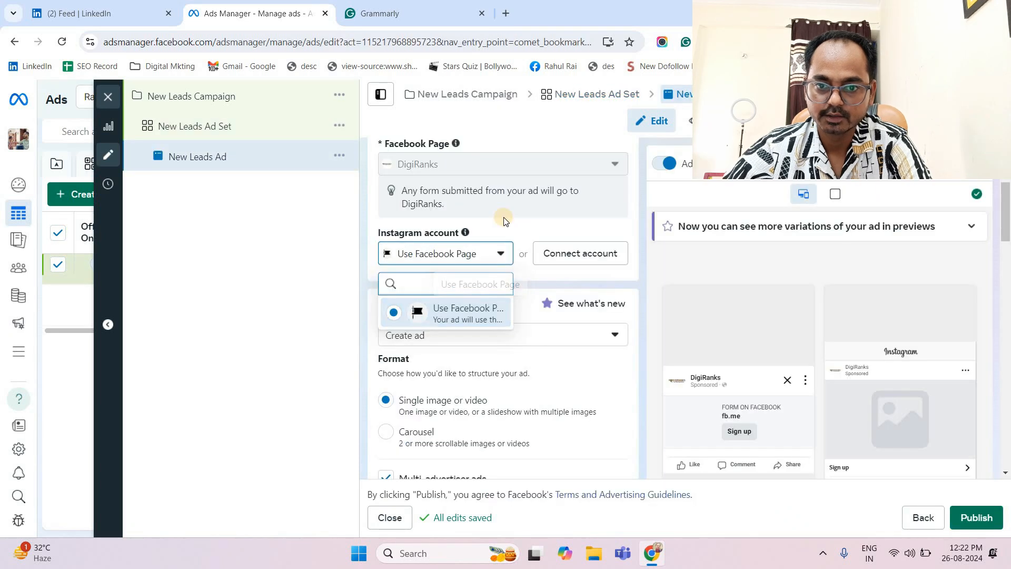
click(417, 248)
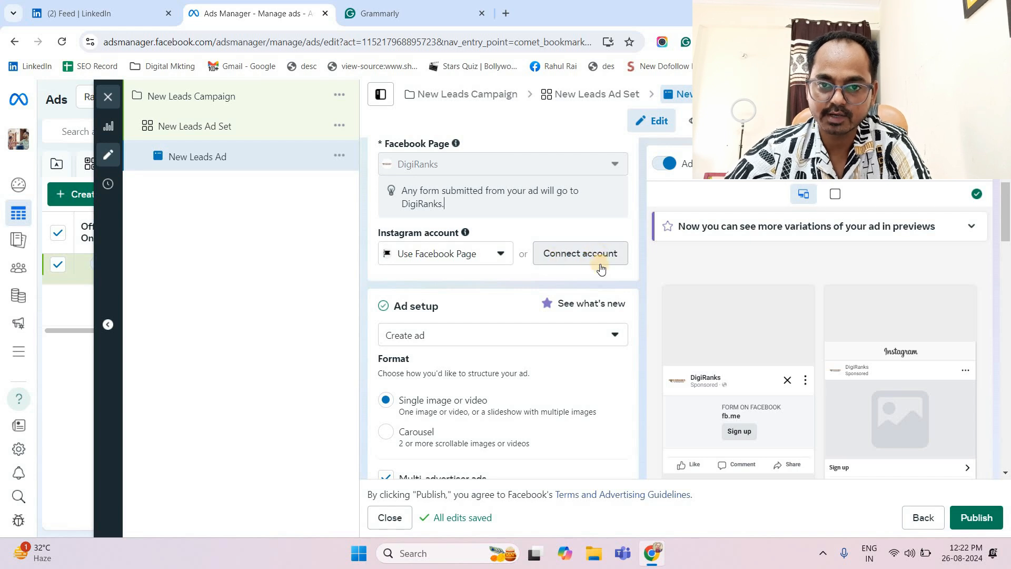
scroll(601, 268, down, 3)
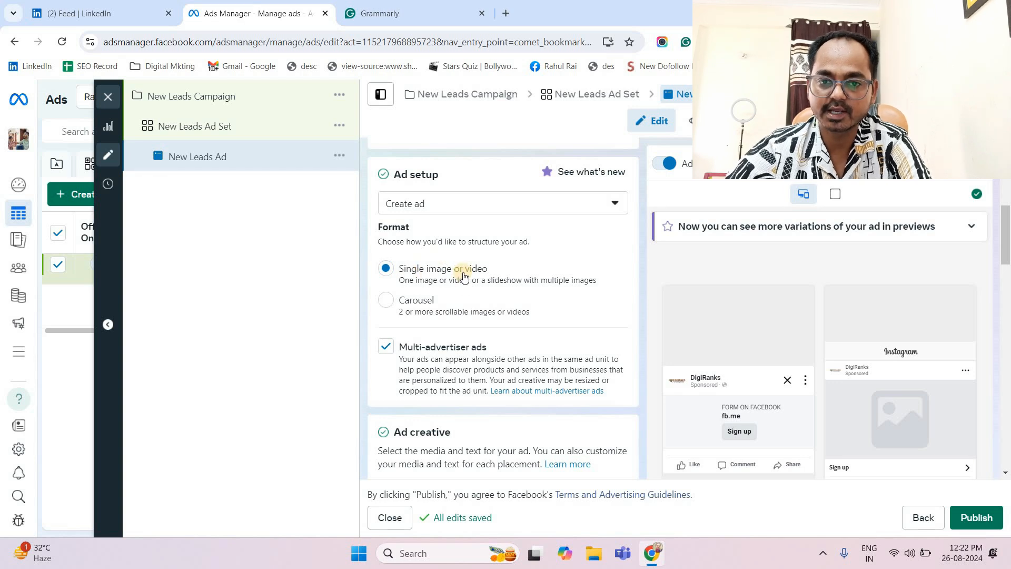
click(385, 347)
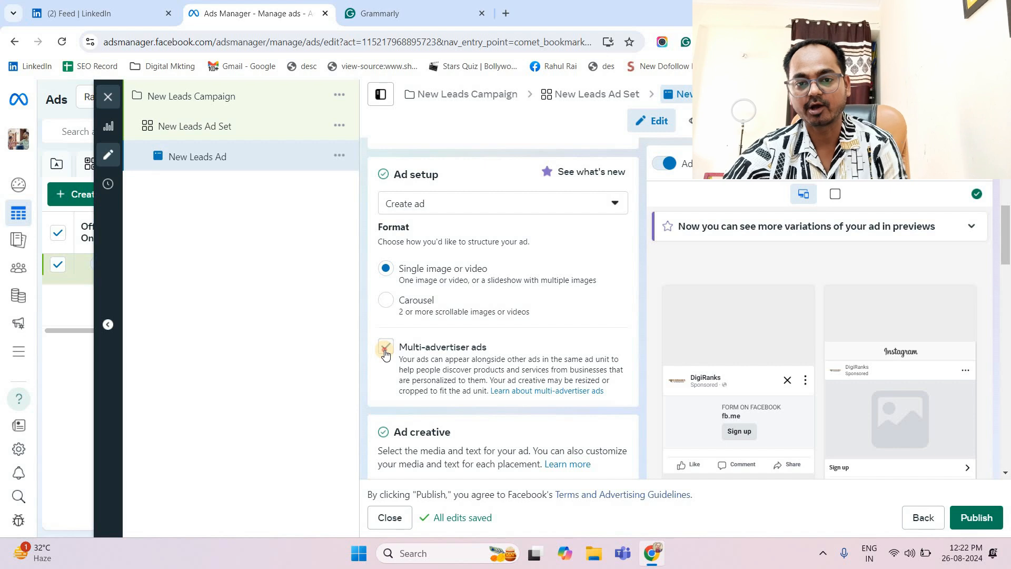
Upload the Orange White Simple Digital Marketing Agency image from Downloads as the ad's media and proceed to its crop settings.
scroll(573, 299, down, 3)
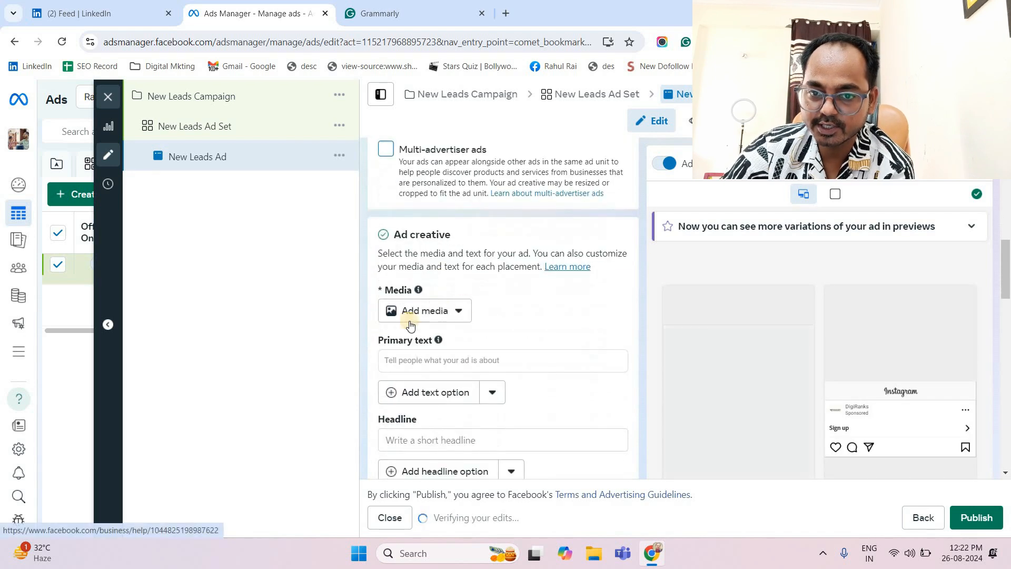
click(437, 310)
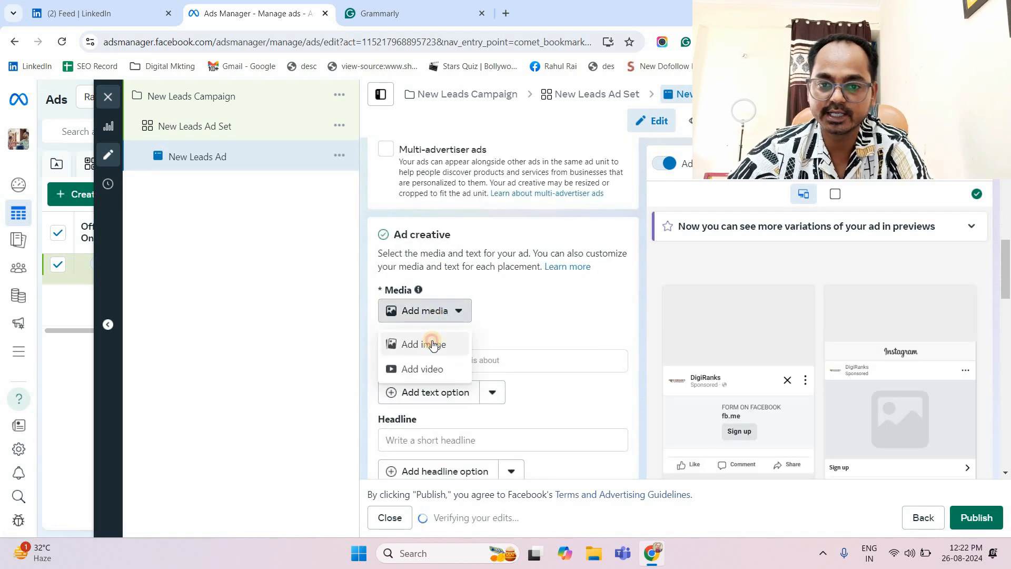
click(430, 343)
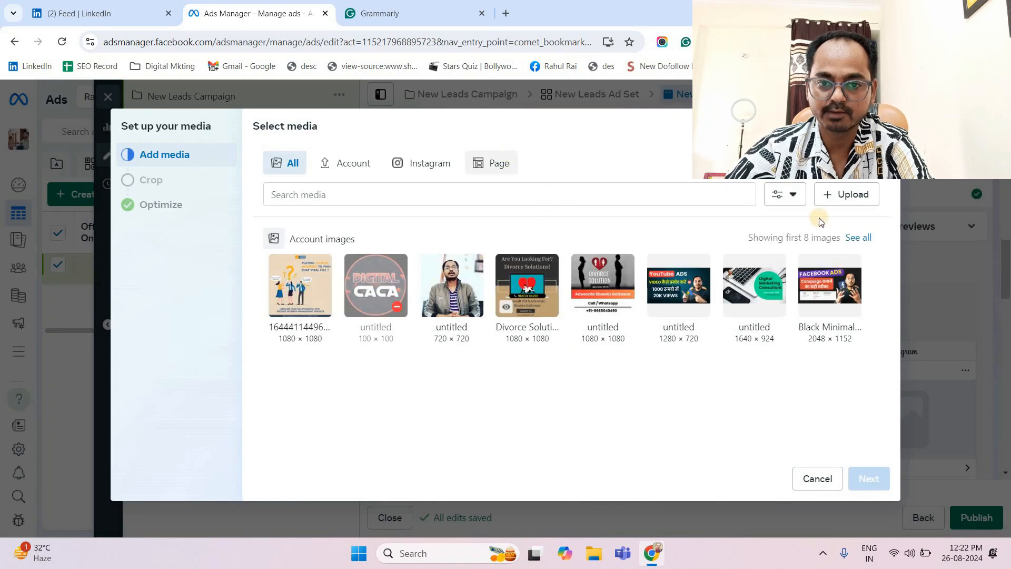
click(862, 194)
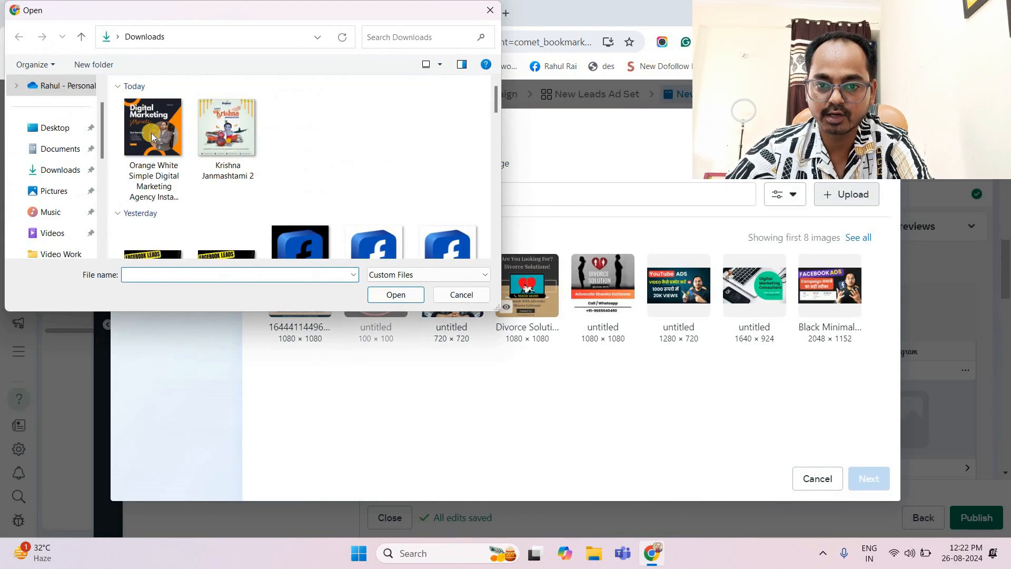
click(149, 133)
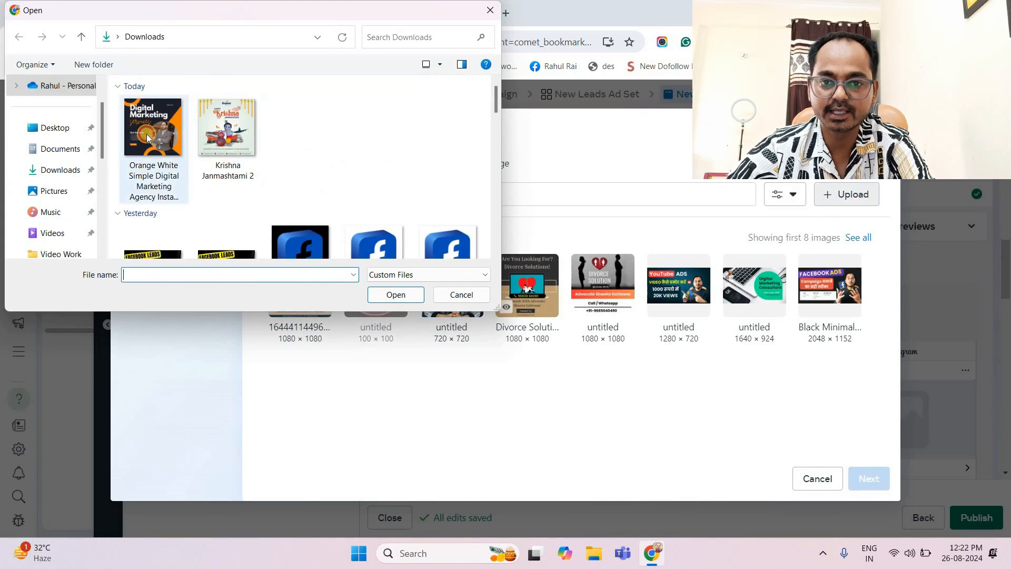
click(396, 294)
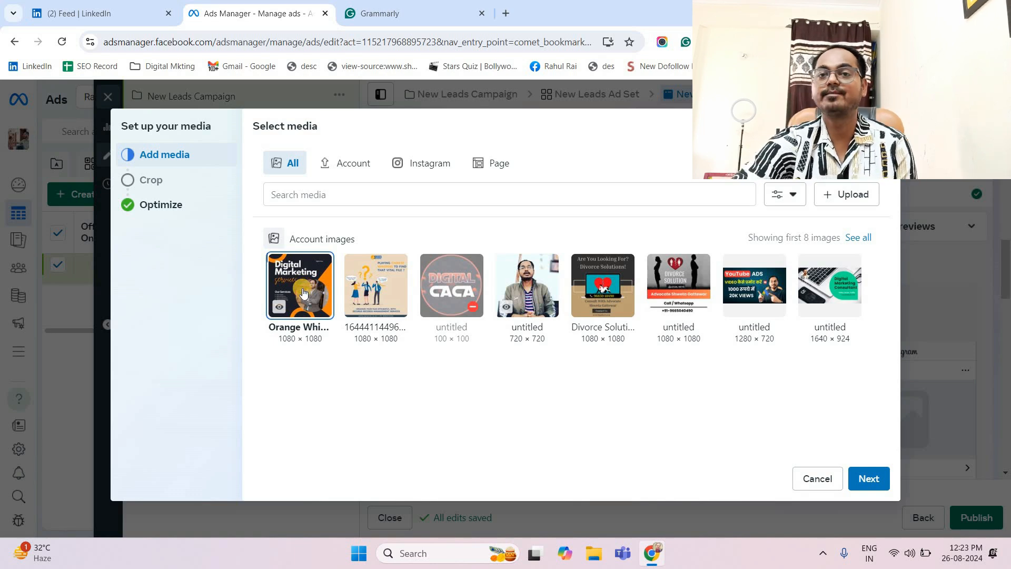
click(868, 478)
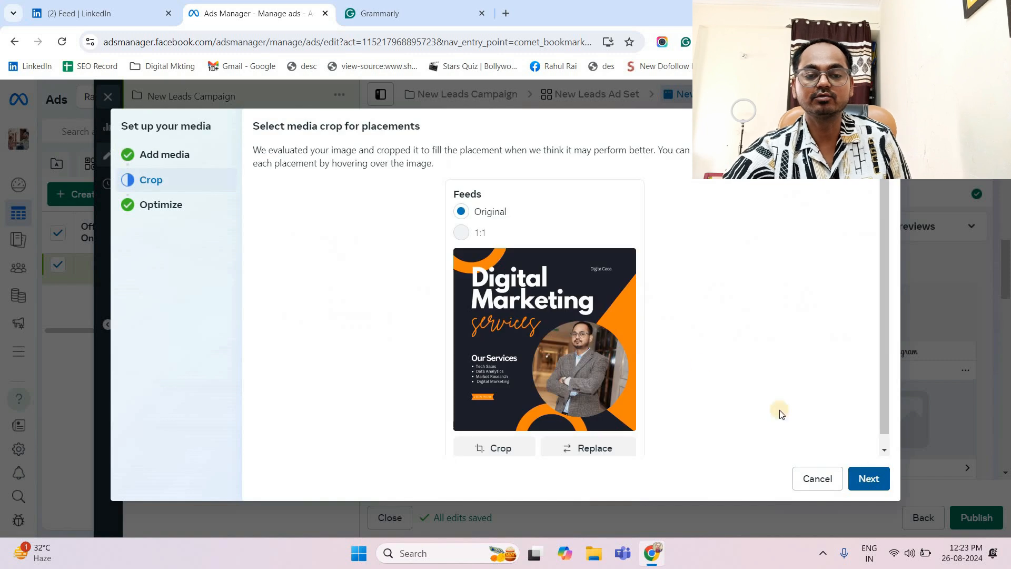
click(823, 551)
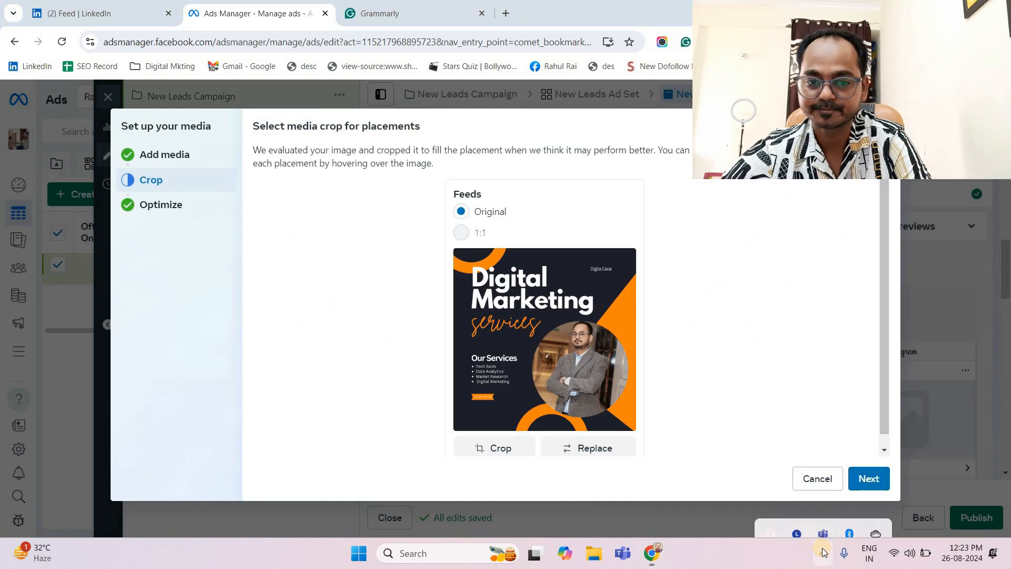
click(555, 302)
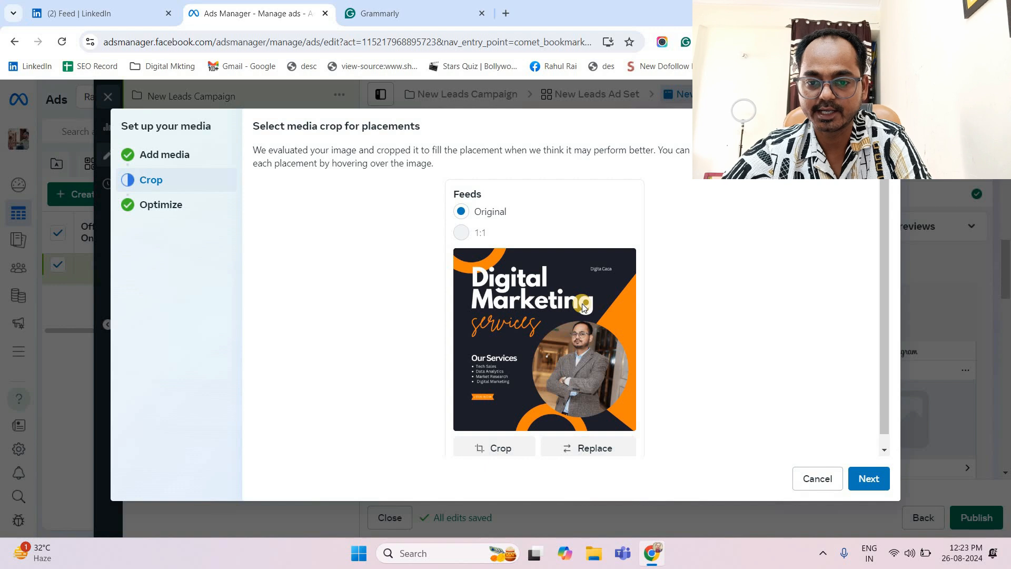
click(825, 555)
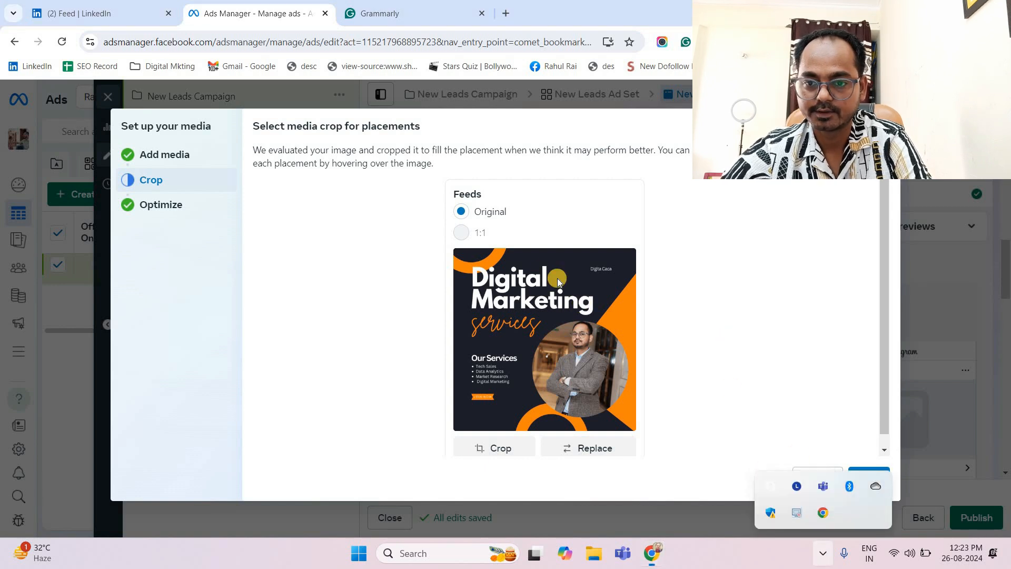
click(505, 294)
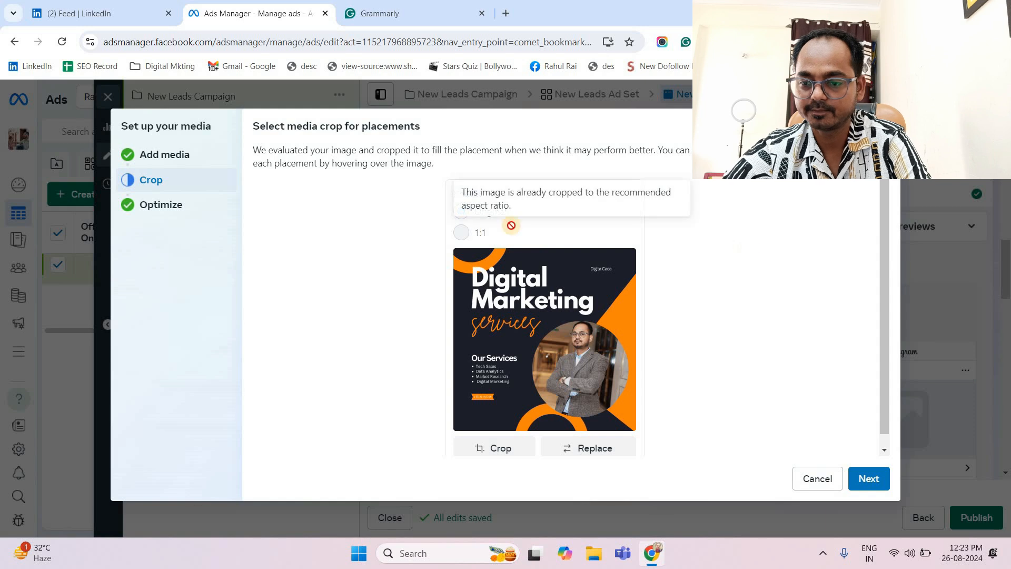
Keep the image's Original crop for Feeds and continue to the Advantage+ creative enhancements.
click(869, 479)
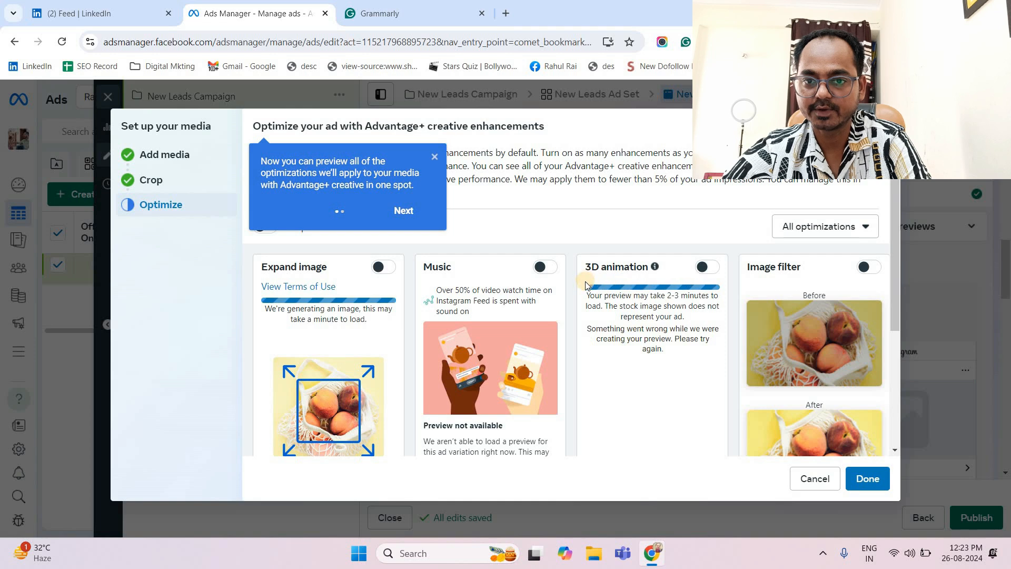
Finish the media setup with the Advantage+ creative enhancements left off, and close the recommendations pop-up.
scroll(586, 284, down, 4)
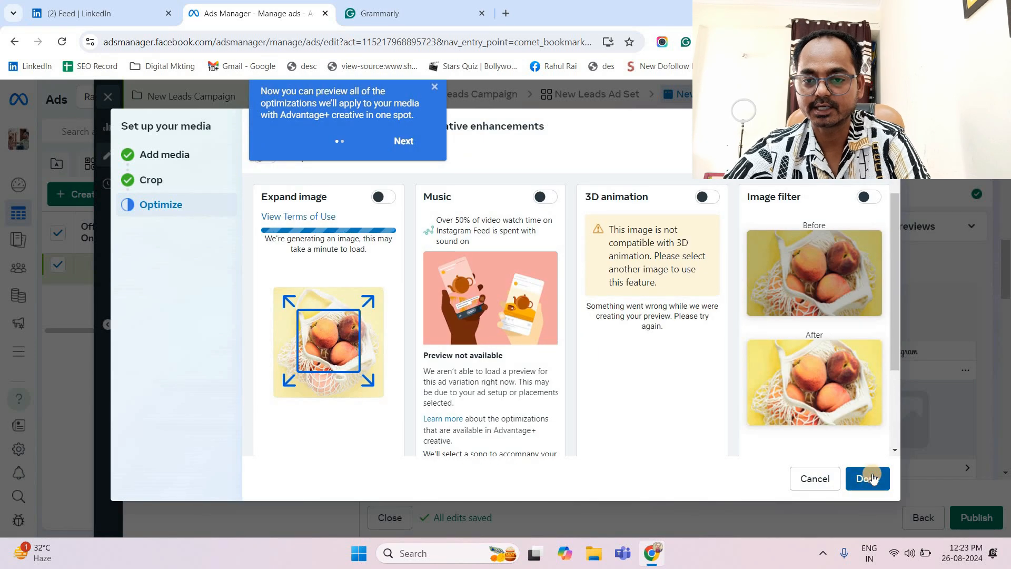
click(869, 477)
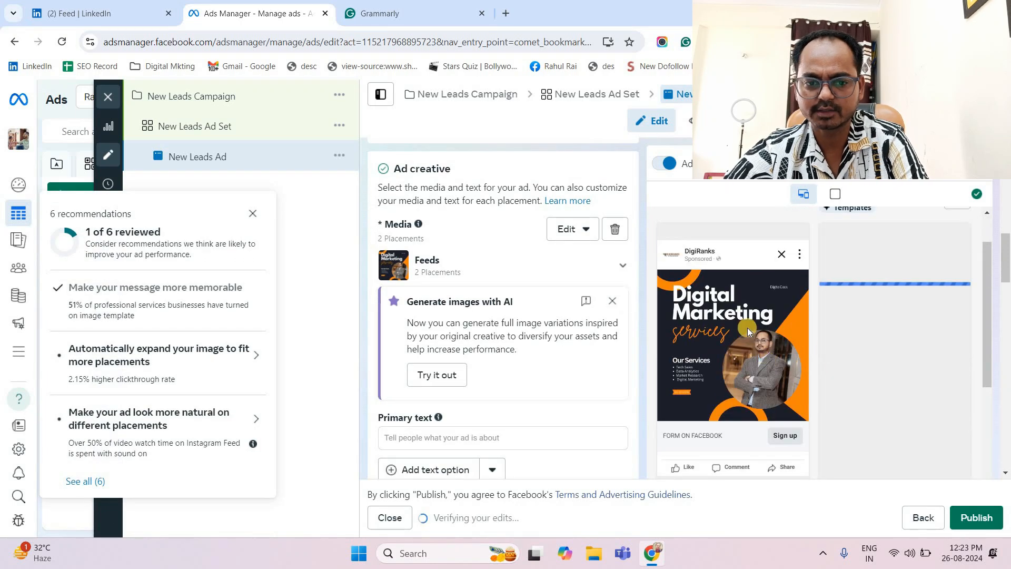
click(253, 220)
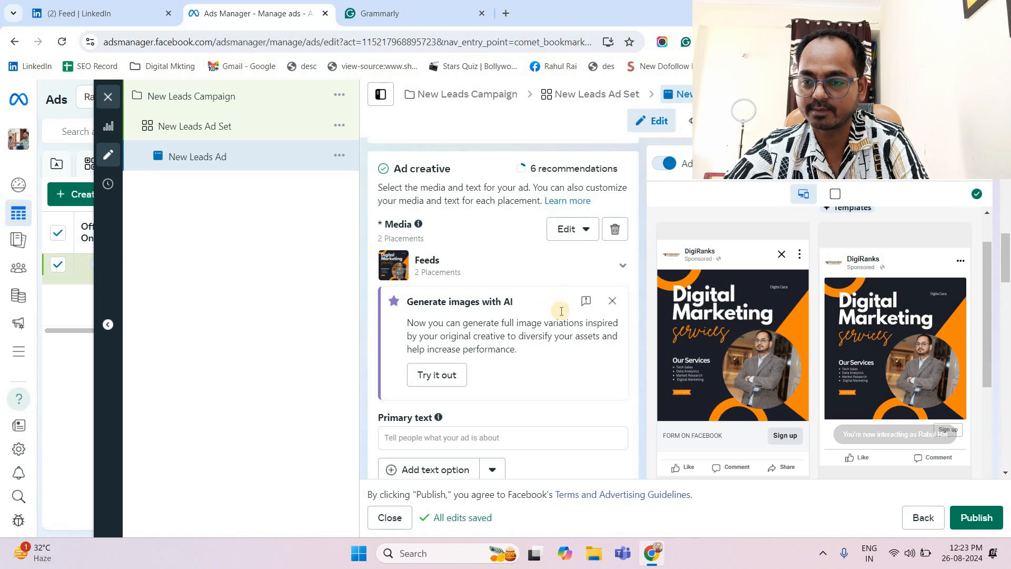
Enter "Get Best Digital Marketing Services in Low price" as the ad's primary text.
scroll(456, 309, down, 3)
click(455, 309)
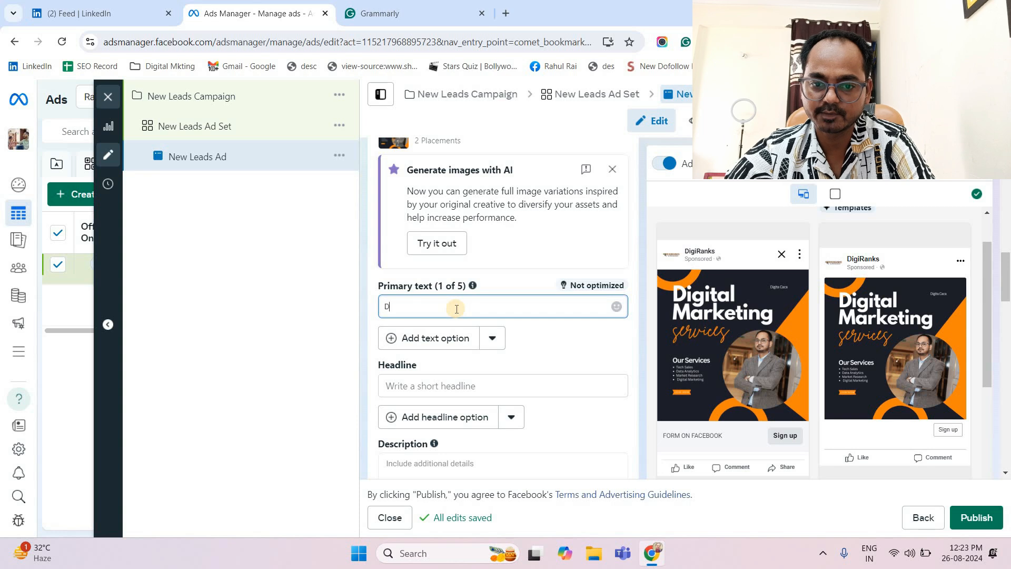
key(BackSpace)
text(Get)
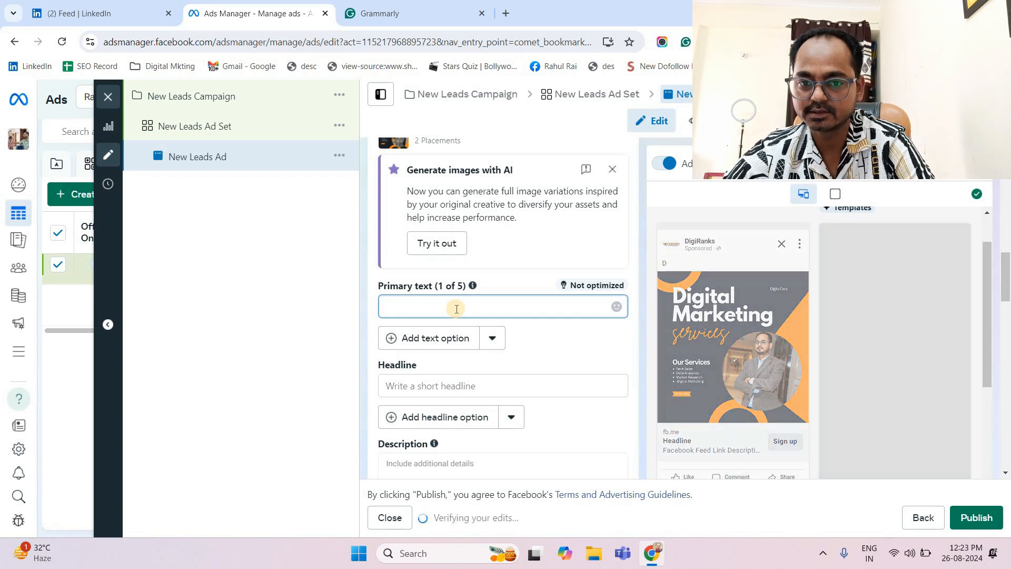
text( Best)
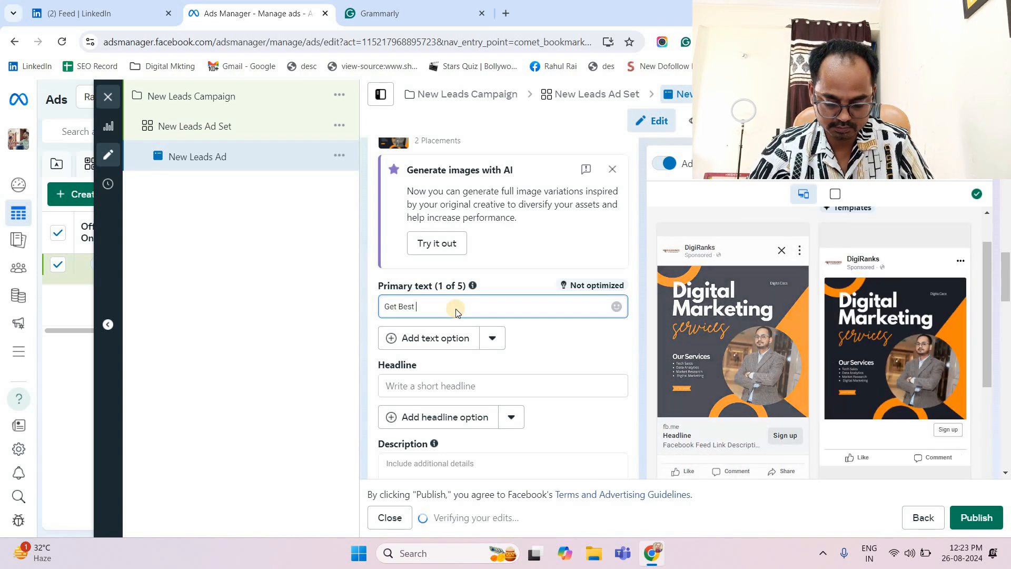
text( Digital)
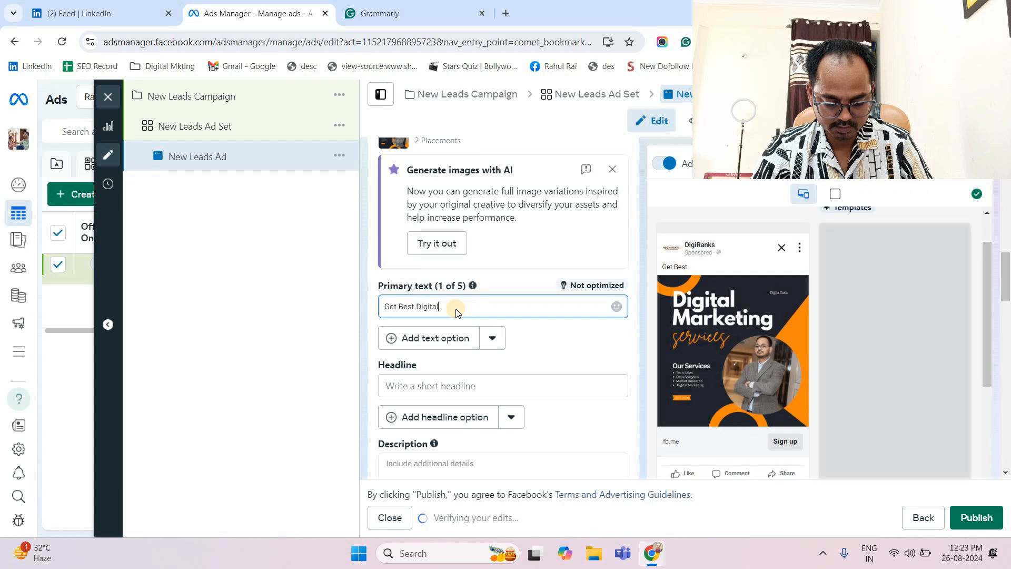
text( MArketin)
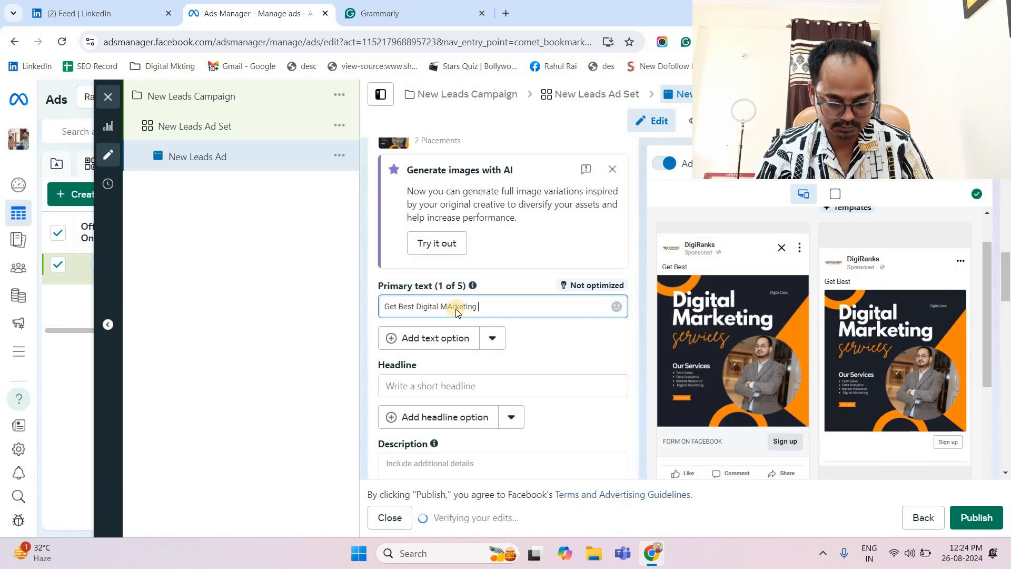
text(g)
key(BackSpace)
key(BackSpace)
key(BackSpace)
key(BackSpace)
key(BackSpace)
key(BackSpace)
key(BackSpace)
key(BackSpace)
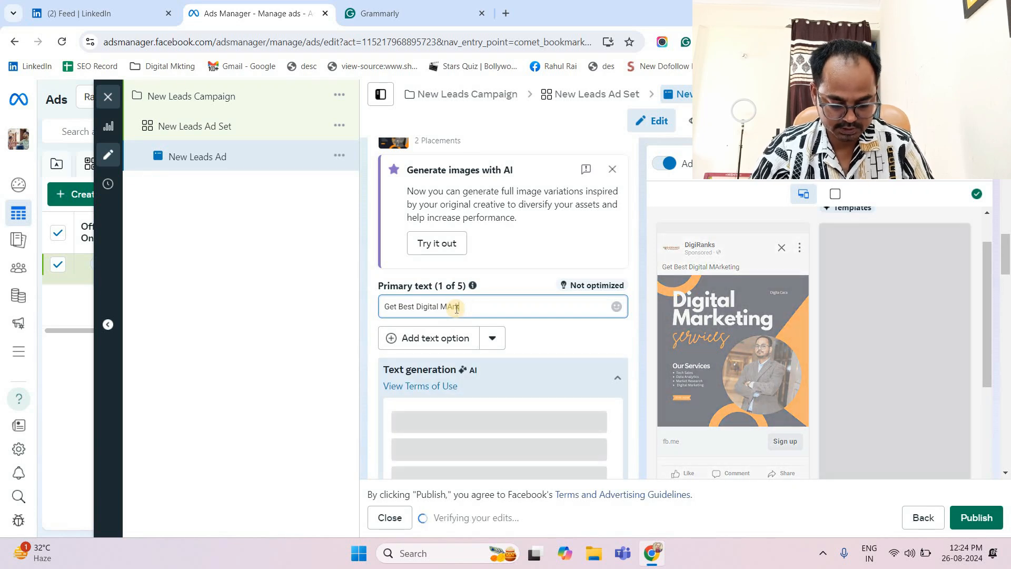
text(arketi)
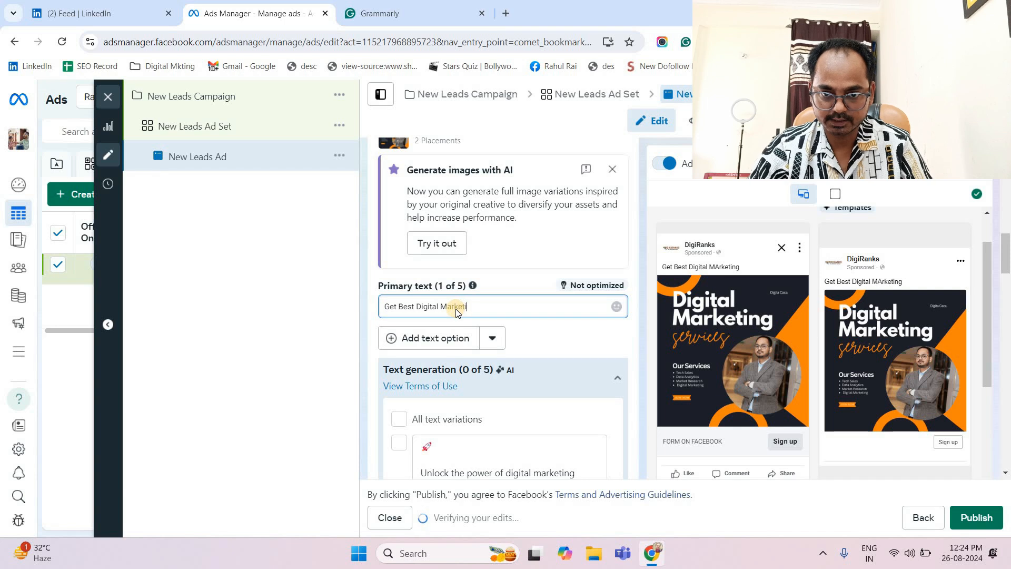
text(ng Services in Low price)
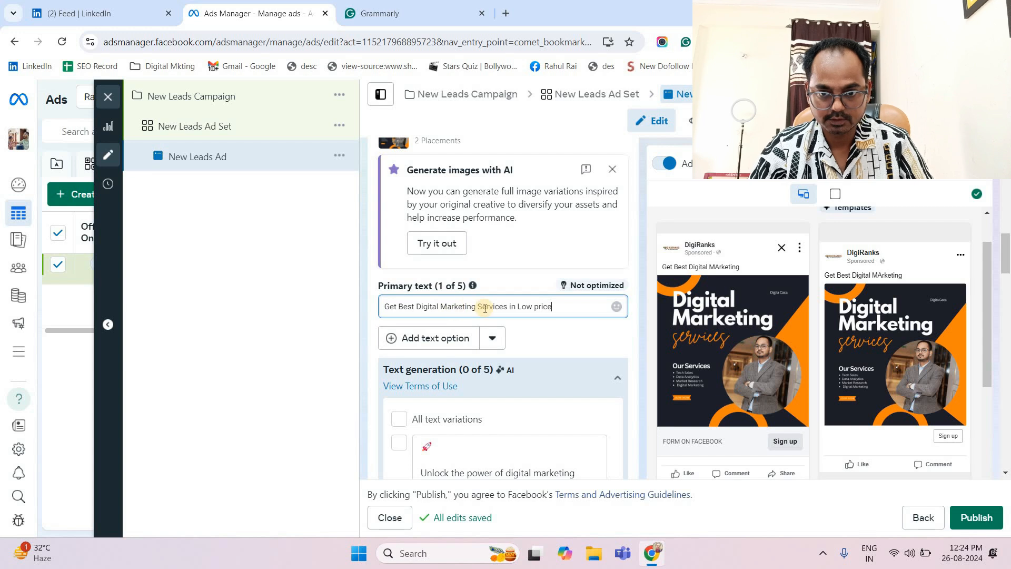
click(563, 331)
Copy the full AI-generated primary text variation that begins "Boost Your Online Success" and mentions "Experience the Power of Low-Cost Solutions".
scroll(509, 265, down, 2)
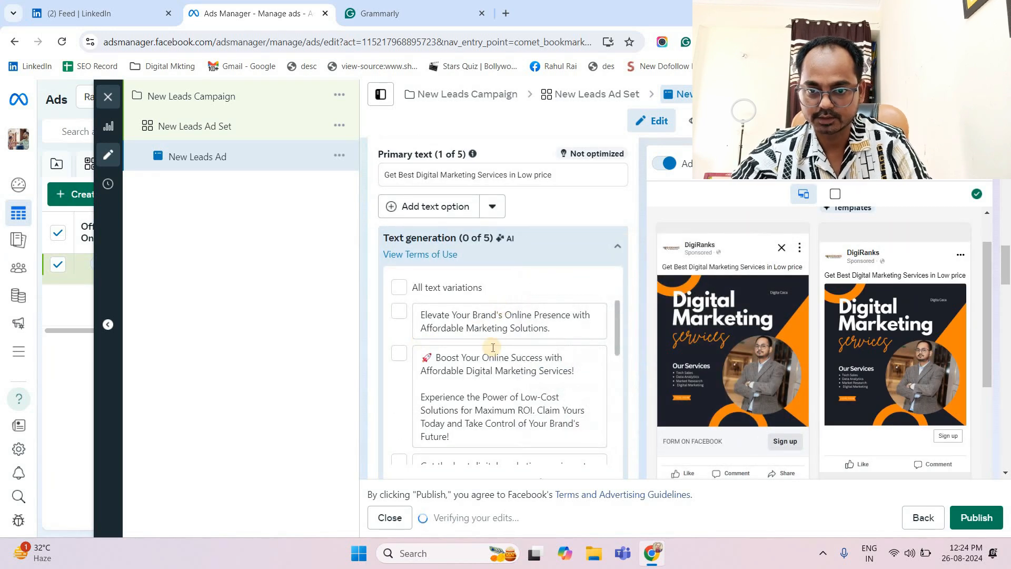
scroll(476, 357, down, 1)
scroll(466, 353, up, 1)
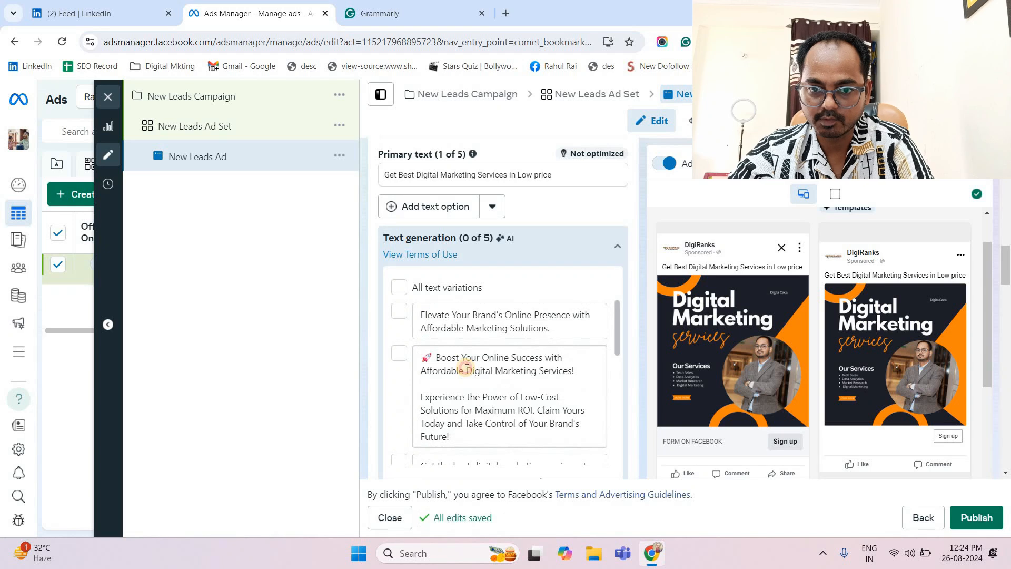
double_click(479, 370)
triple_click(466, 369)
key(ctrl+a)
key(ctrl+c)
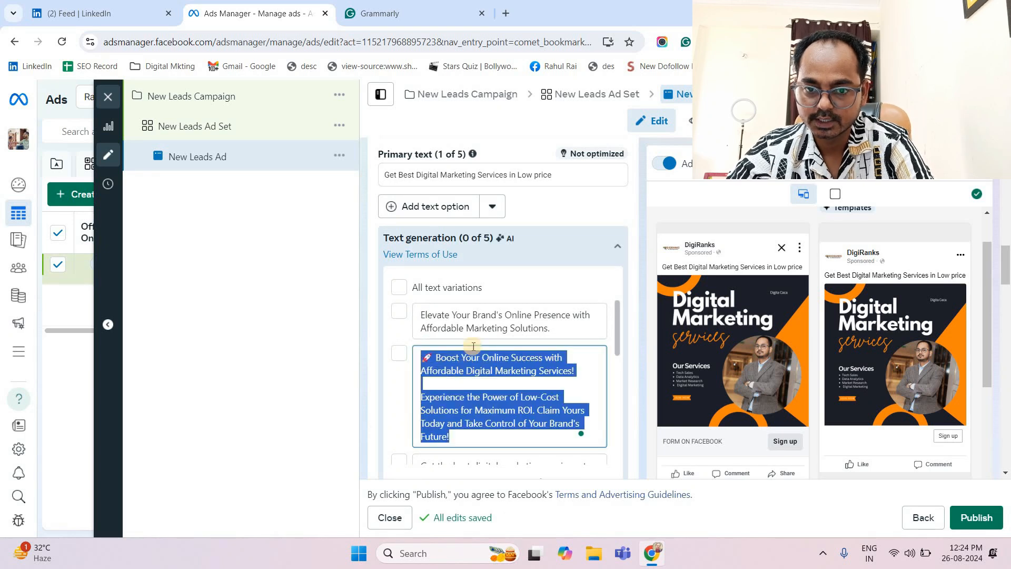
Select the generated "Boost Your Online Success with Affordable Digital Marketing Services!" variation with the Low-Cost Solutions wording as an additional primary text.
scroll(492, 322, up, 4)
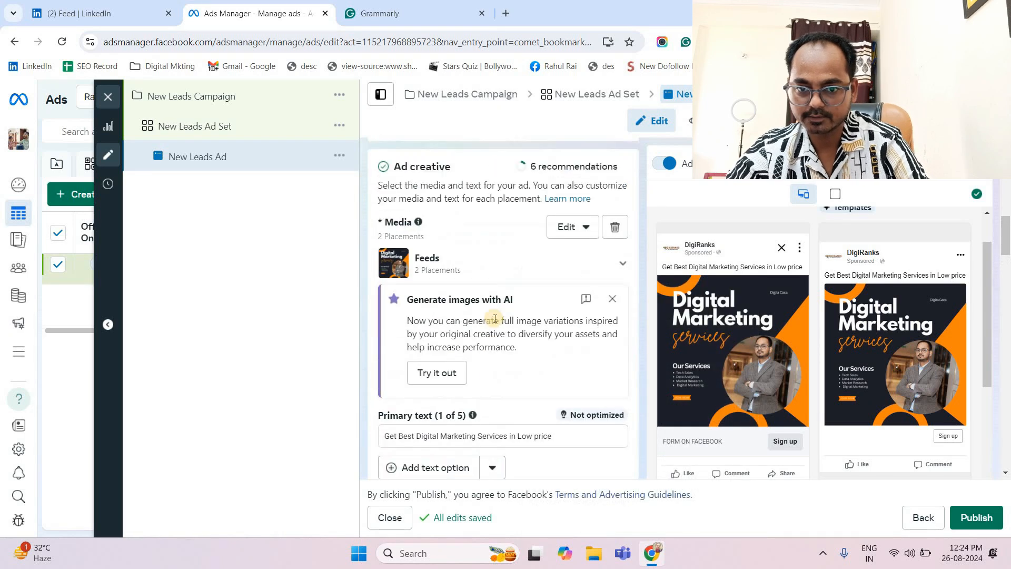
scroll(526, 266, down, 4)
scroll(537, 260, up, 2)
scroll(548, 252, down, 1)
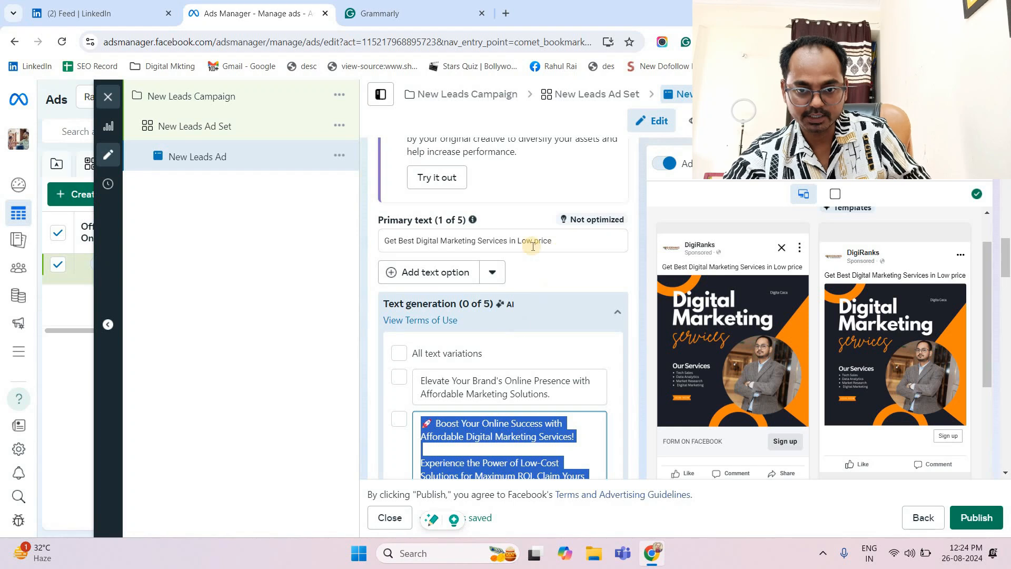
click(560, 237)
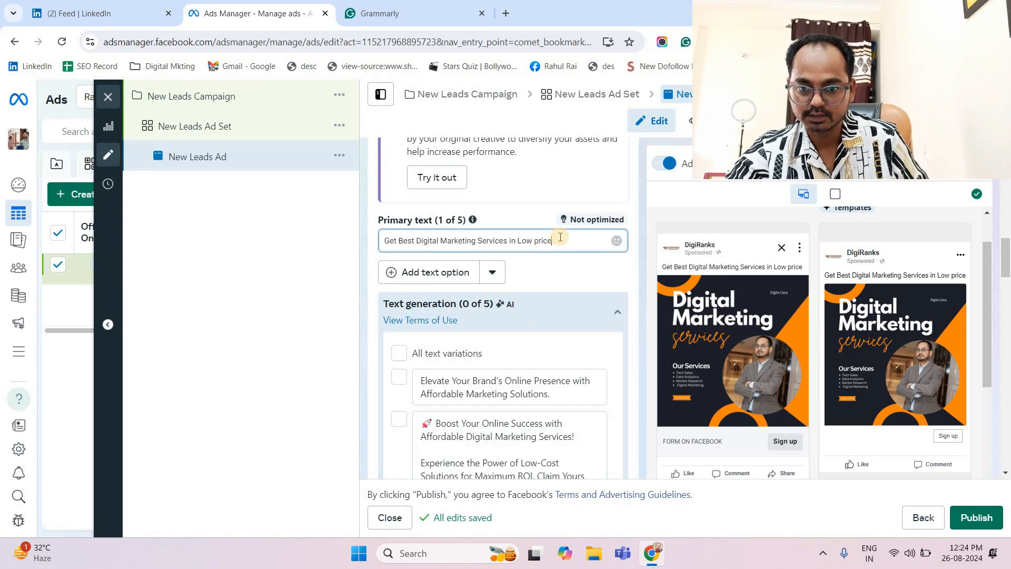
click(401, 421)
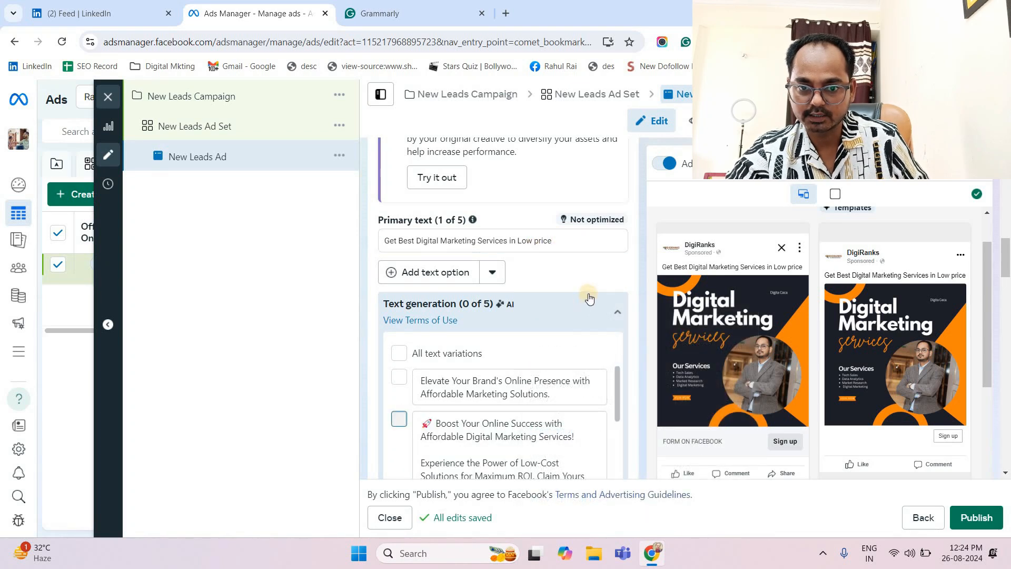
scroll(577, 309, down, 5)
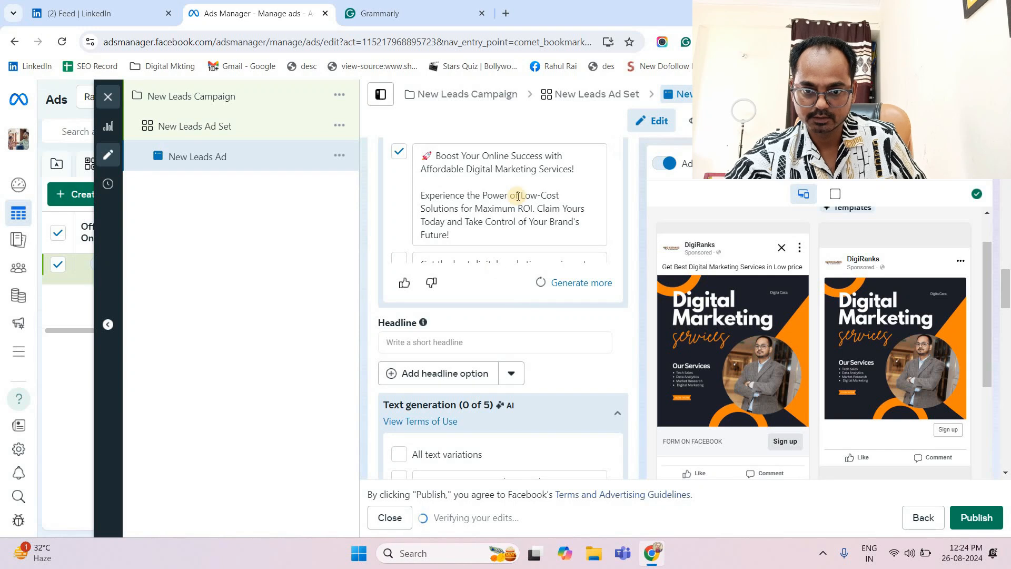
scroll(517, 196, down, 5)
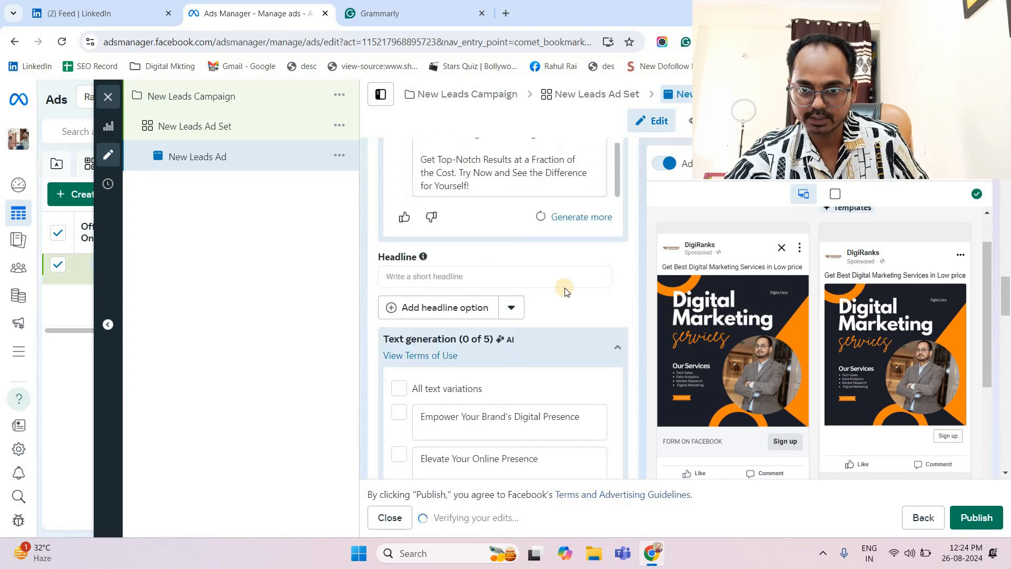
Dismiss the Generate images with AI suggestion and collapse the text generation section under the primary text.
scroll(564, 300, up, 10)
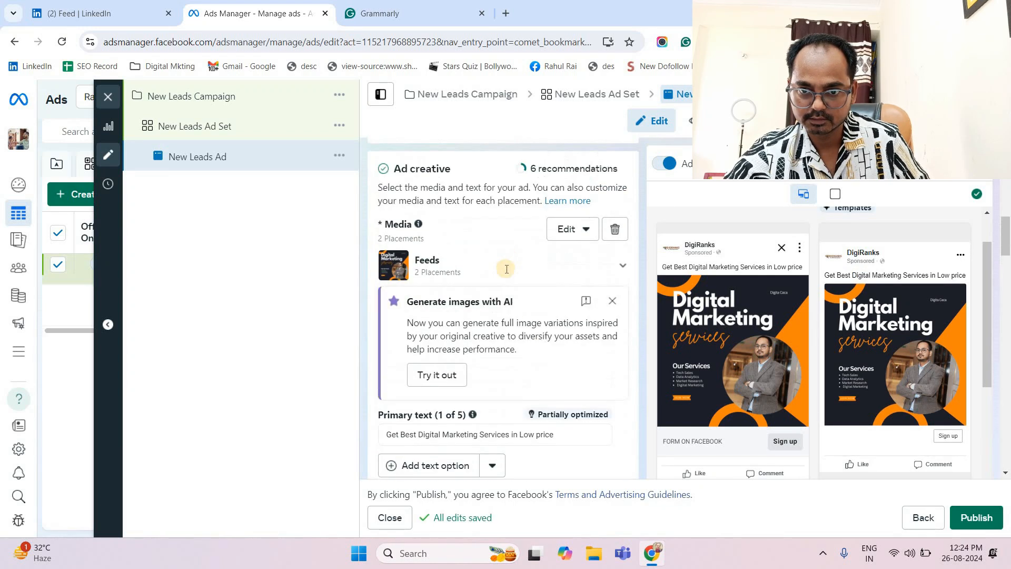
scroll(506, 269, down, 5)
scroll(515, 320, up, 4)
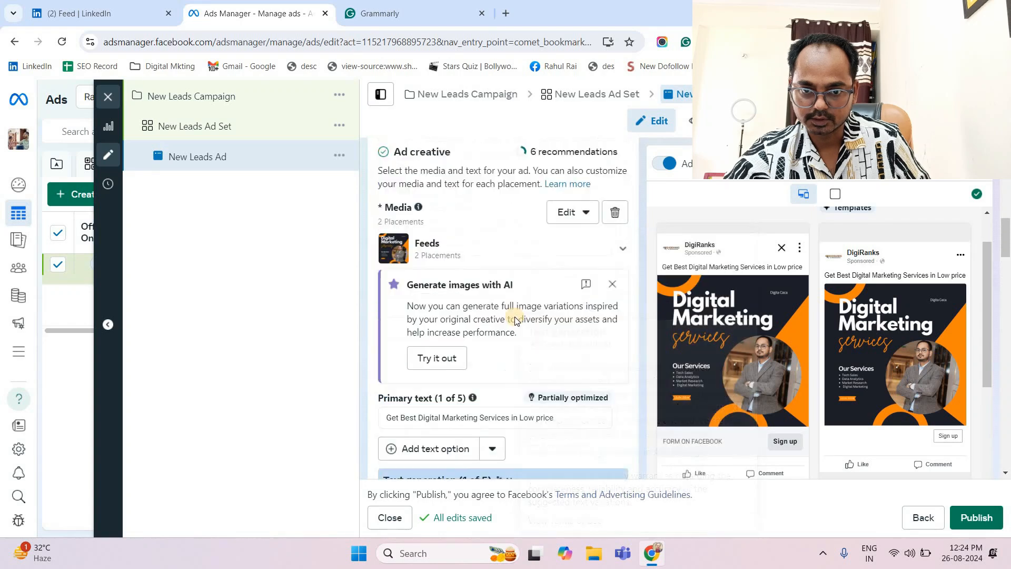
click(612, 285)
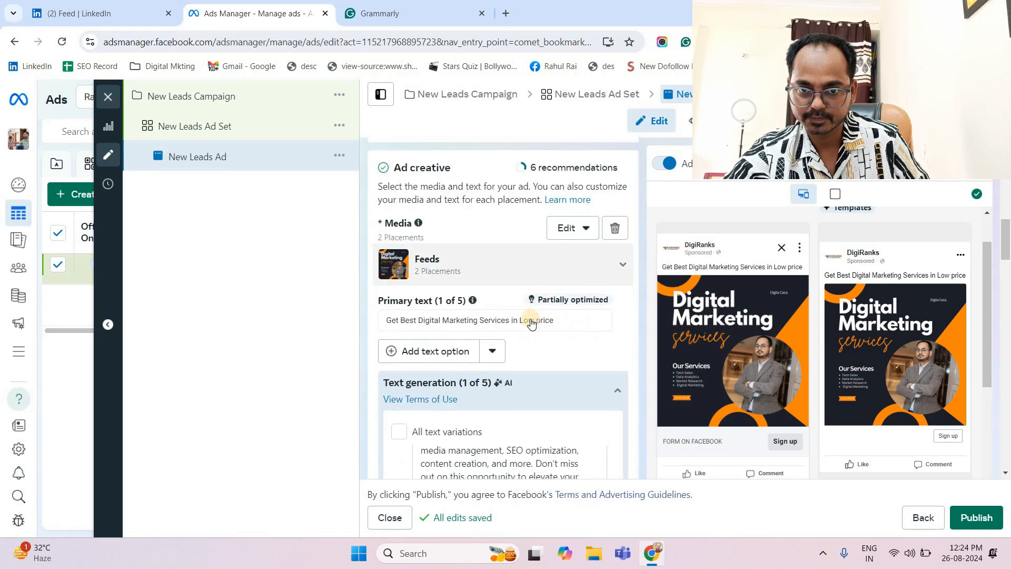
scroll(518, 332, down, 1)
scroll(578, 330, up, 4)
scroll(510, 324, down, 5)
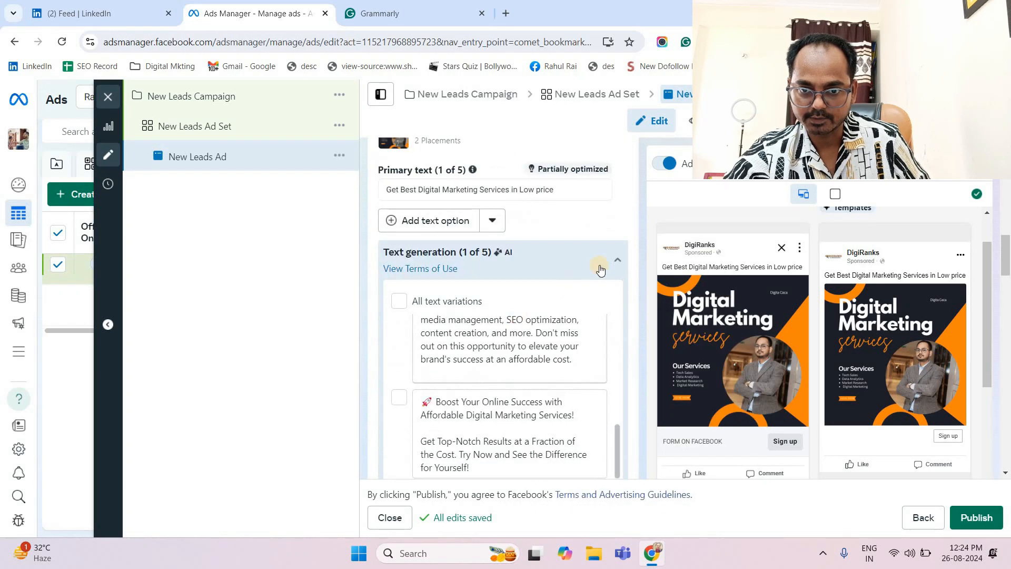
click(617, 259)
Look through the generated headline variations and the description and call to action settings below them.
click(460, 310)
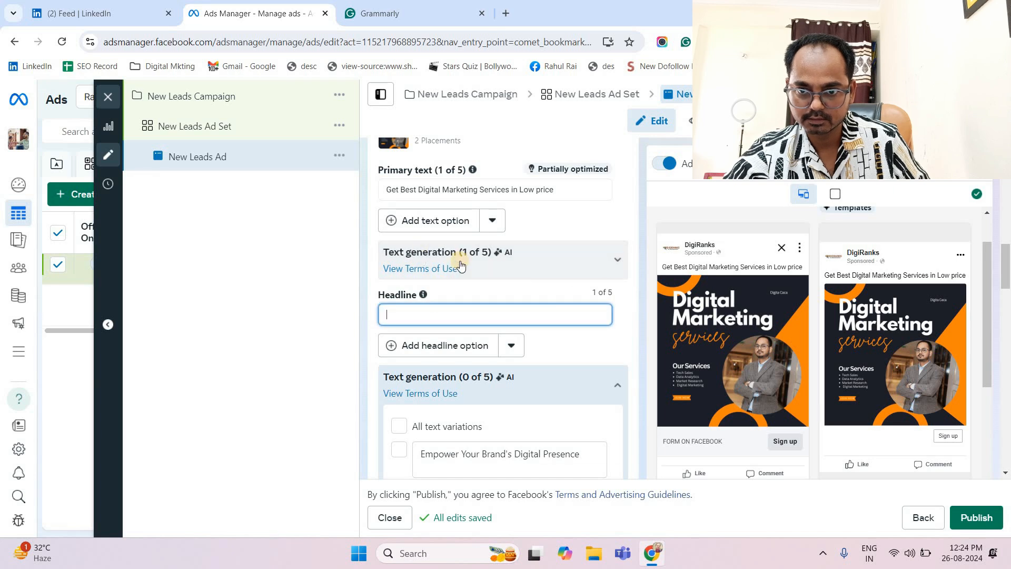
mouse_move(461, 266)
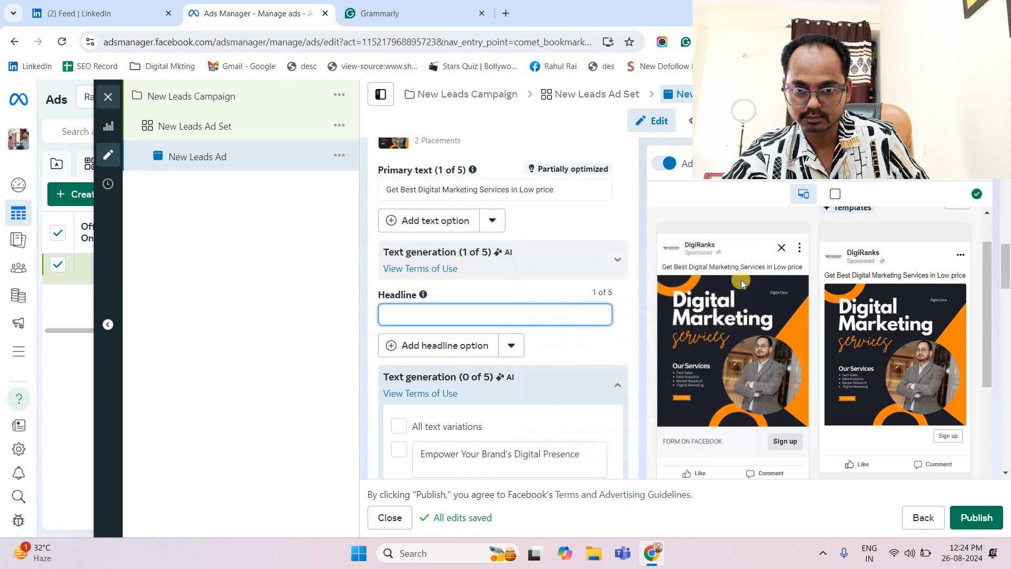
scroll(481, 360, down, 5)
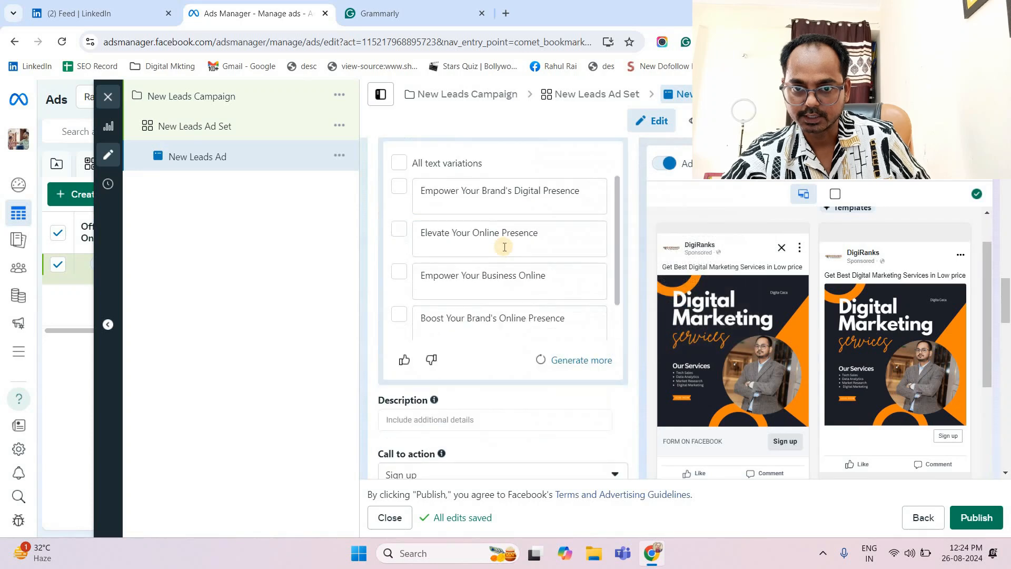
scroll(492, 253, down, 1)
scroll(484, 264, up, 1)
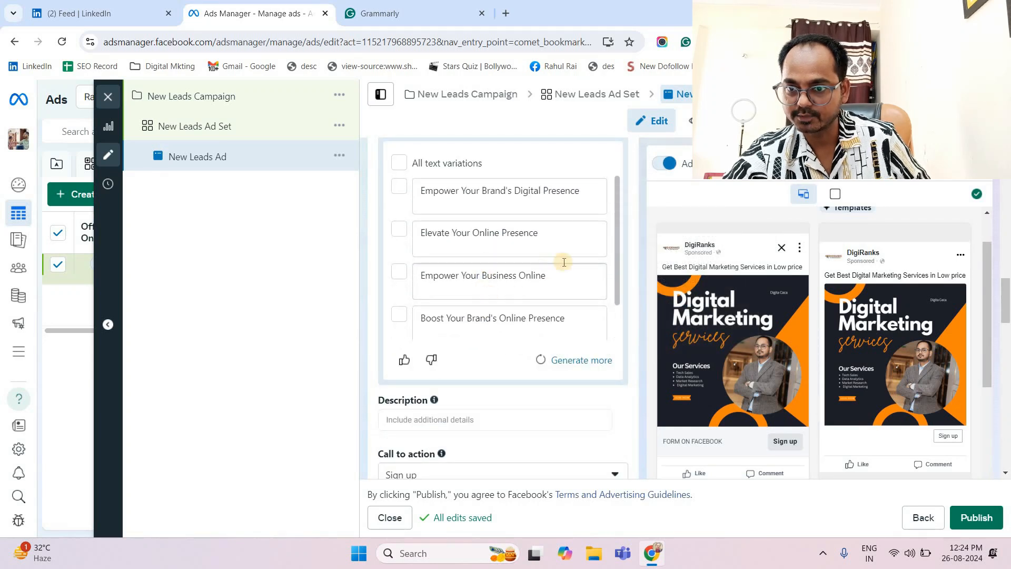
scroll(624, 288, down, 5)
scroll(618, 284, up, 10)
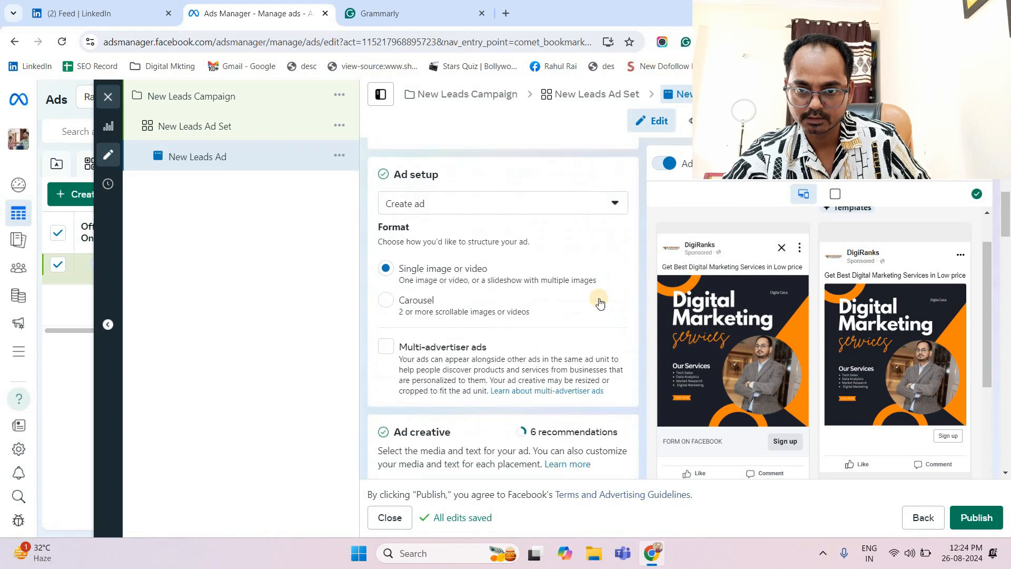
Append the copied "Boost Your Online Success" text to the primary text, leaving a blank line after the opening sentence.
scroll(597, 296, down, 3)
scroll(533, 336, down, 1)
click(581, 320)
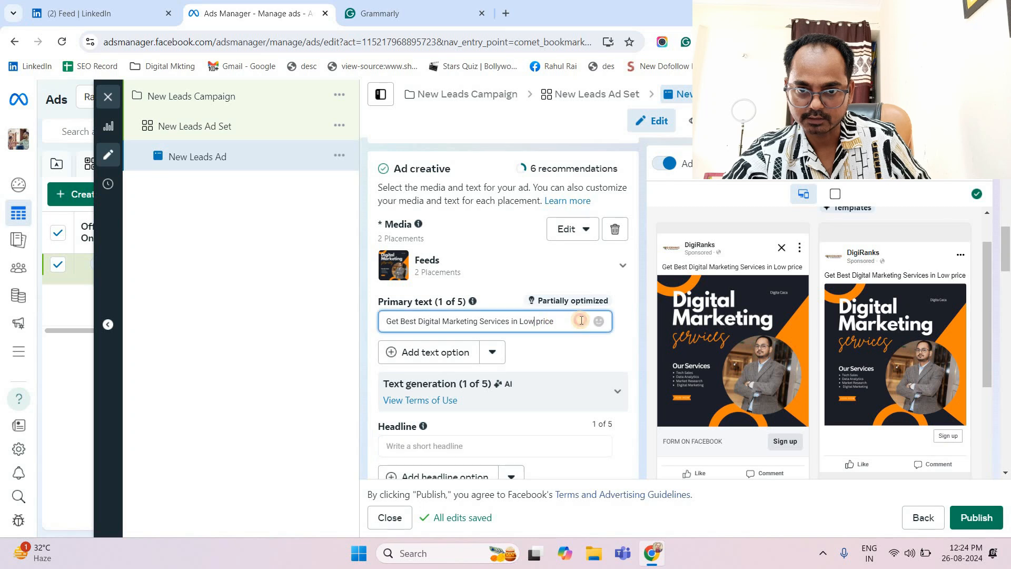
key(Return)
key(Return)
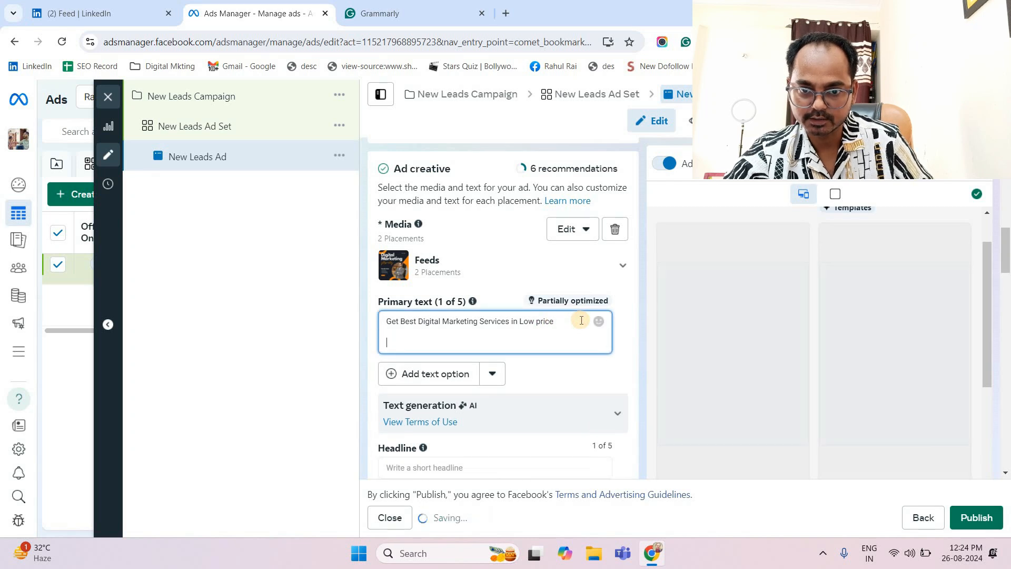
key(ctrl+v)
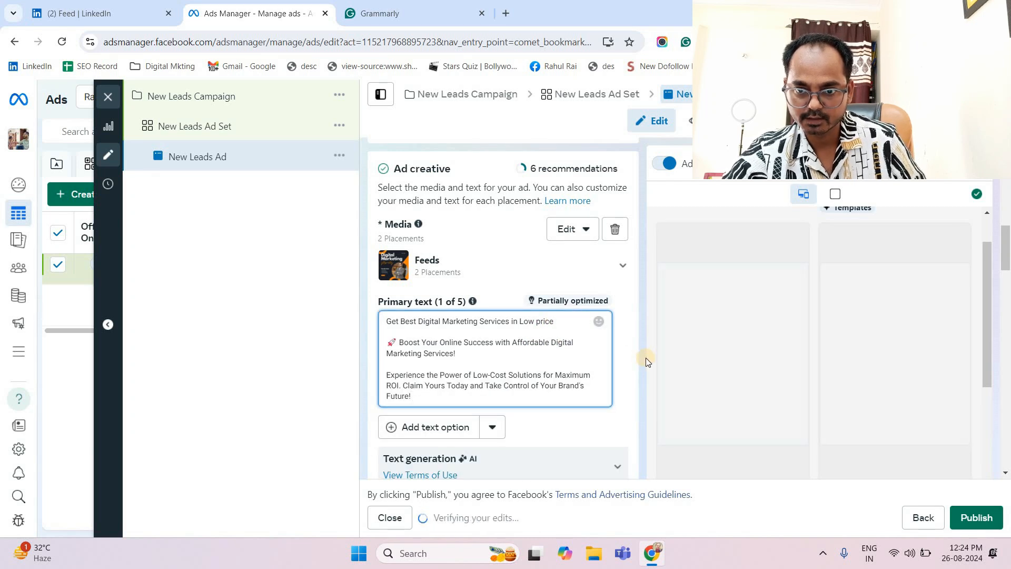
click(792, 276)
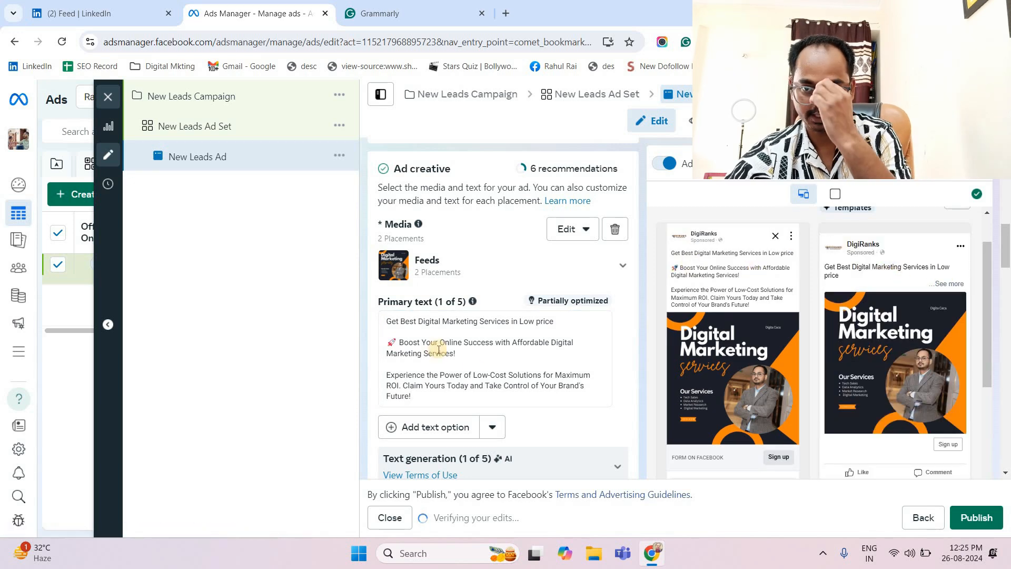
Enter "Get Free Quote" as the ad's description and check it in the ad preview.
scroll(526, 269, down, 1)
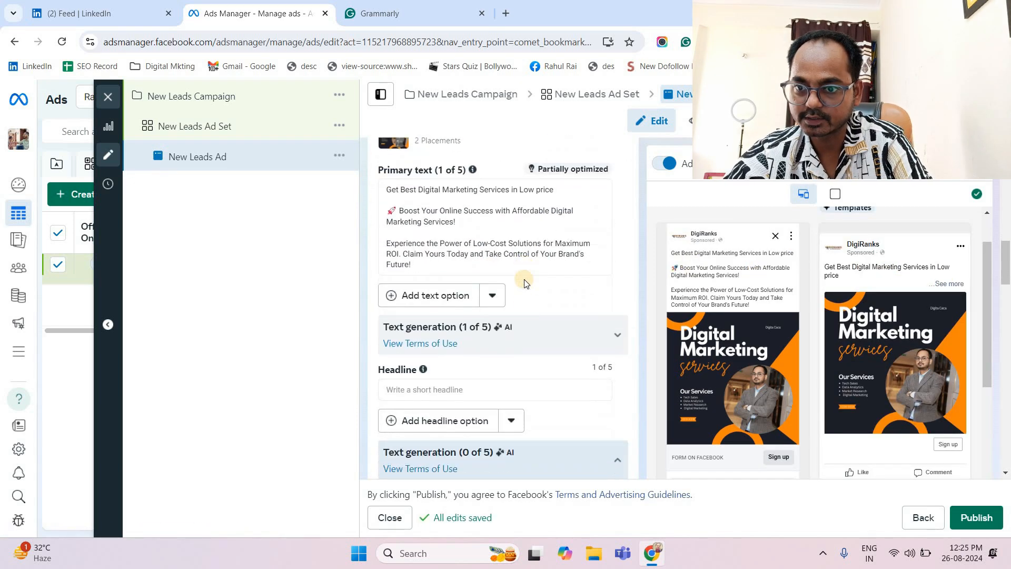
scroll(566, 275, down, 3)
scroll(569, 275, down, 1)
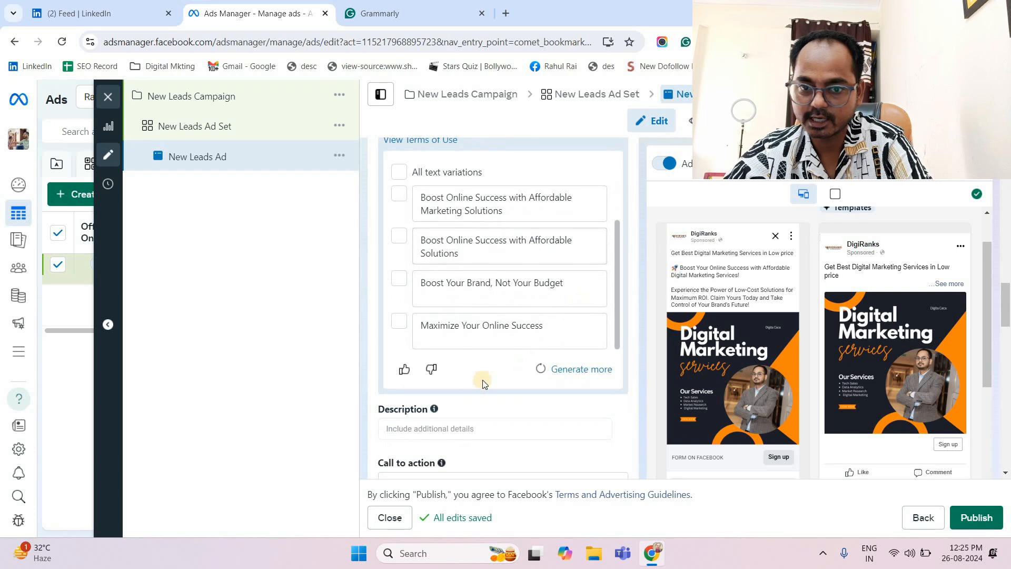
click(462, 429)
scroll(458, 427, down, 3)
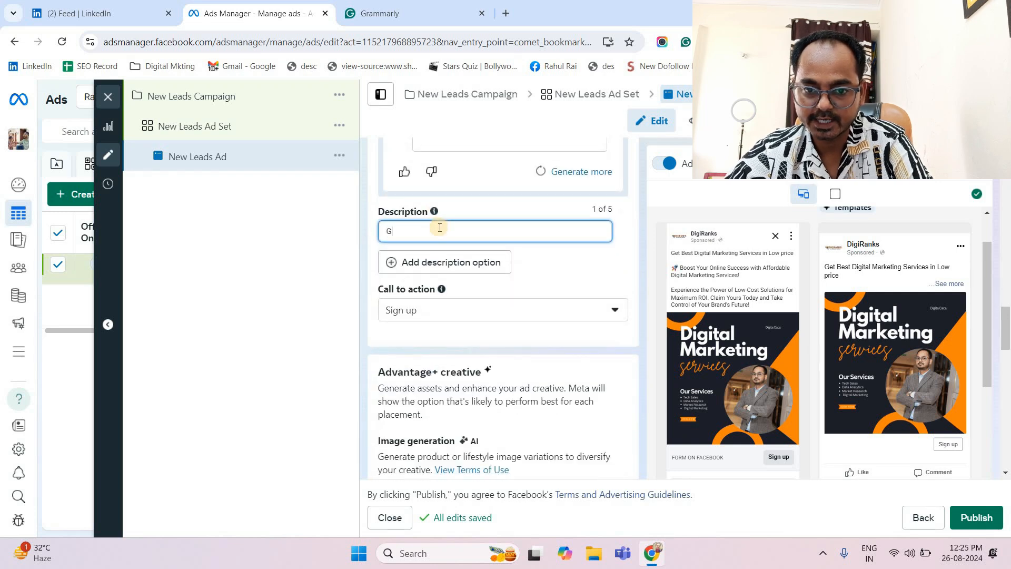
text(Get Fre)
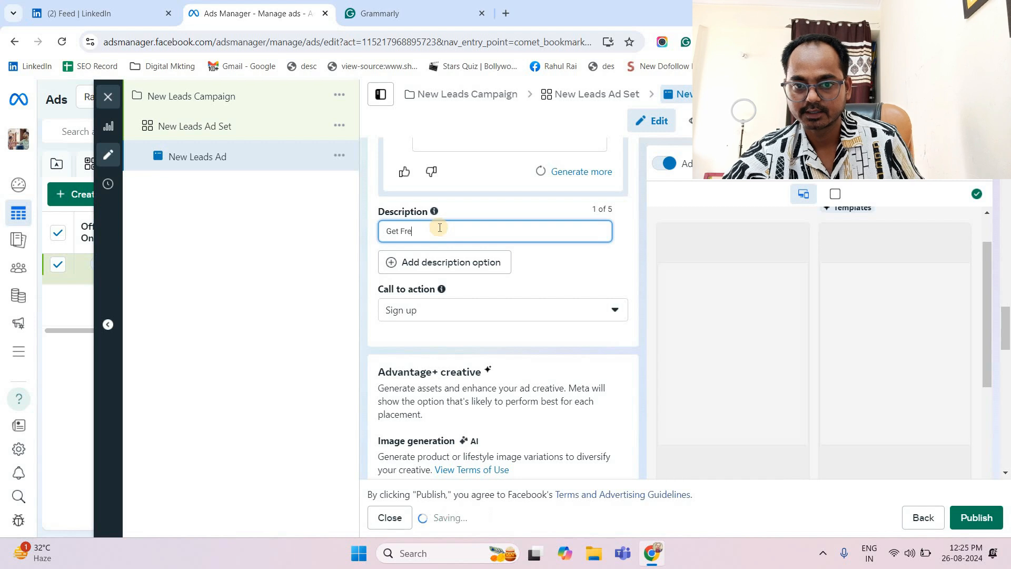
text(e Quote)
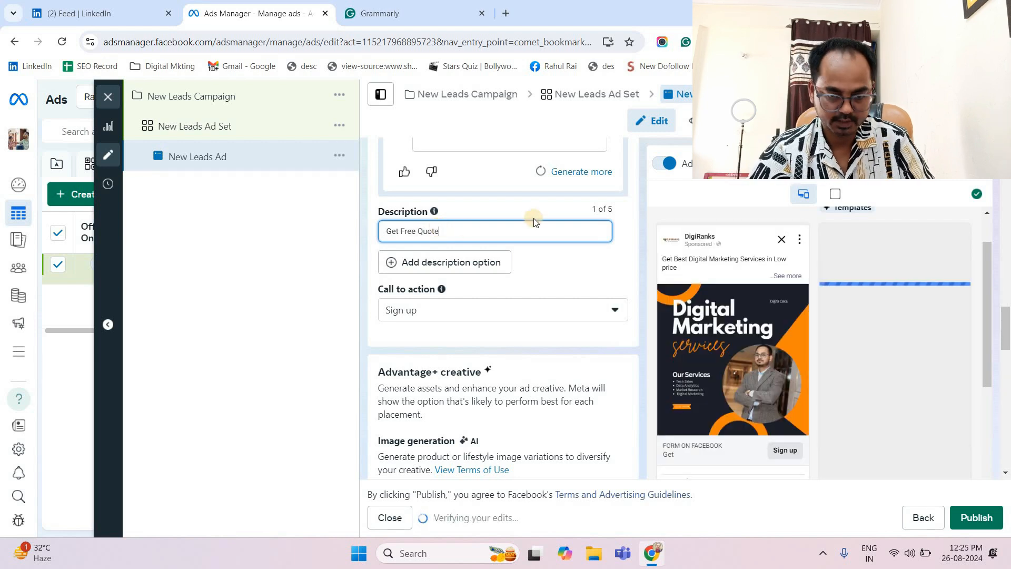
click(763, 314)
scroll(728, 389, down, 2)
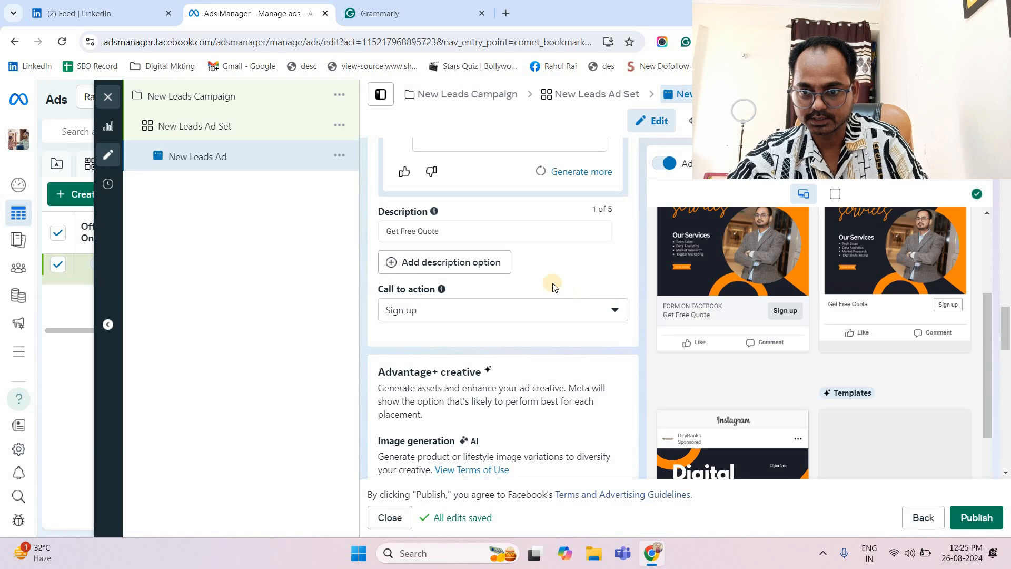
Set the ad's call to action to Get offer.
scroll(553, 284, up, 5)
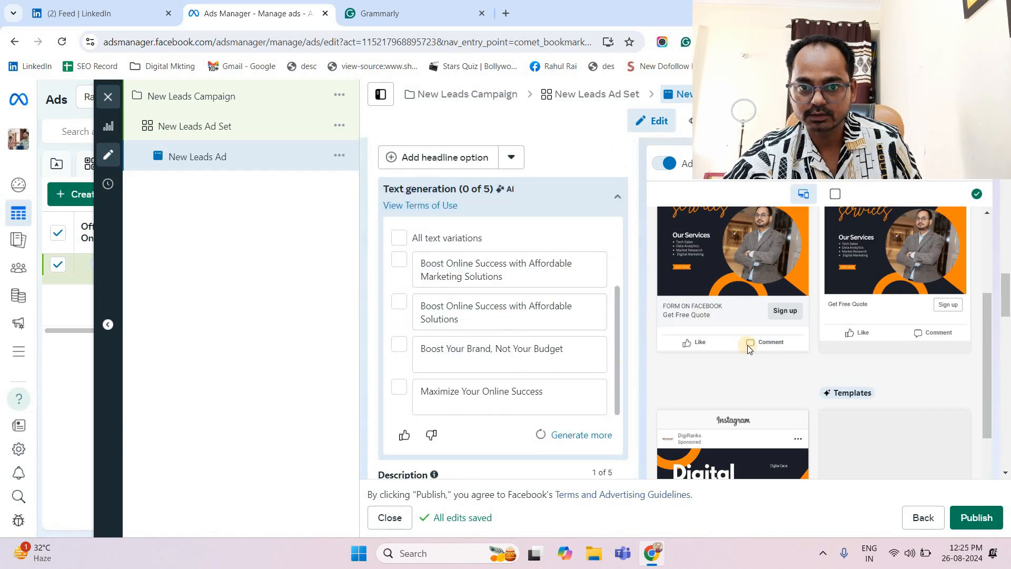
scroll(452, 377, down, 1)
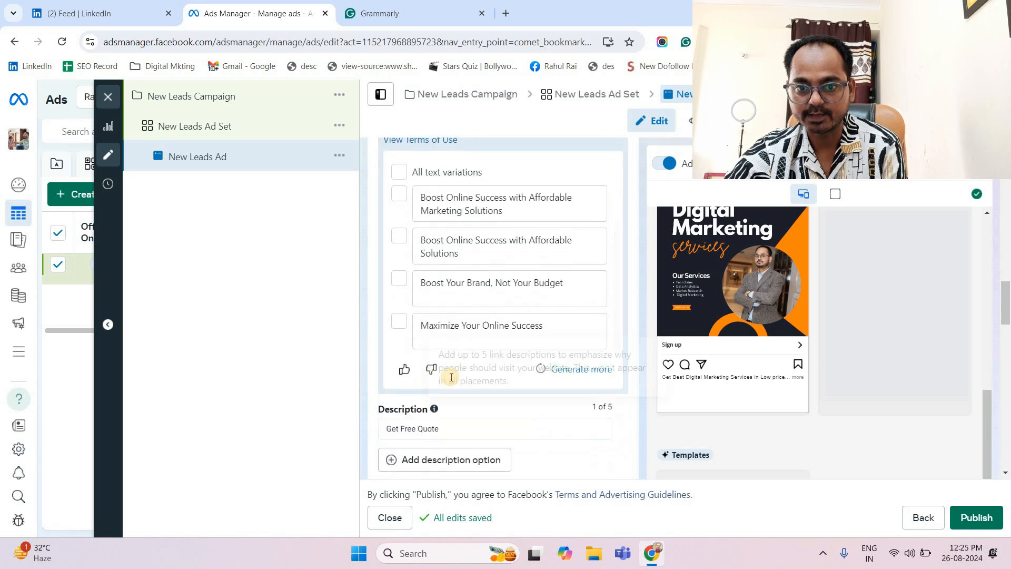
scroll(452, 377, down, 5)
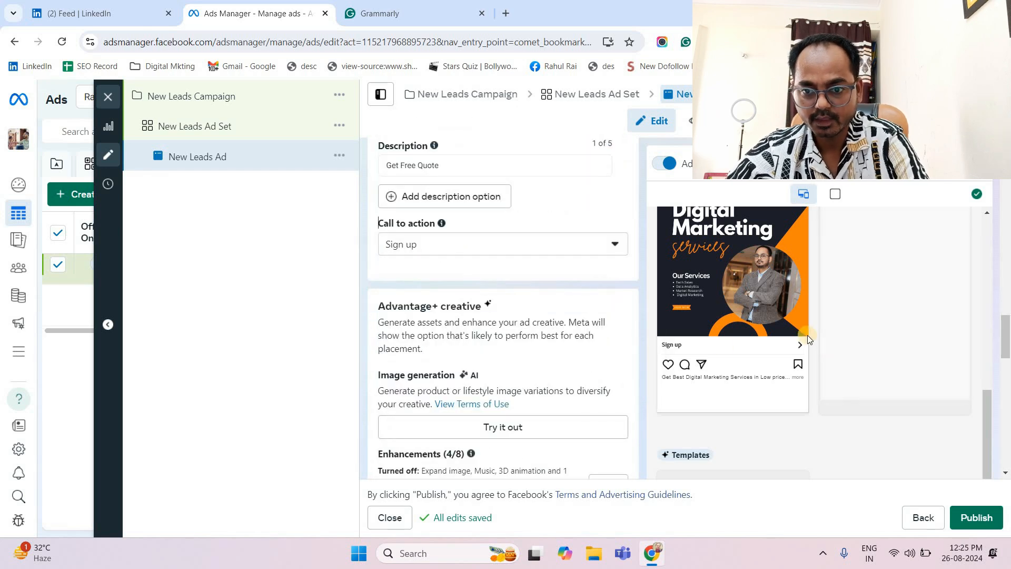
click(513, 246)
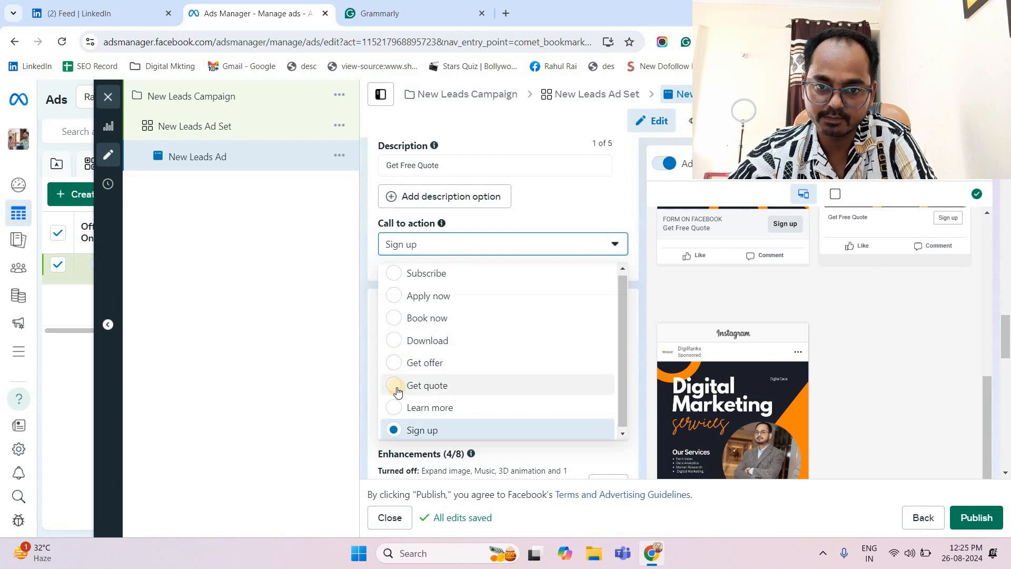
click(392, 362)
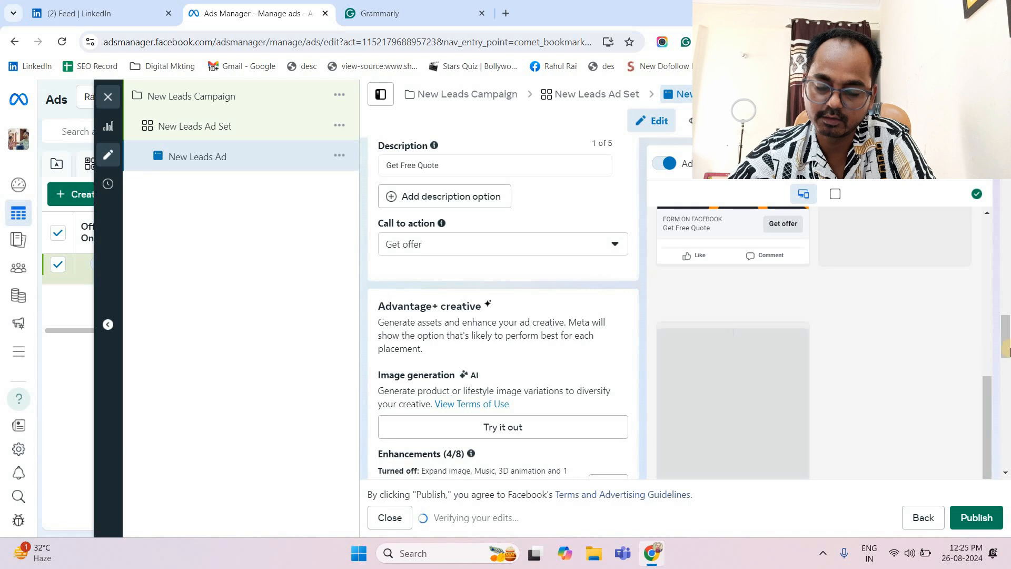
scroll(816, 260, down, 2)
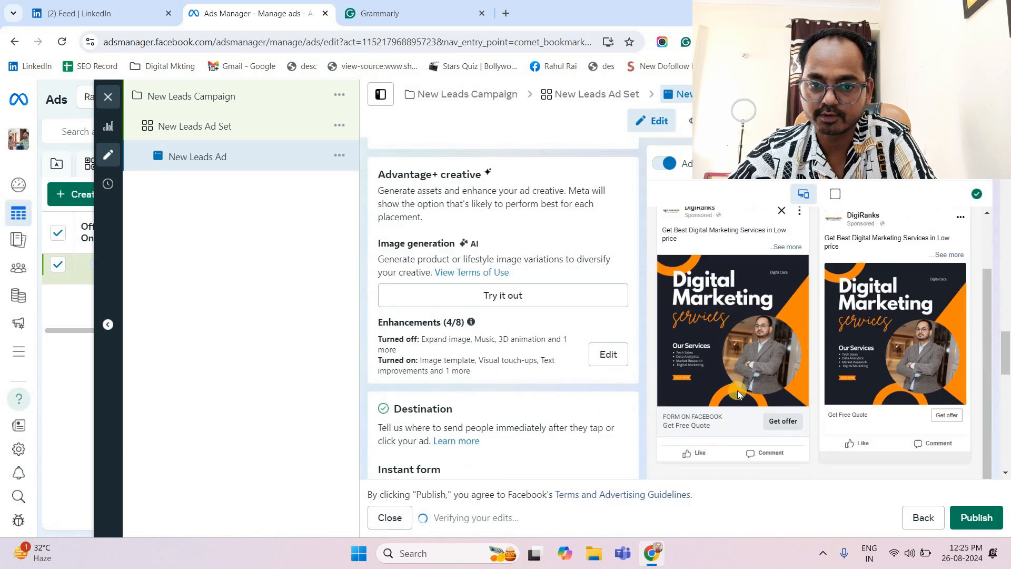
scroll(595, 331, down, 2)
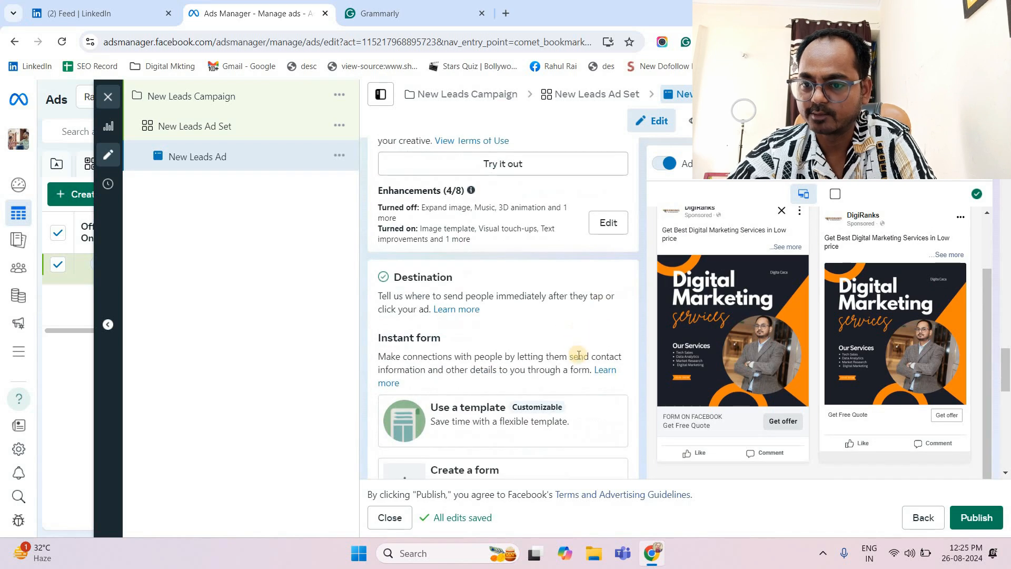
Set the ad's call to action to Get quote.
scroll(578, 354, up, 5)
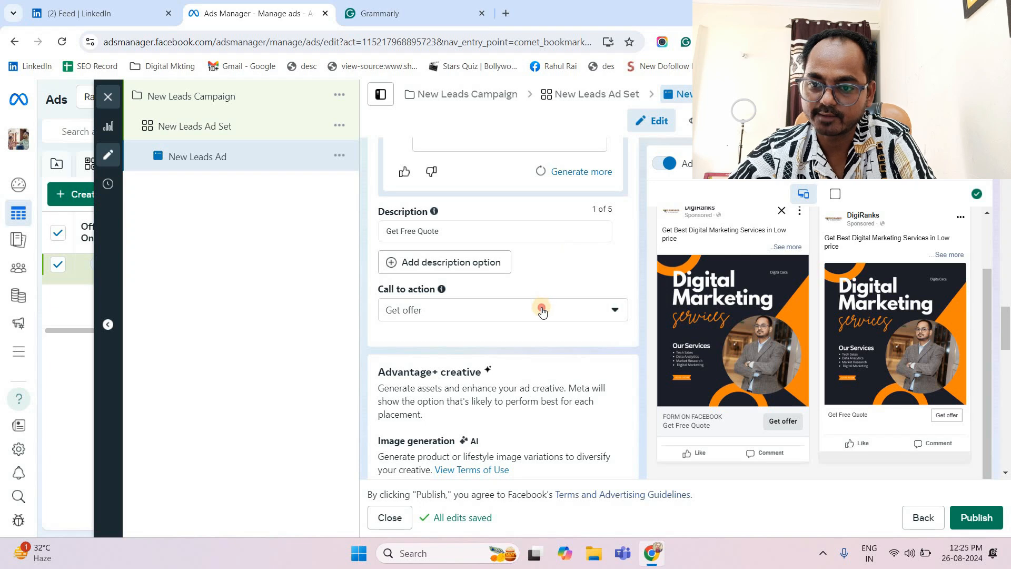
click(542, 309)
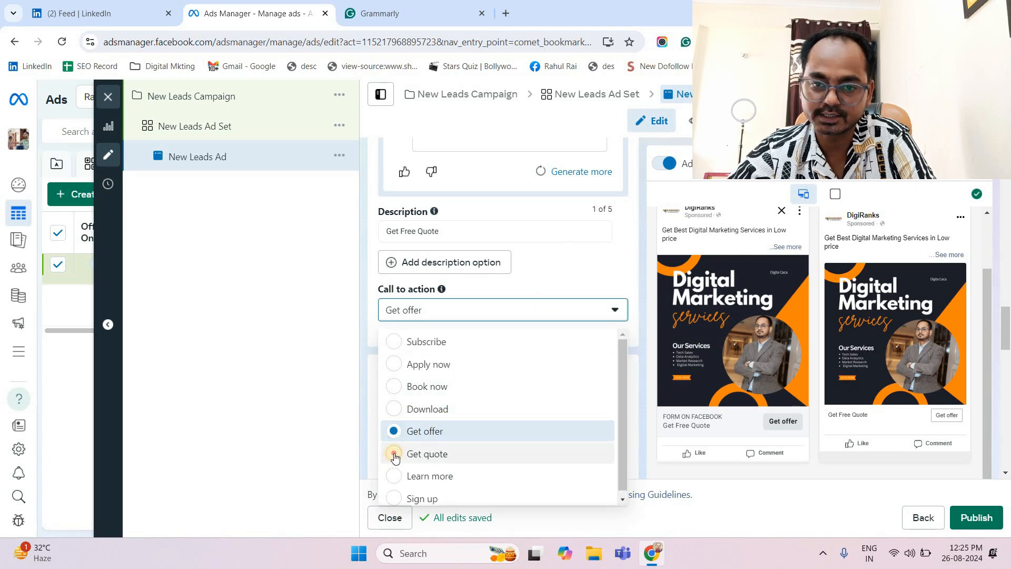
click(427, 453)
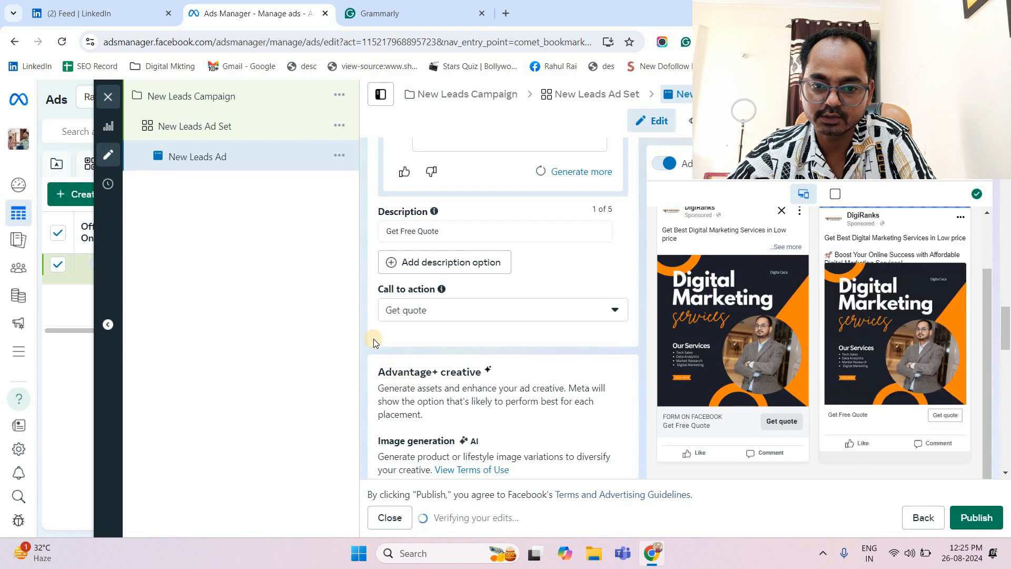
click(396, 315)
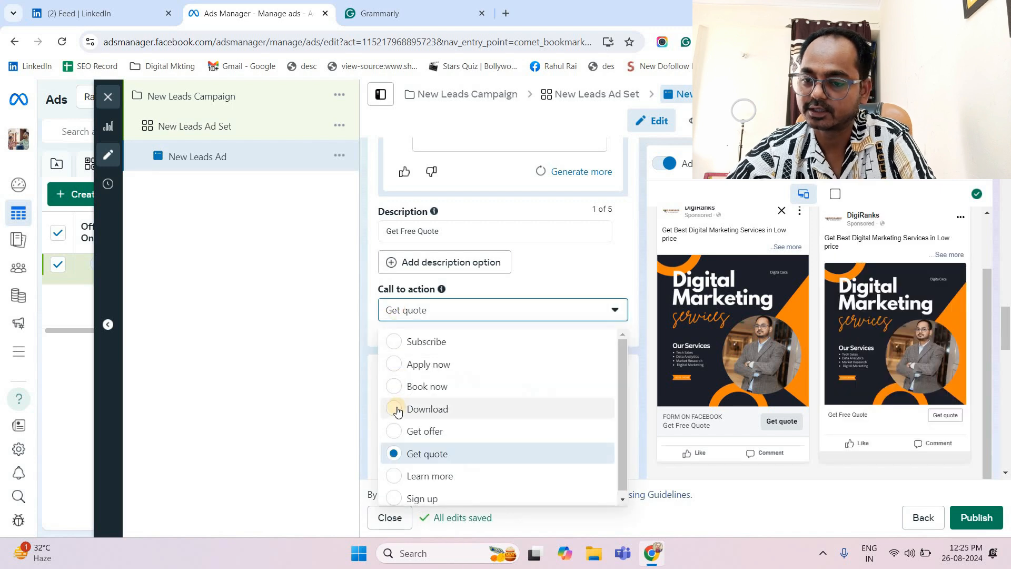
click(636, 241)
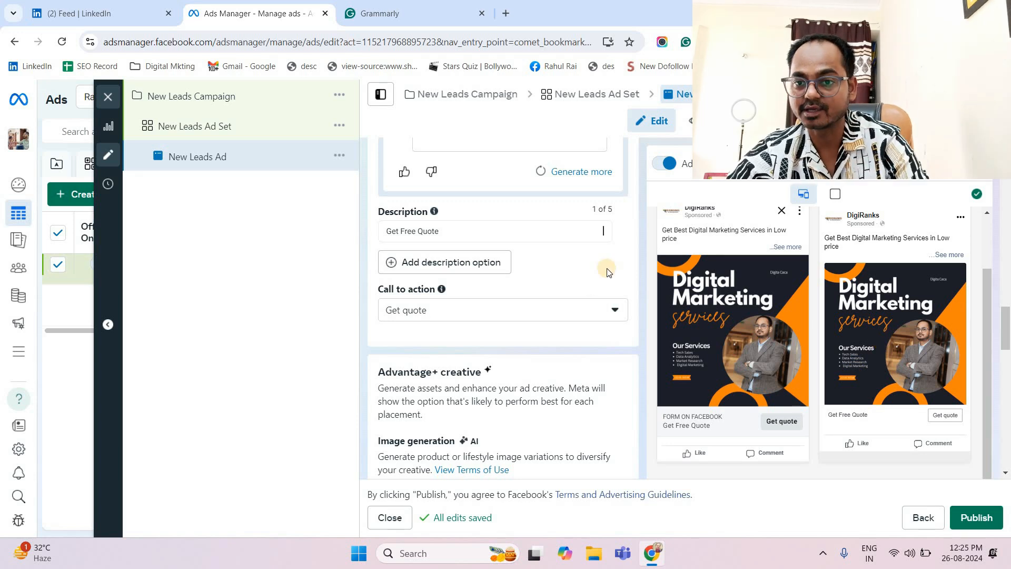
Start creating a new instant form for the ad's destination instead of using a template or an existing form.
scroll(608, 273, down, 2)
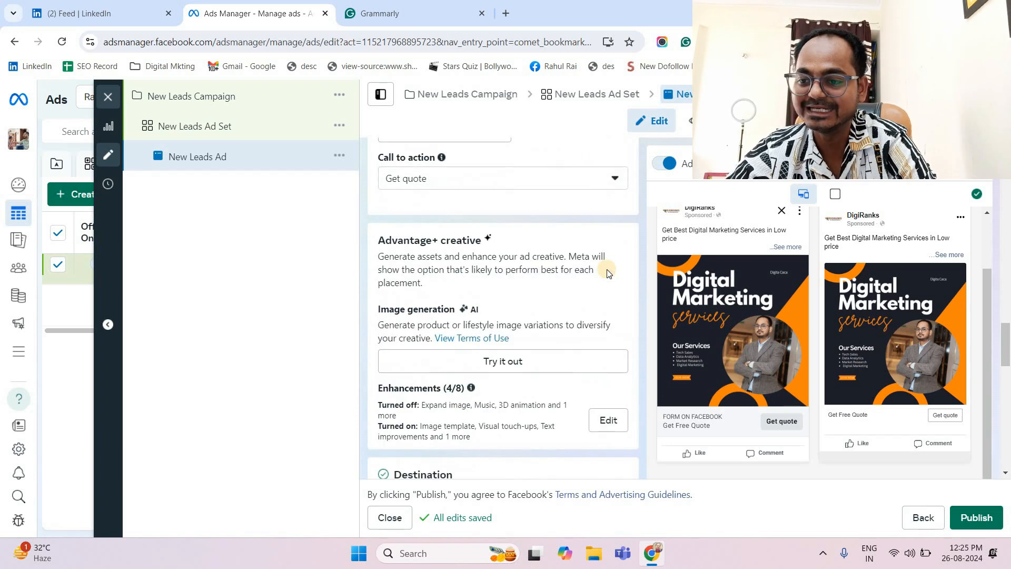
scroll(608, 274, down, 2)
scroll(588, 251, up, 5)
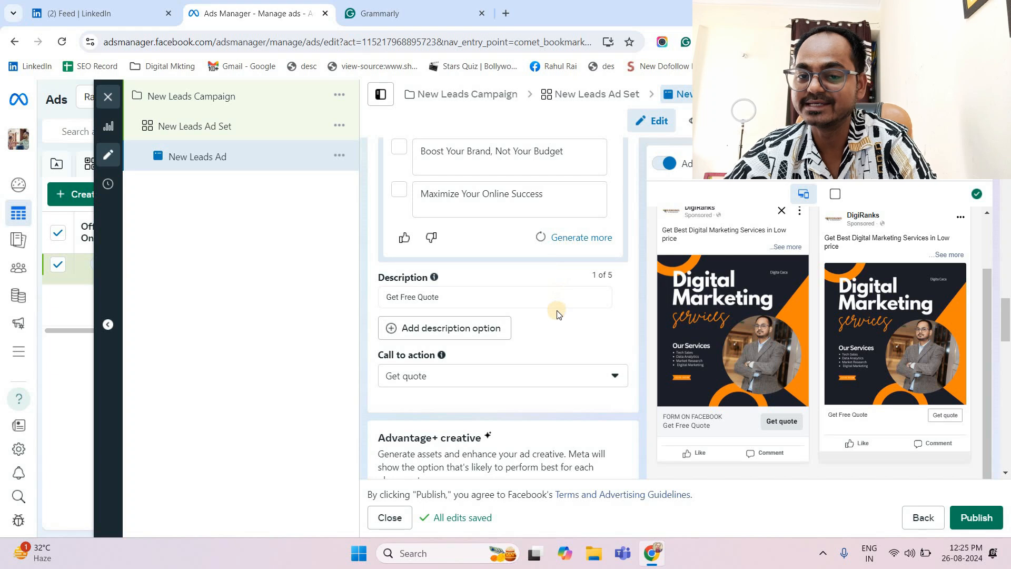
scroll(562, 311, down, 10)
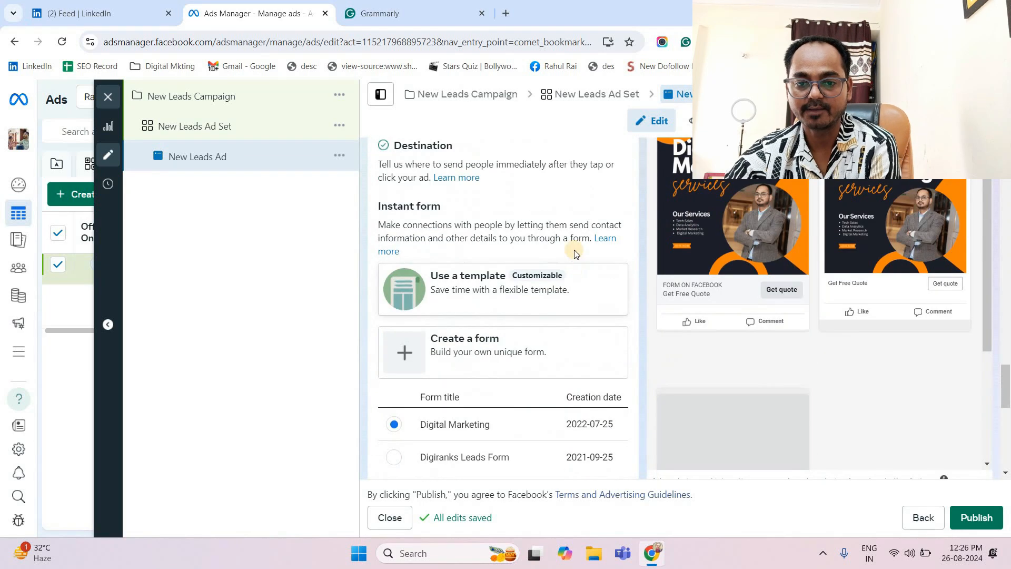
scroll(458, 378, down, 2)
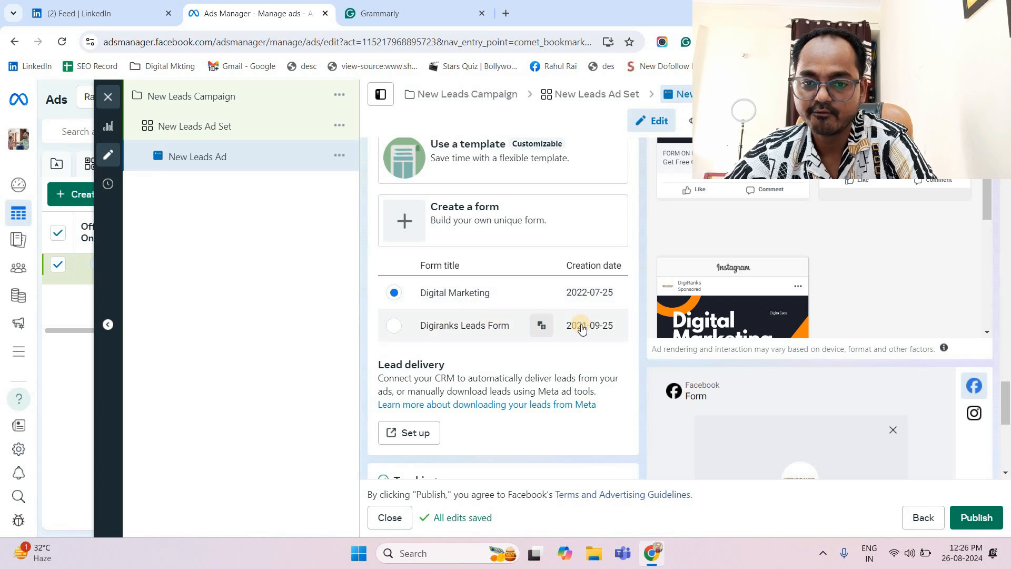
scroll(594, 258, up, 1)
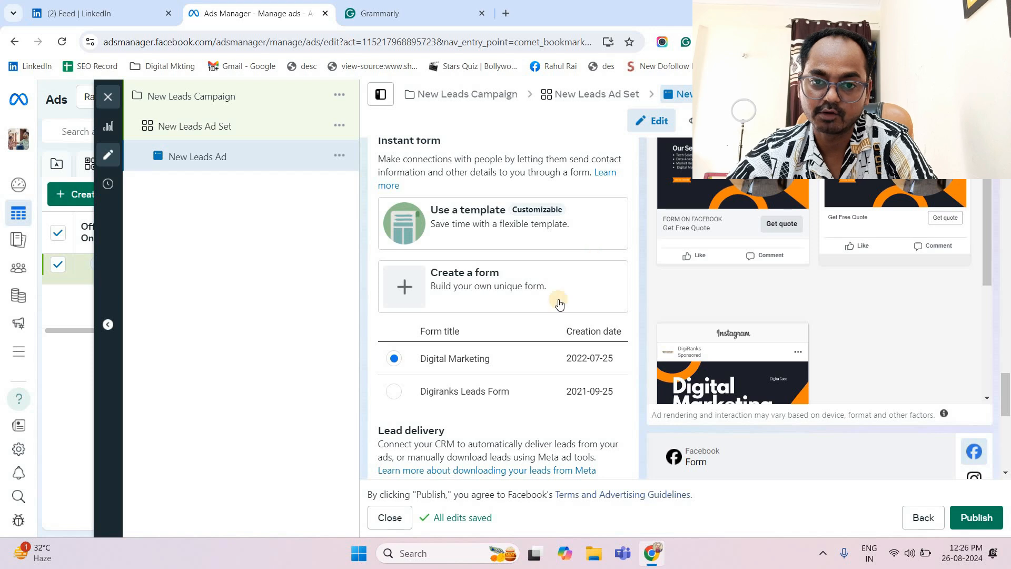
scroll(469, 197, down, 2)
scroll(482, 282, up, 2)
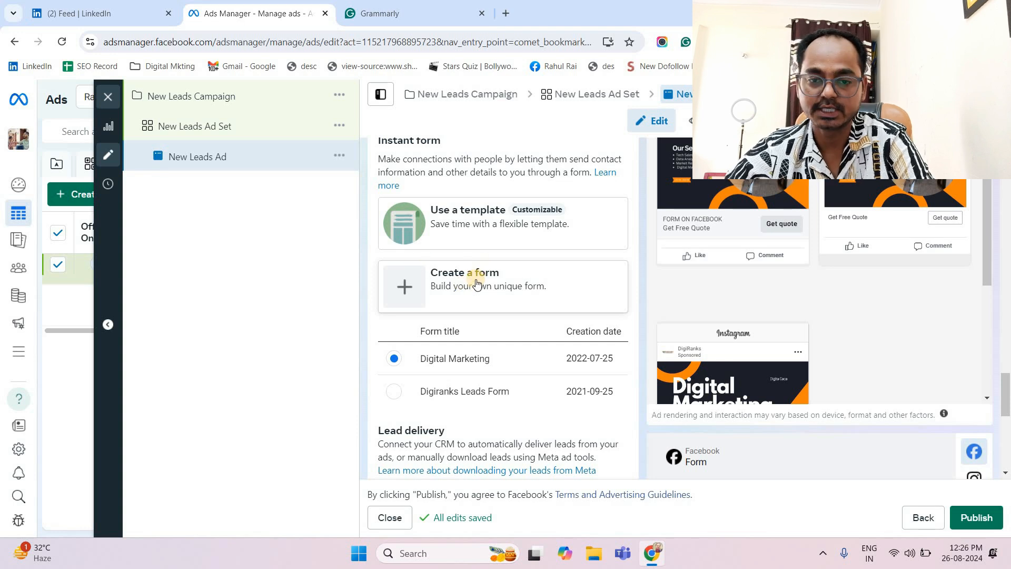
click(461, 282)
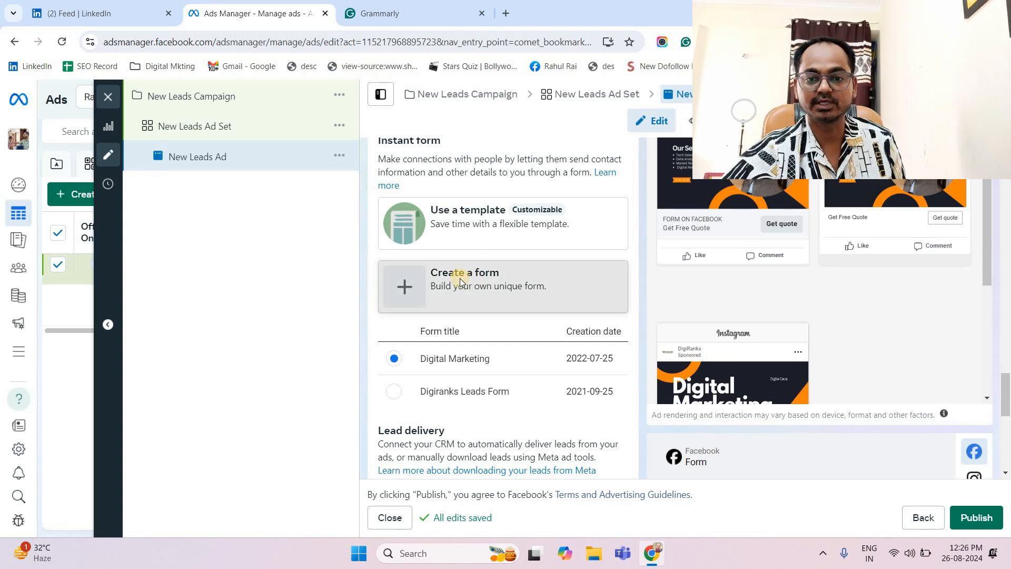
Set the new form's type to Higher intent.
scroll(281, 292, down, 2)
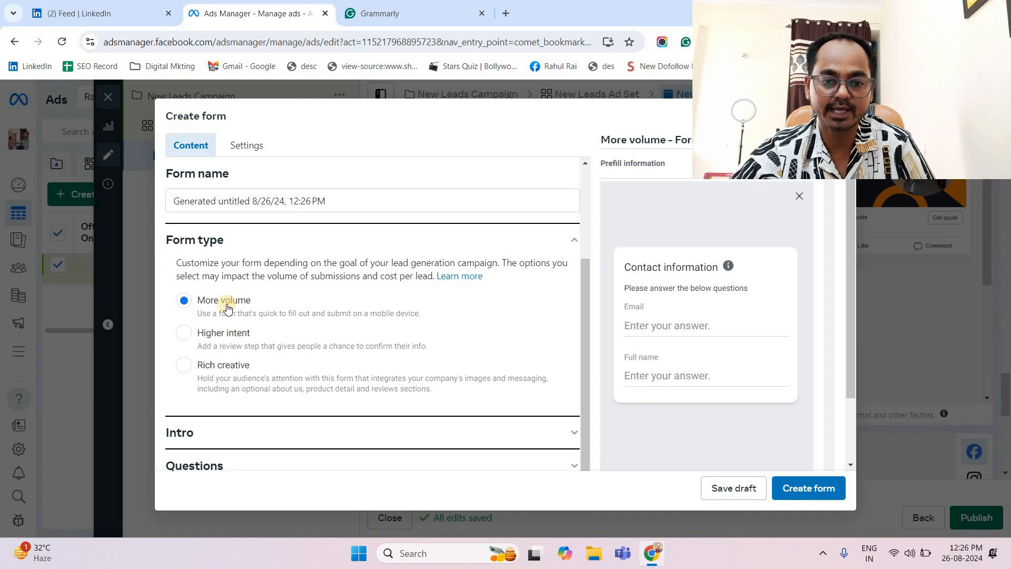
click(184, 332)
scroll(424, 329, down, 3)
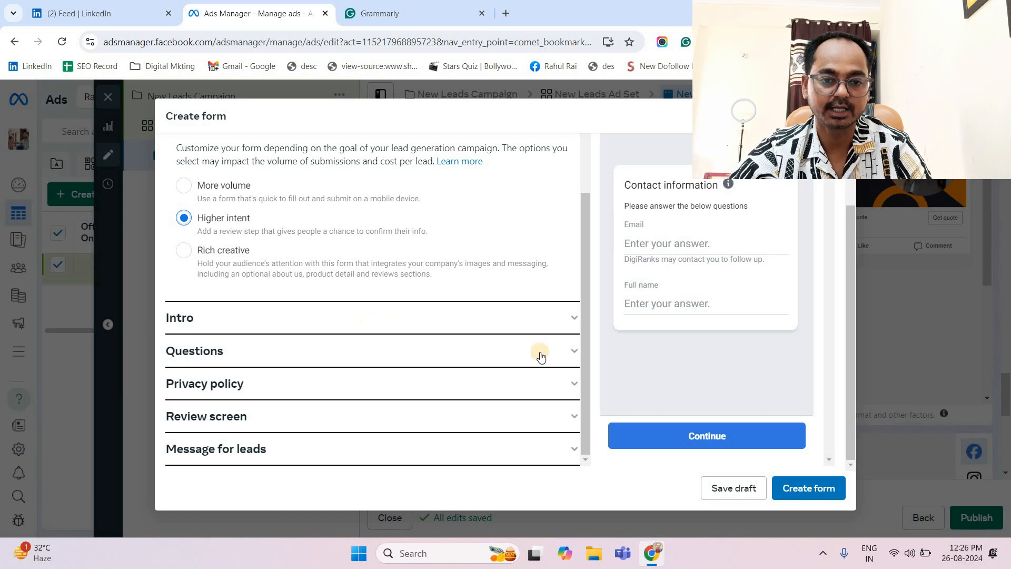
Enable the background image in the form's intro, using the image from the ad.
click(575, 317)
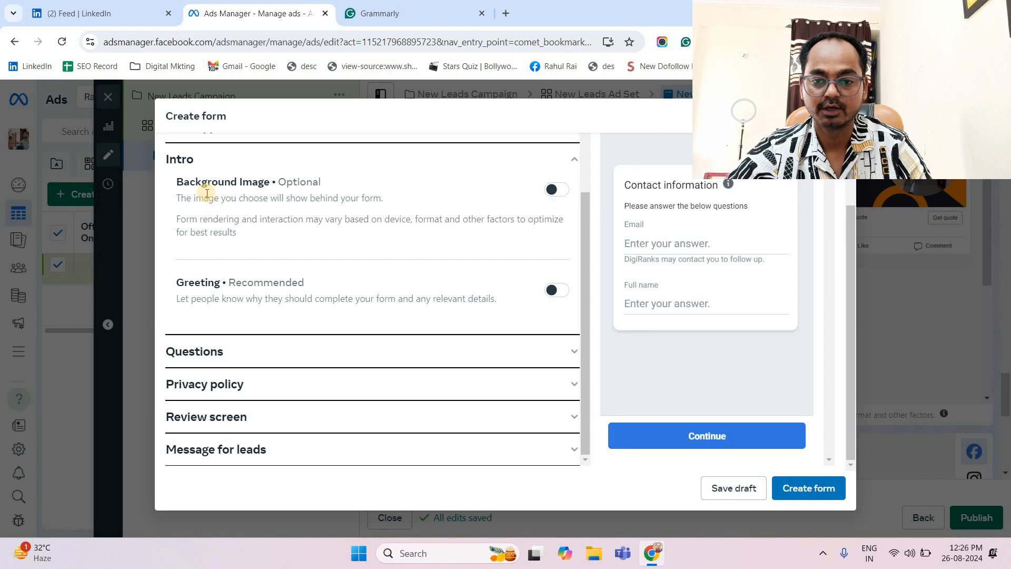
click(557, 190)
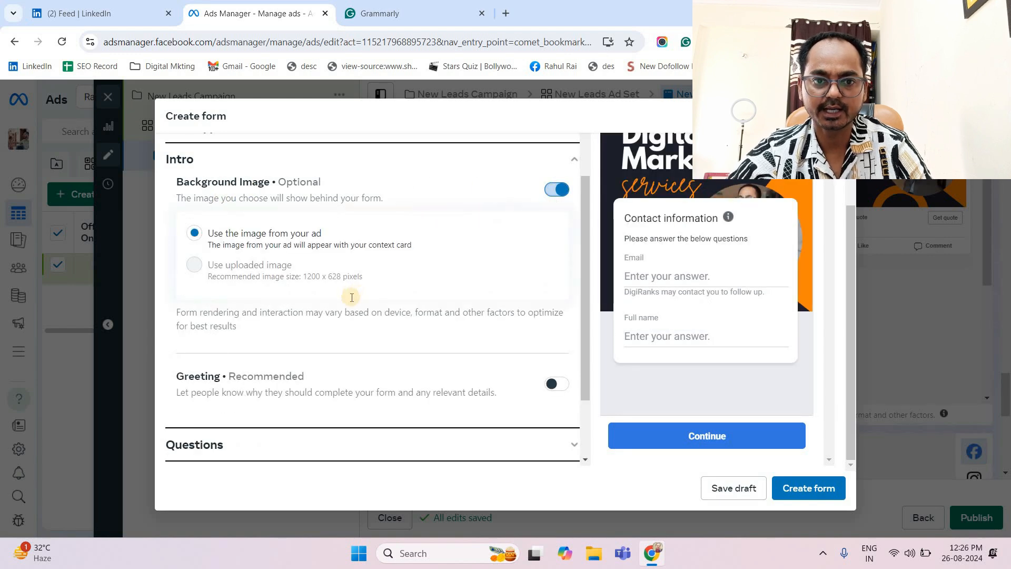
scroll(349, 294, down, 2)
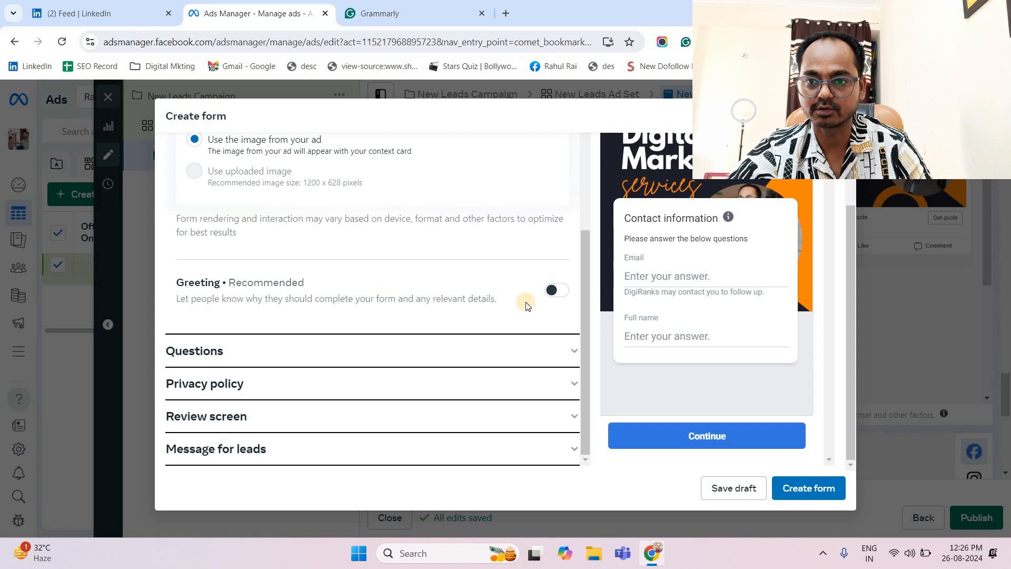
Enable the greeting in the form's intro and set its headline to "Get Low Price Digital Marketing Service".
click(557, 295)
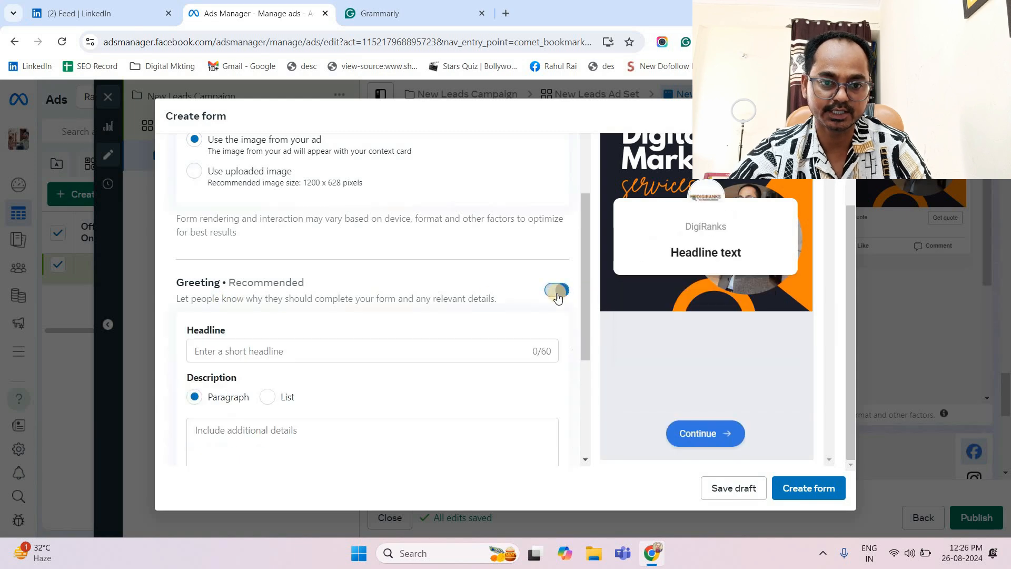
scroll(271, 290, down, 1)
click(271, 289)
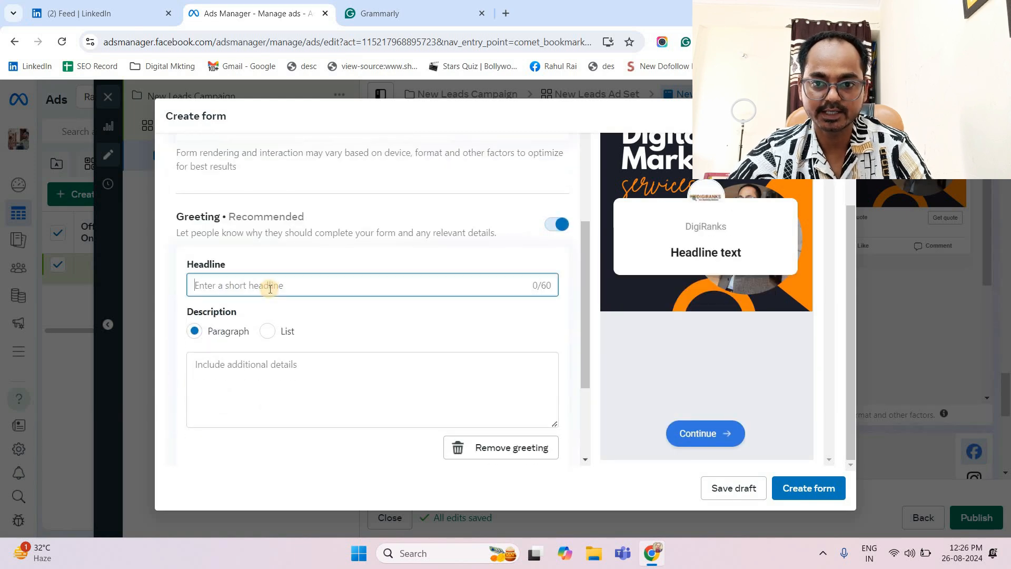
text(Get )
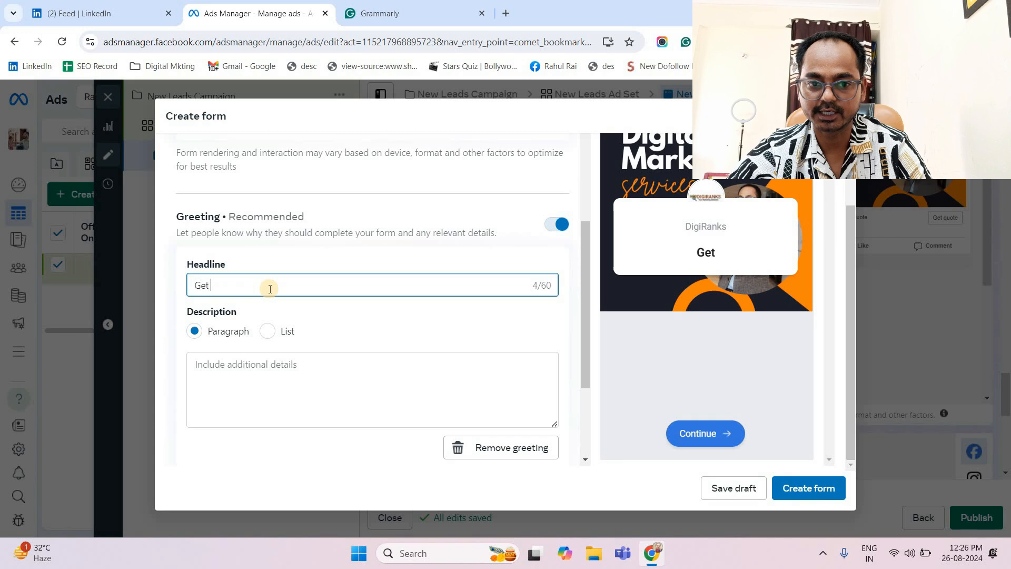
text(Low )
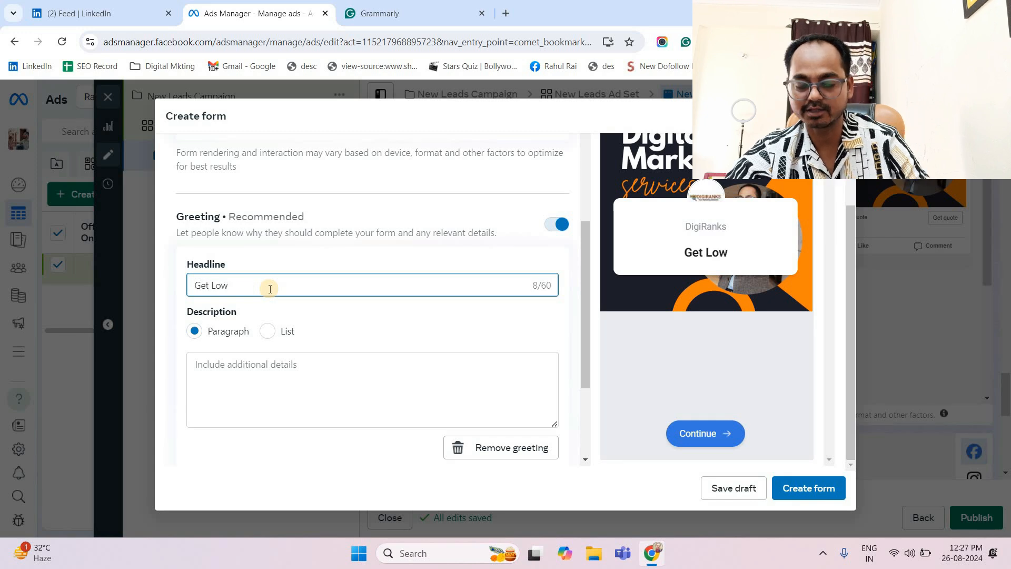
text(Price Digital)
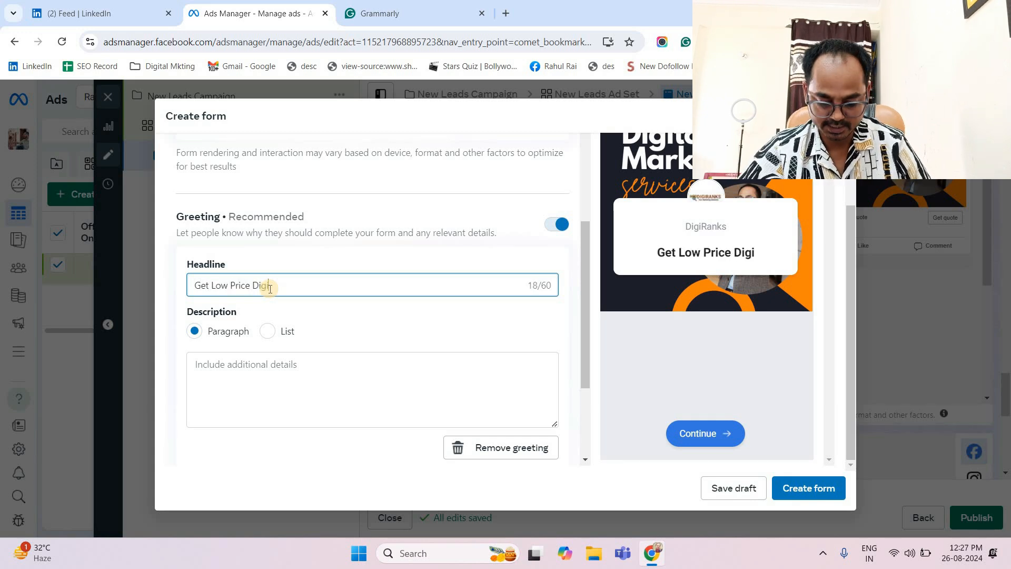
key(BackSpace)
key(BackSpace)
text(a)
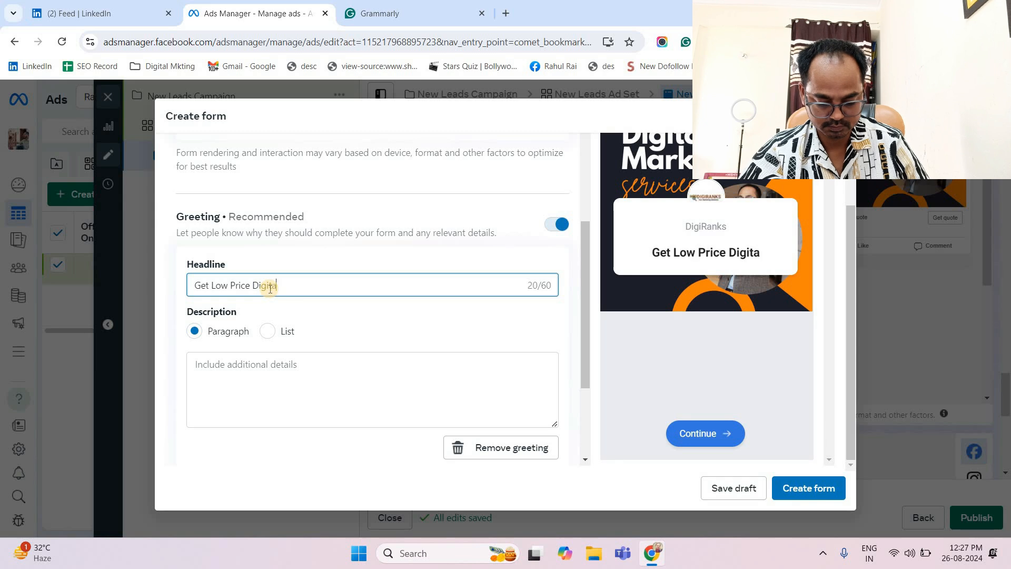
text(l AMrketi)
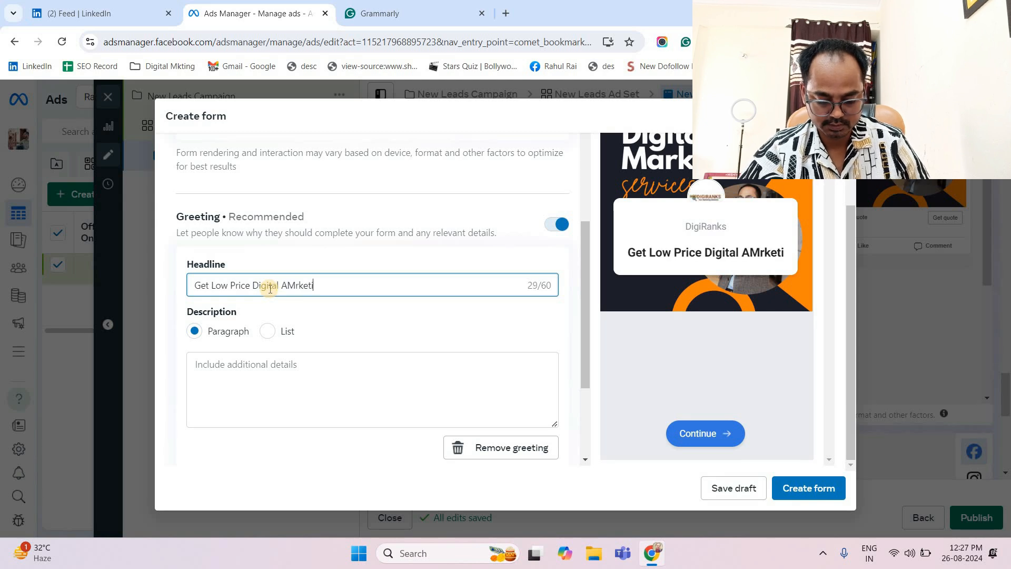
text(ng Service)
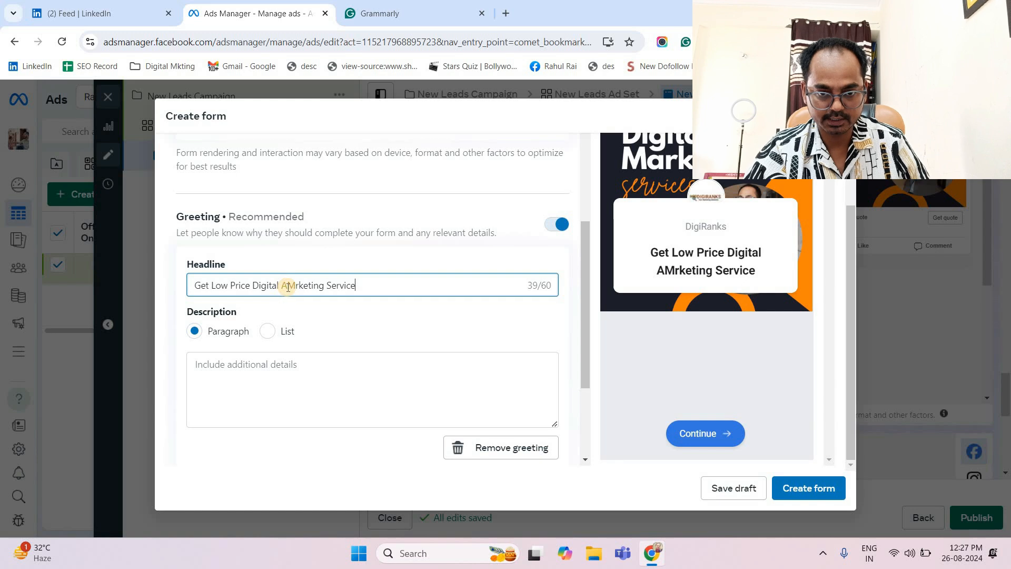
click(288, 286)
key(BackSpace)
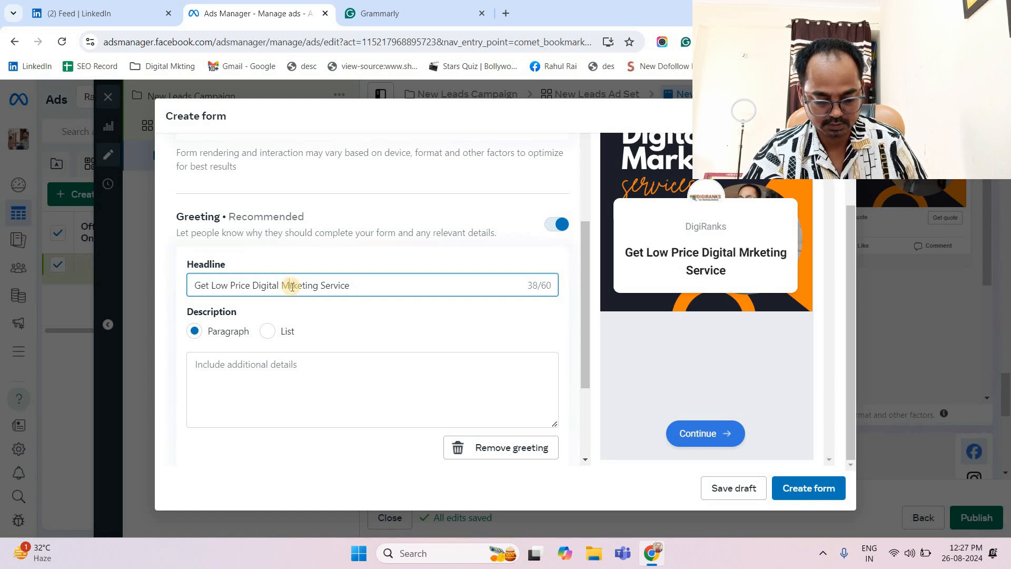
text(a)
click(311, 318)
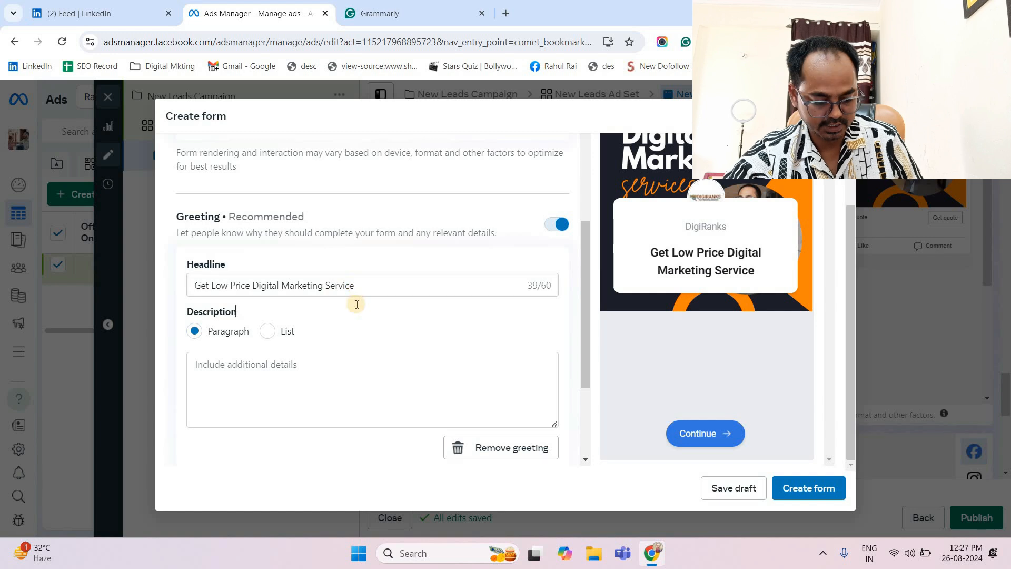
Enter the greeting's paragraph description on four lines: "Get SEO Services", "Social Media", "Email AMrketing", "Google Ads".
scroll(343, 277, down, 3)
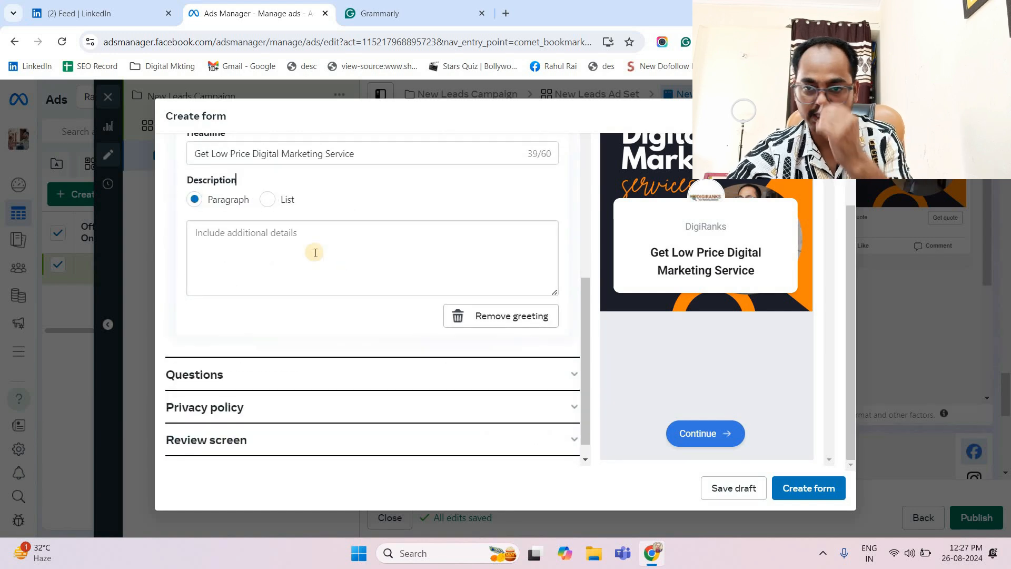
click(341, 242)
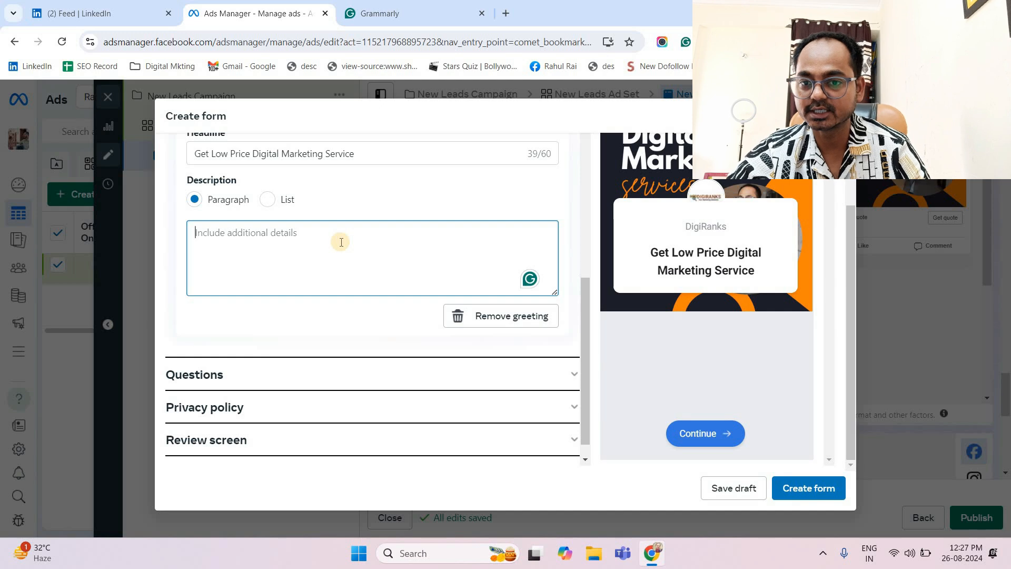
text(Get)
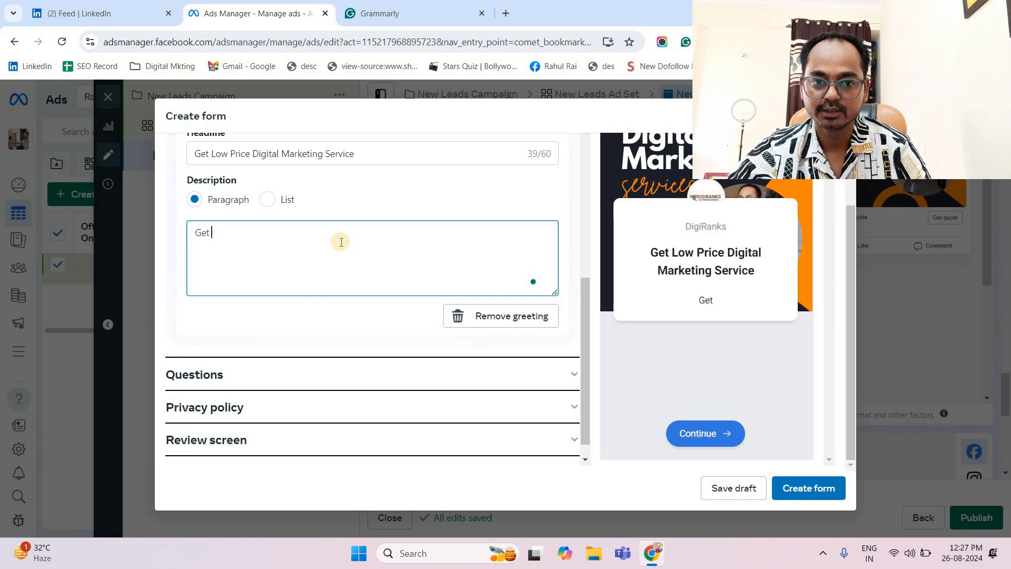
text( SEO )
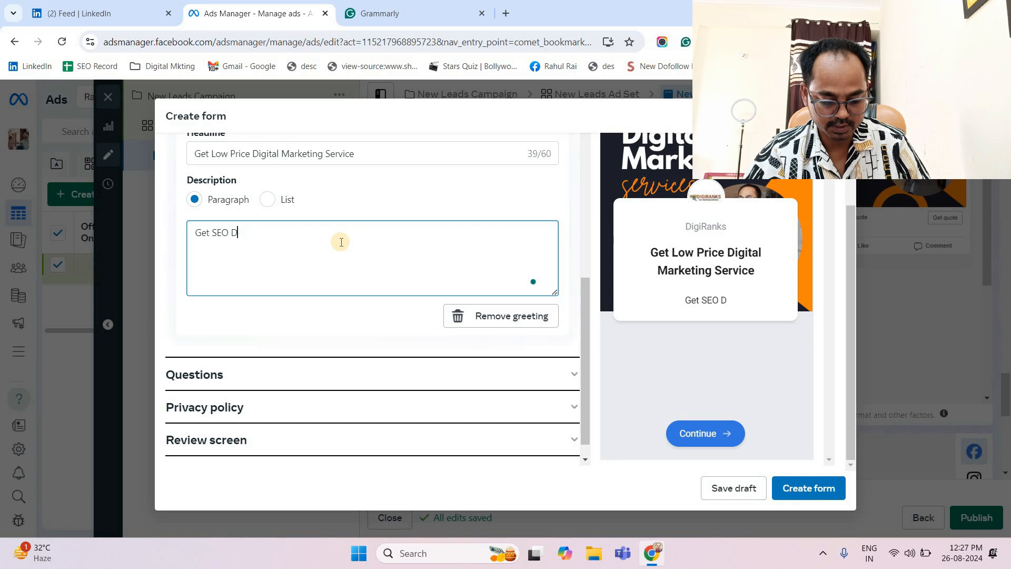
text(Service)
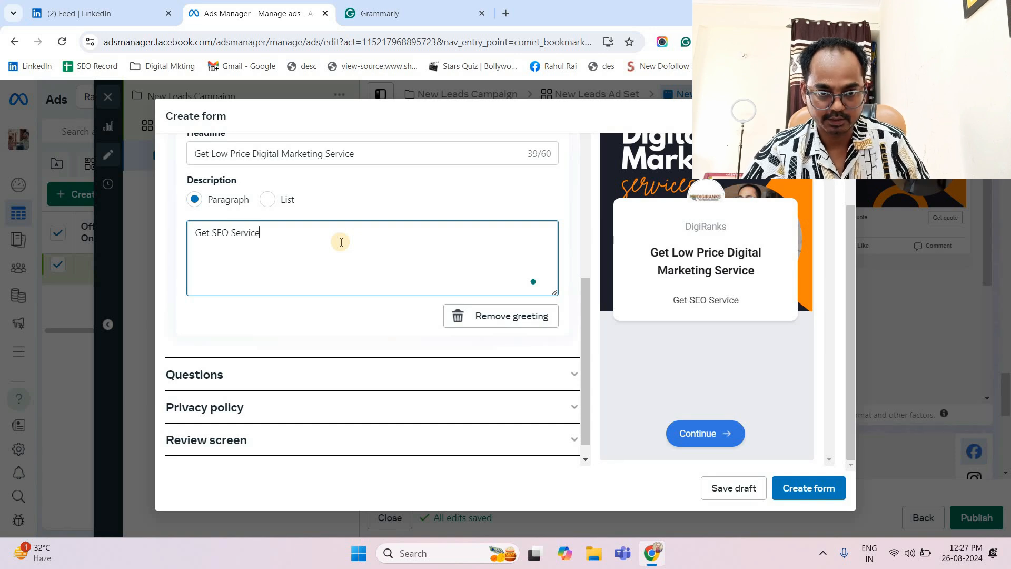
text(s Social )
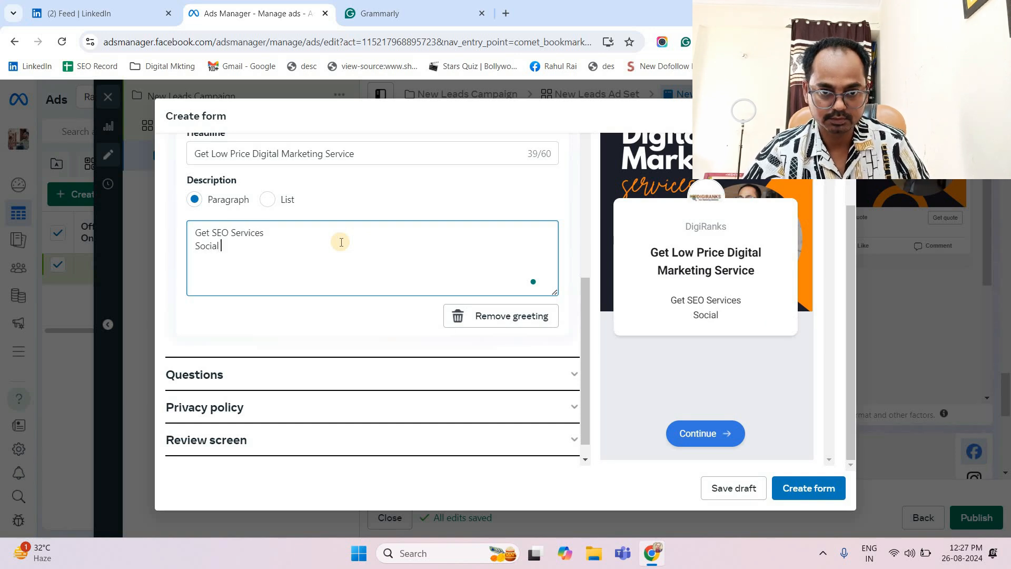
text(Media Emai)
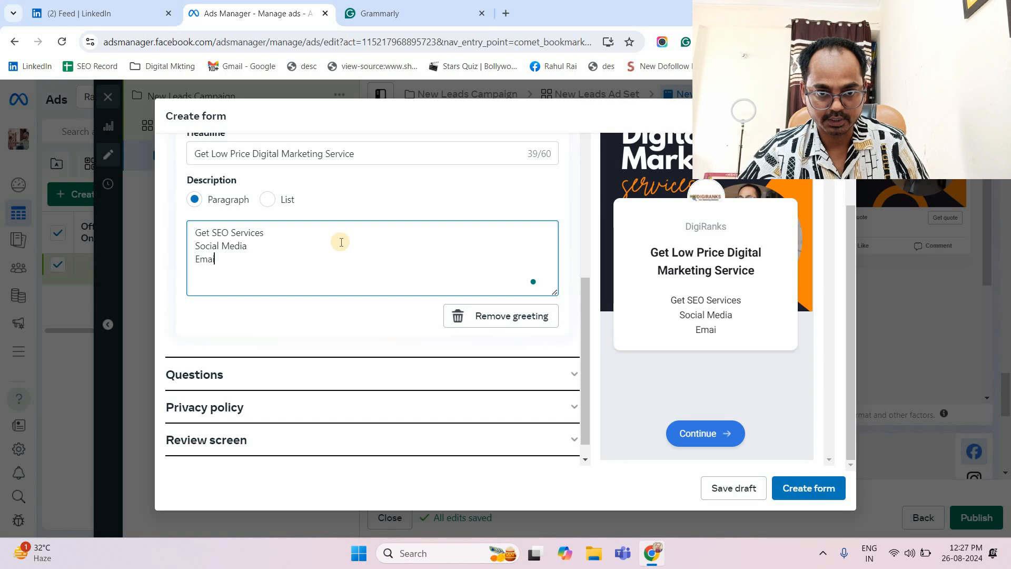
text(l AMrketing )
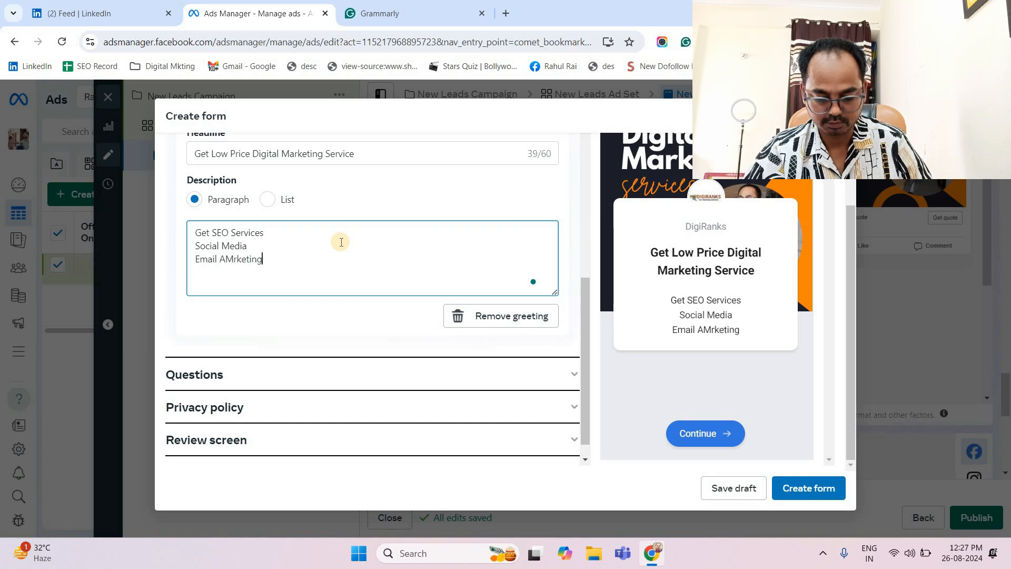
text(Google Ads)
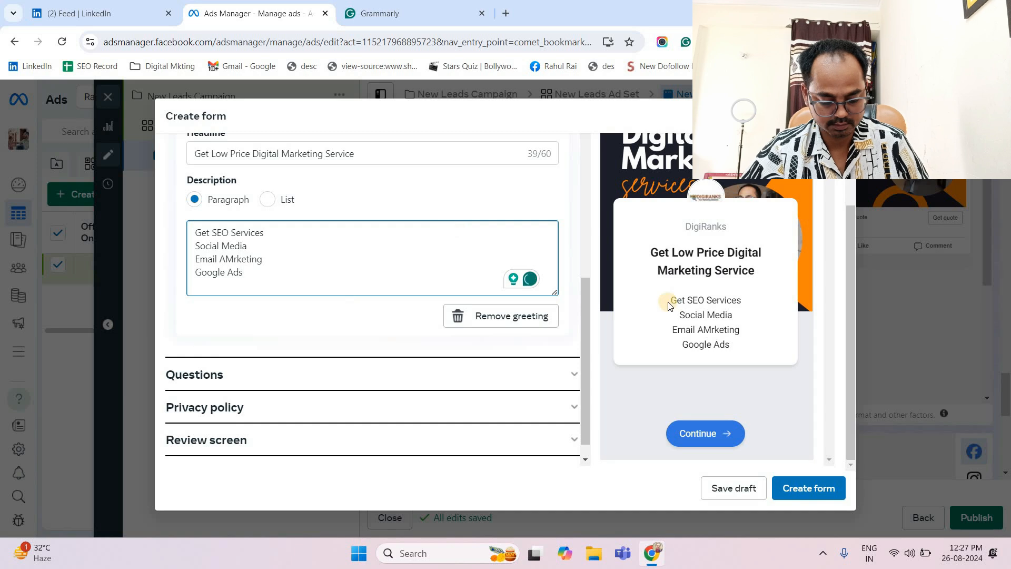
drag(289, 269, 195, 232)
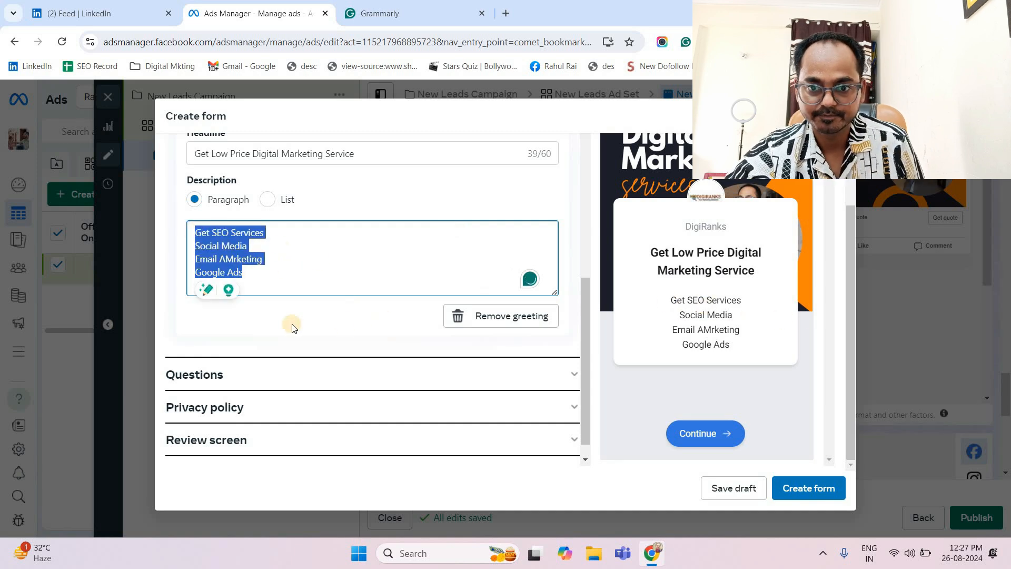
In the form's prefill questions, move the Full name field above Email.
scroll(287, 329, down, 1)
click(307, 349)
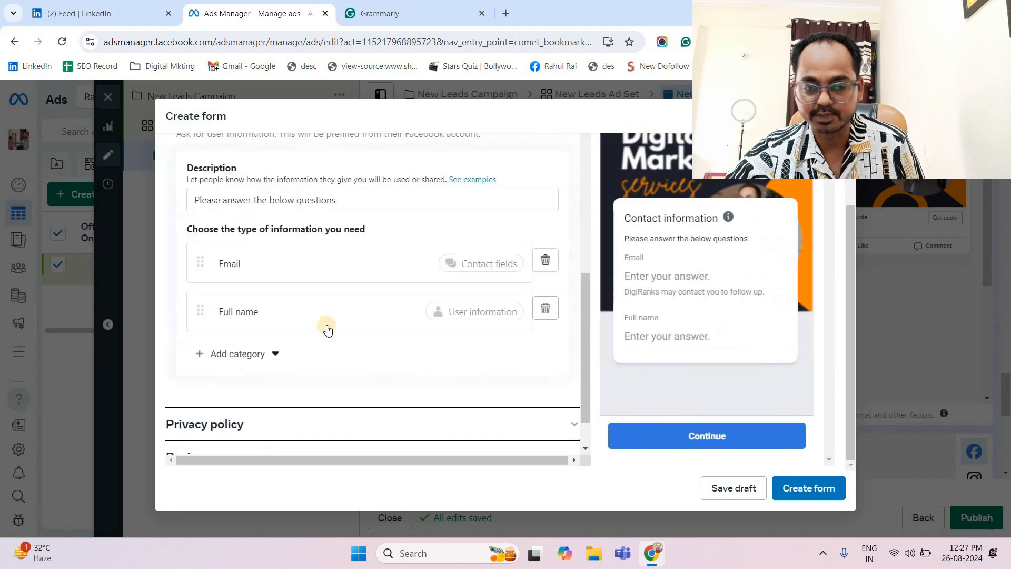
drag(201, 307, 199, 243)
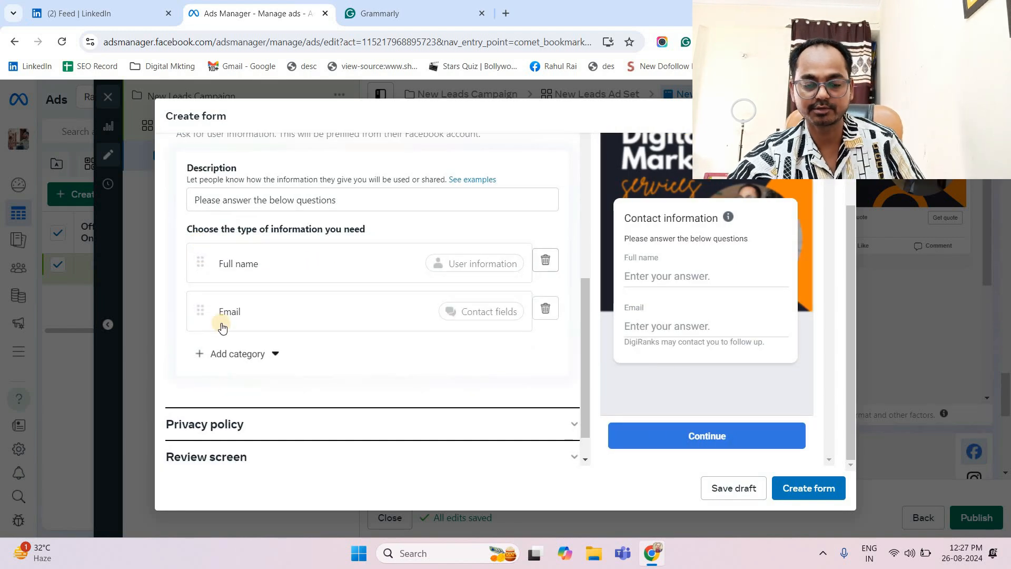
Add the Phone number and City contact fields to the prefill questions.
click(280, 357)
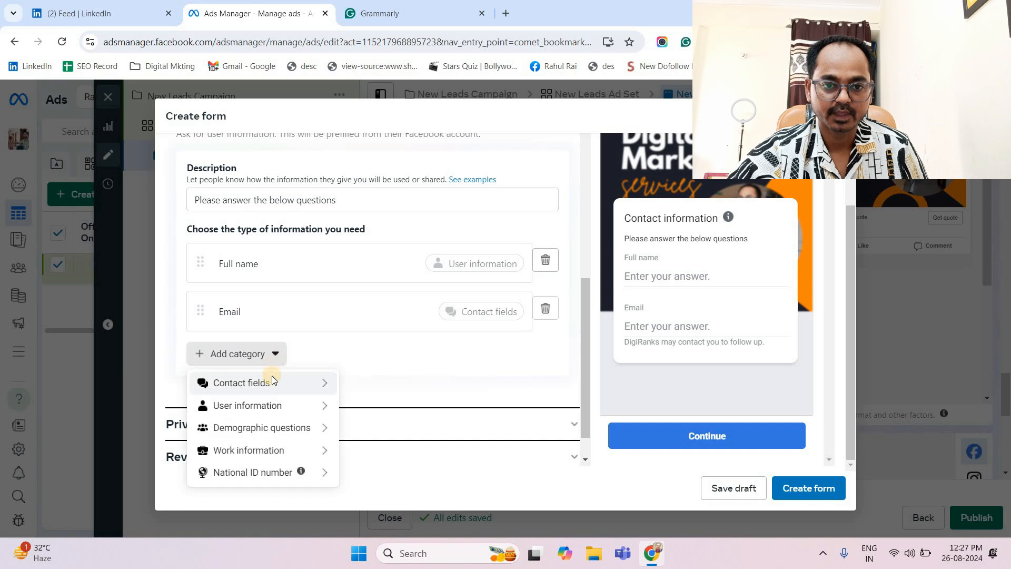
mouse_move(272, 379)
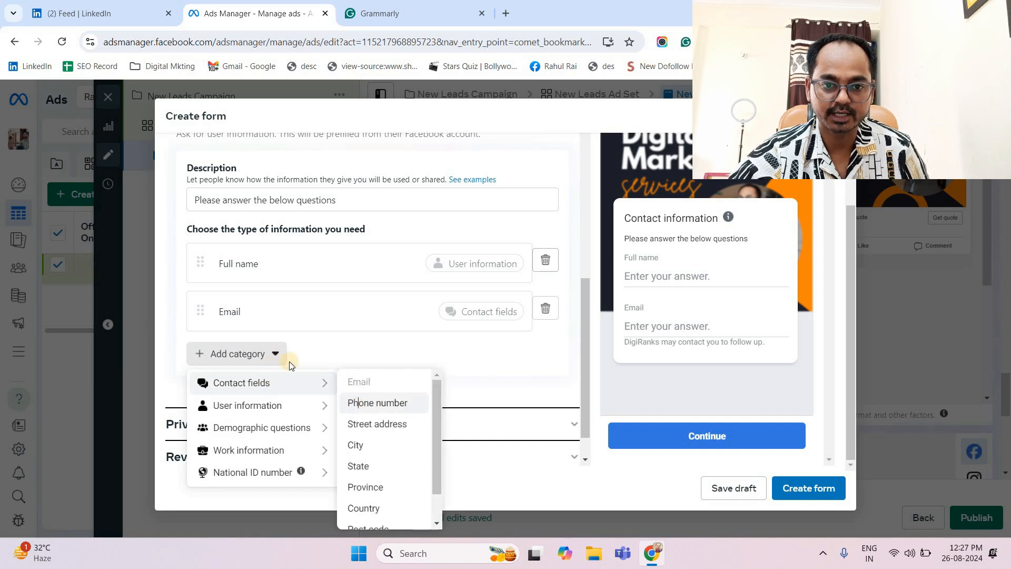
click(358, 402)
click(273, 401)
mouse_move(279, 440)
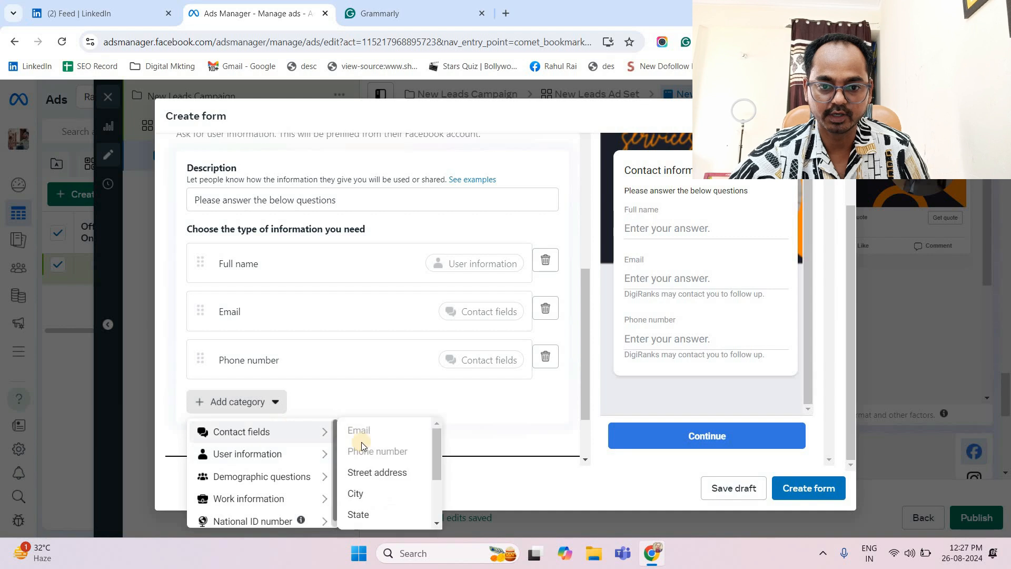
click(357, 493)
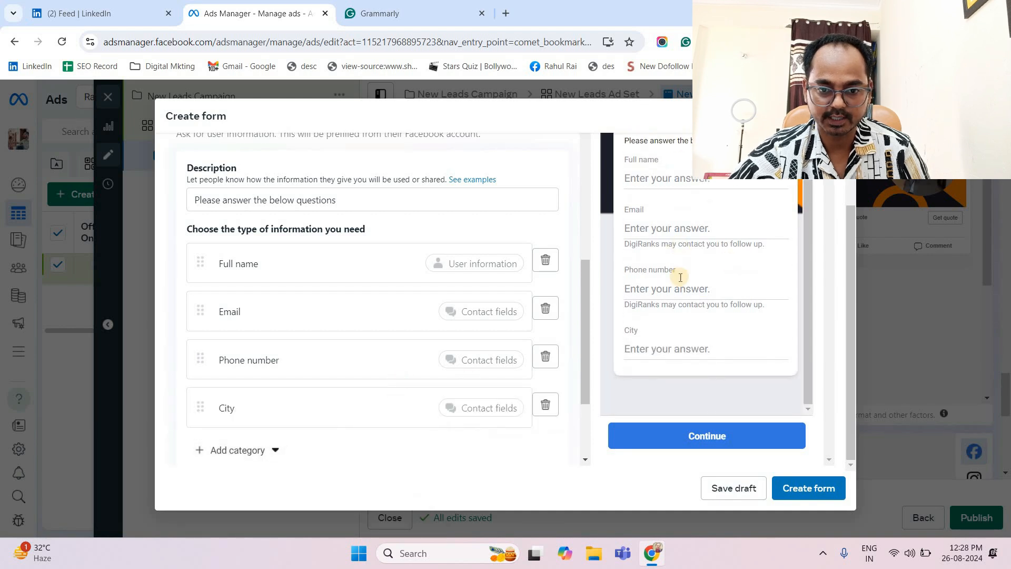
Check the contact information fields in the form preview and open the form's Privacy policy section.
scroll(681, 277, up, 2)
scroll(690, 286, up, 2)
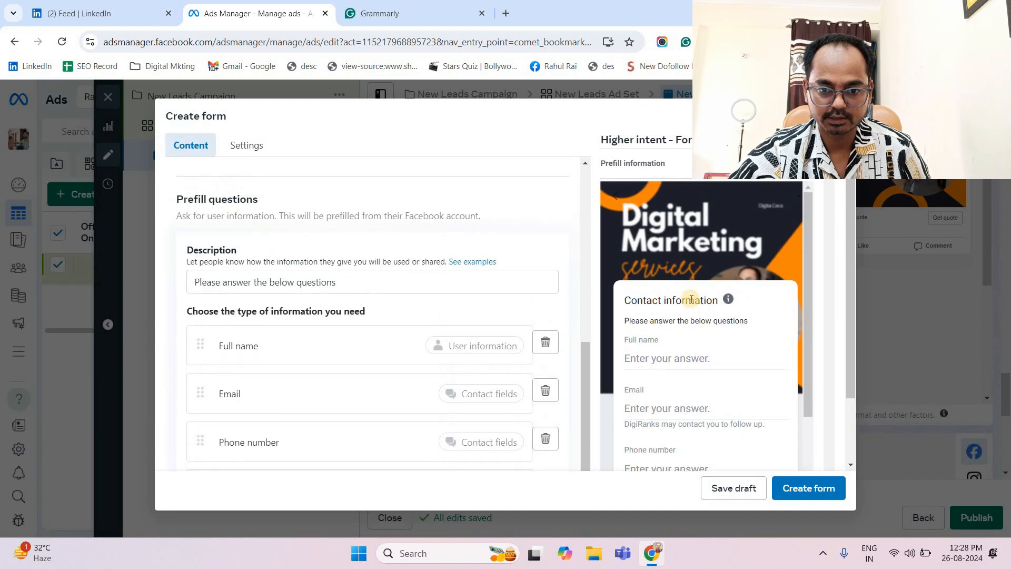
scroll(689, 303, down, 2)
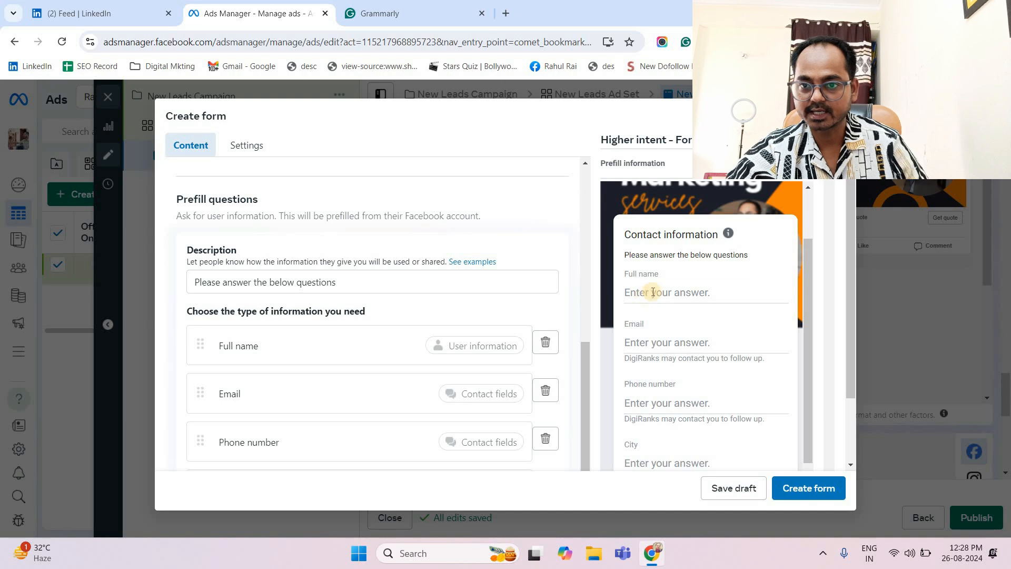
scroll(677, 339, down, 1)
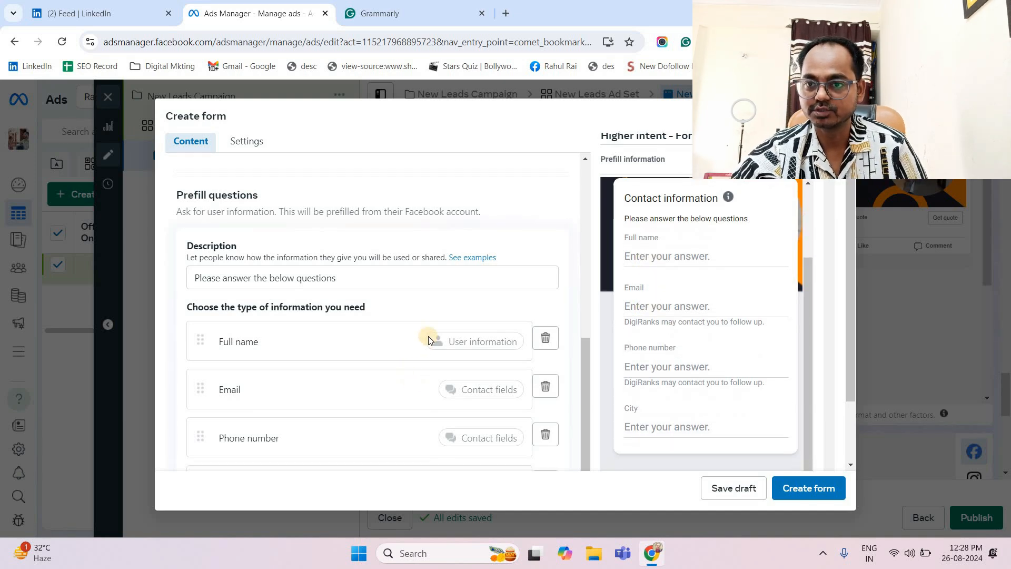
scroll(428, 331, down, 5)
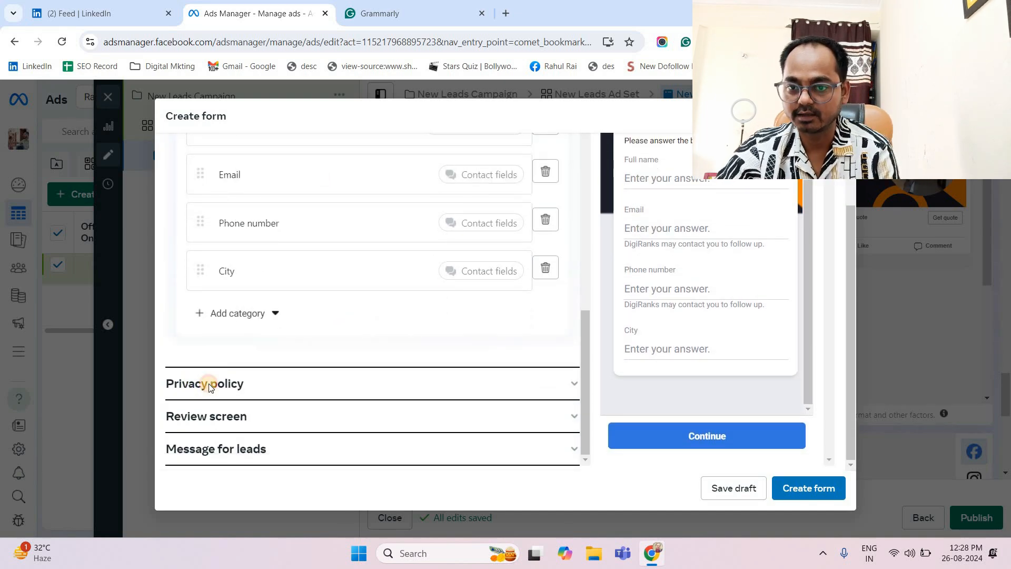
click(209, 383)
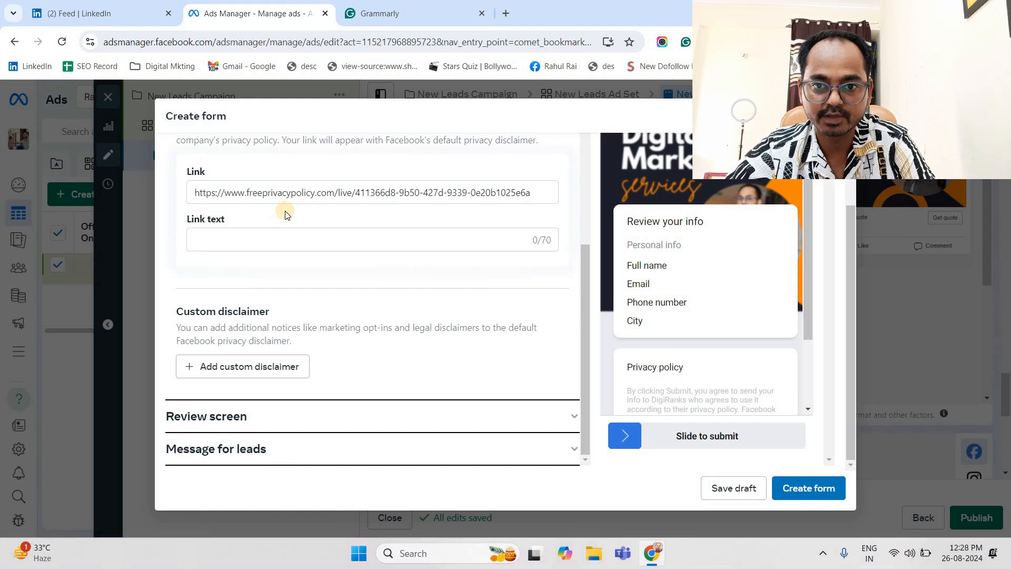
Open digiranks.com in a new browser tab and follow the Privacy Policy link in its footer.
click(506, 13)
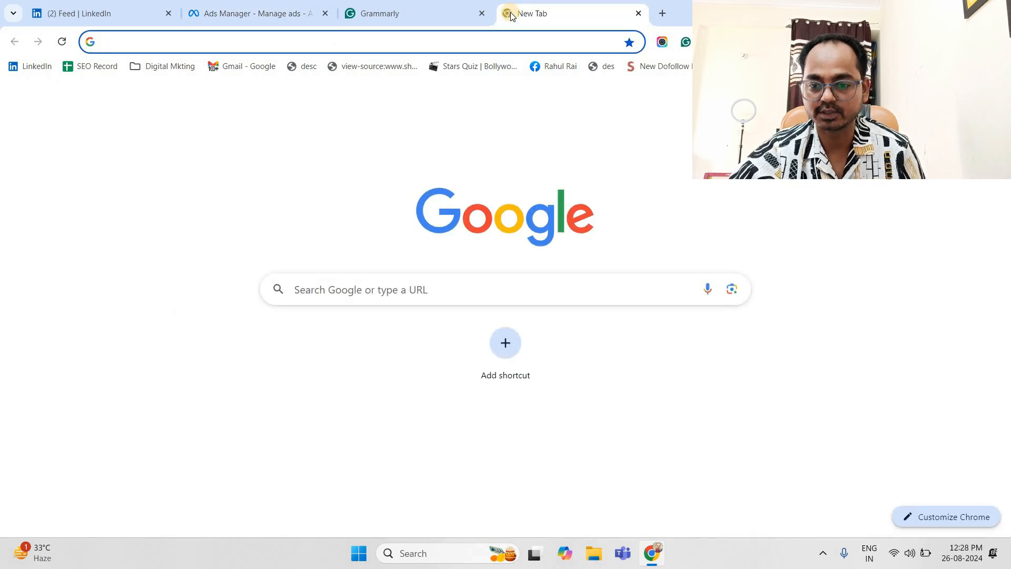
text(di)
key(Return)
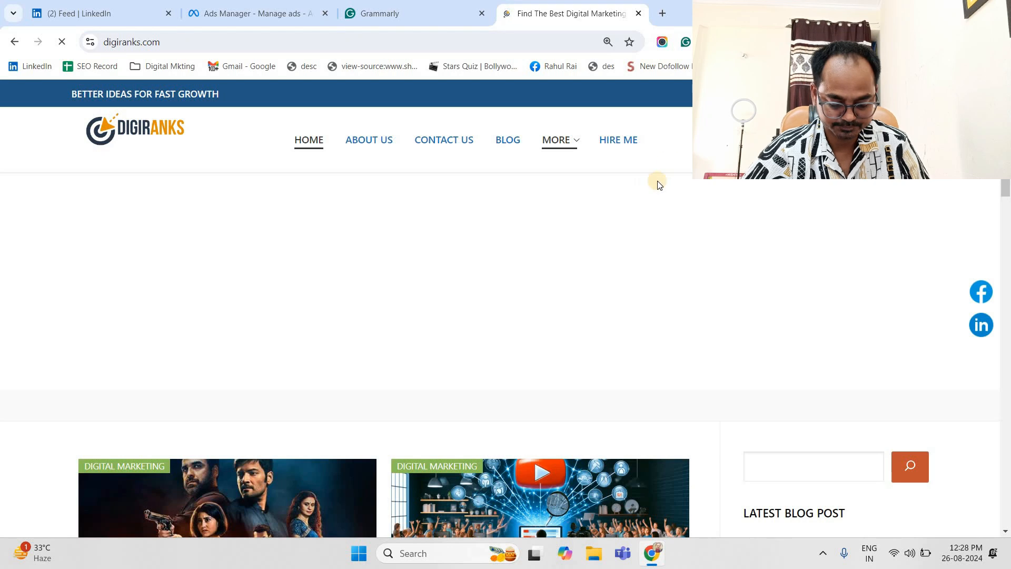
scroll(212, 523, down, 15)
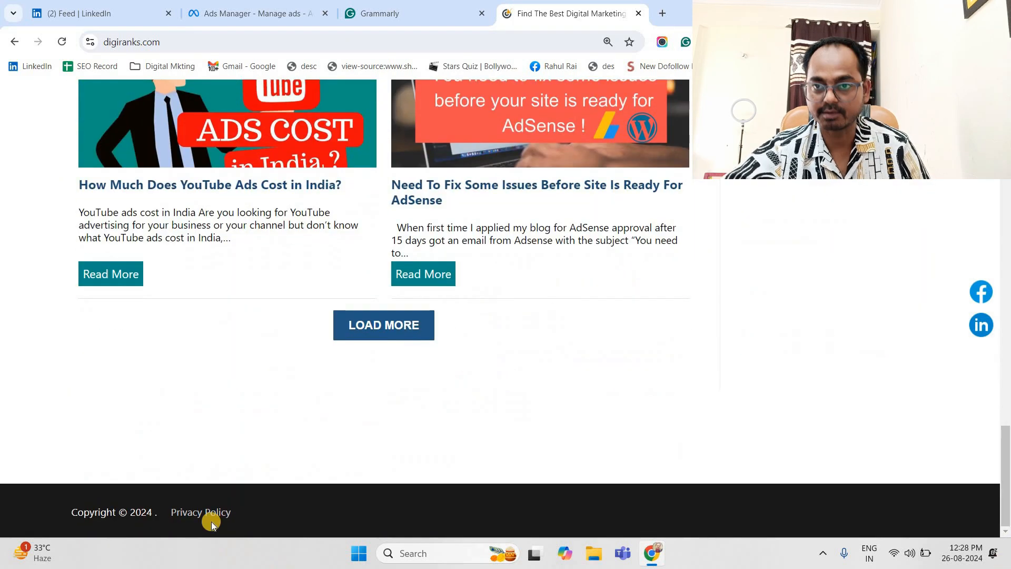
click(210, 515)
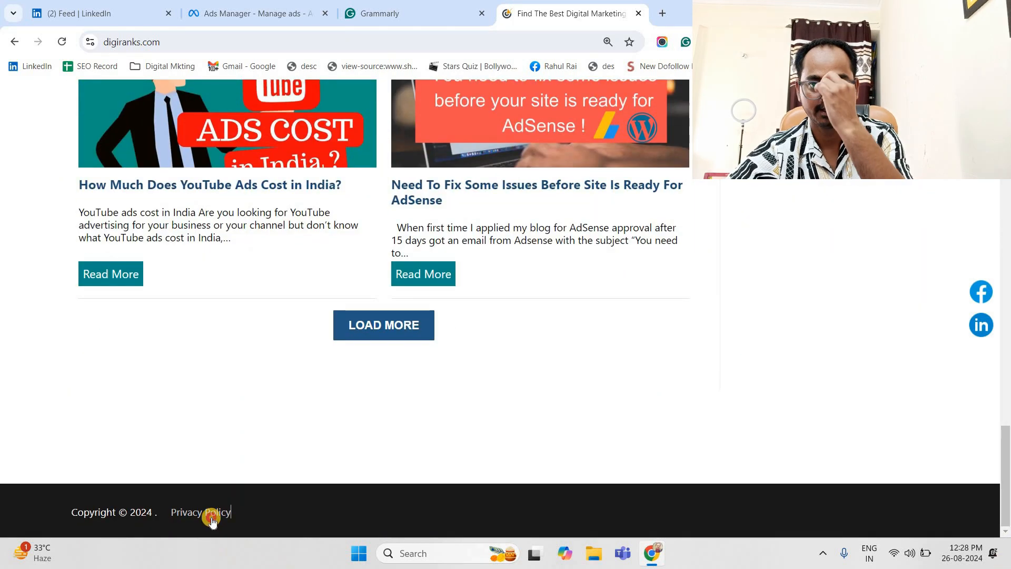
click(305, 42)
key(ctrl+c)
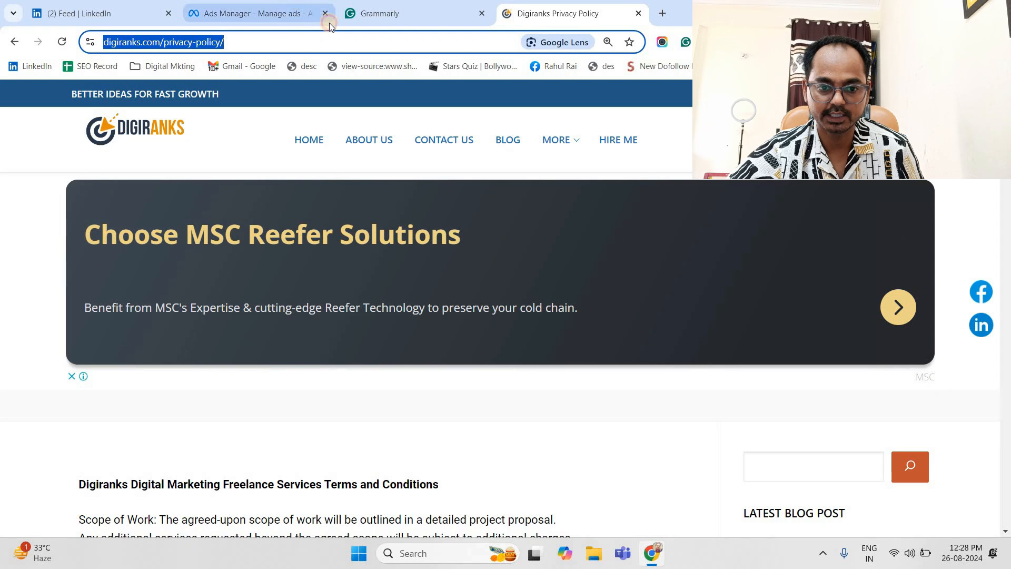
click(329, 21)
click(309, 191)
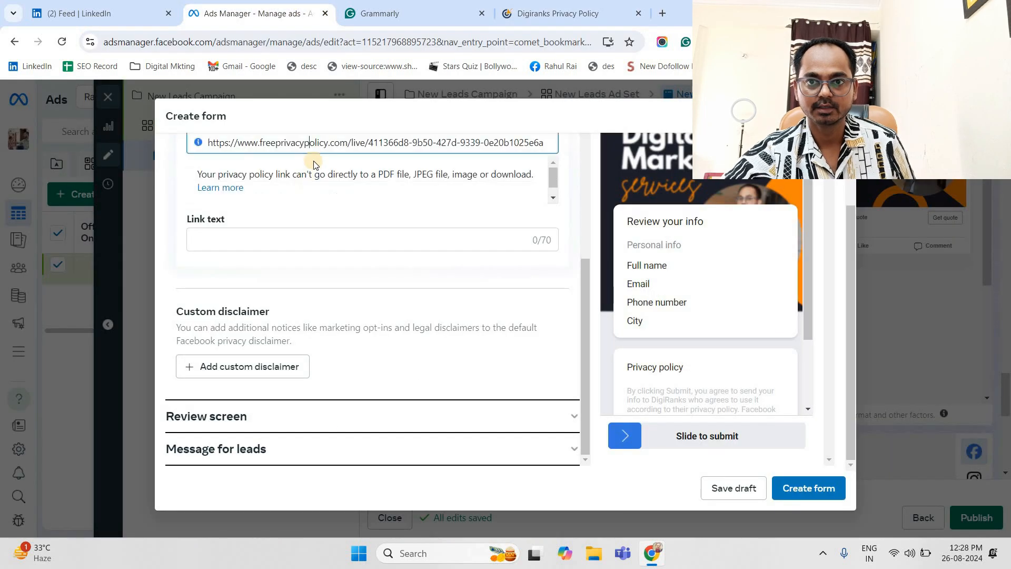
triple_click(314, 142)
key(ctrl+v)
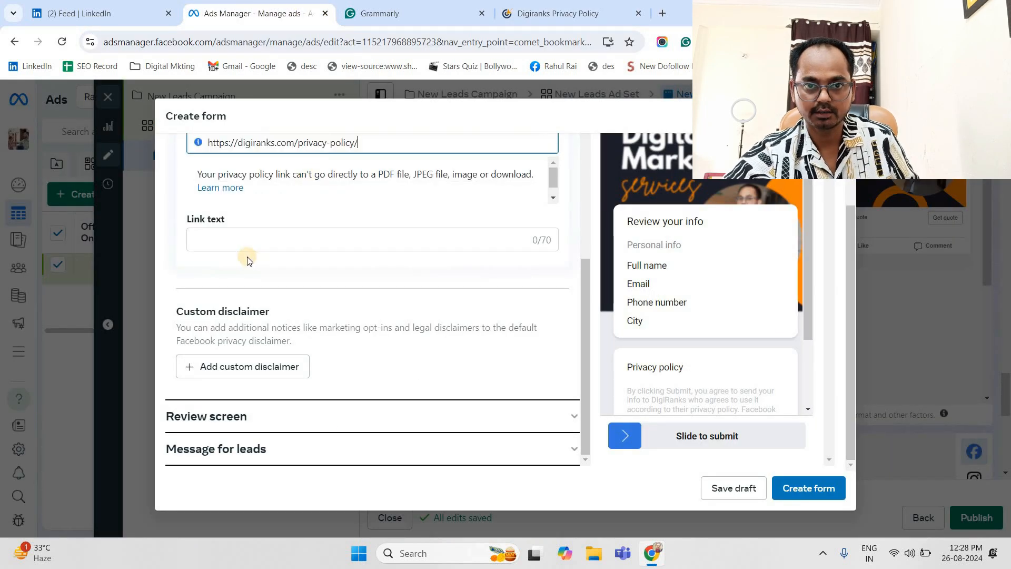
click(238, 237)
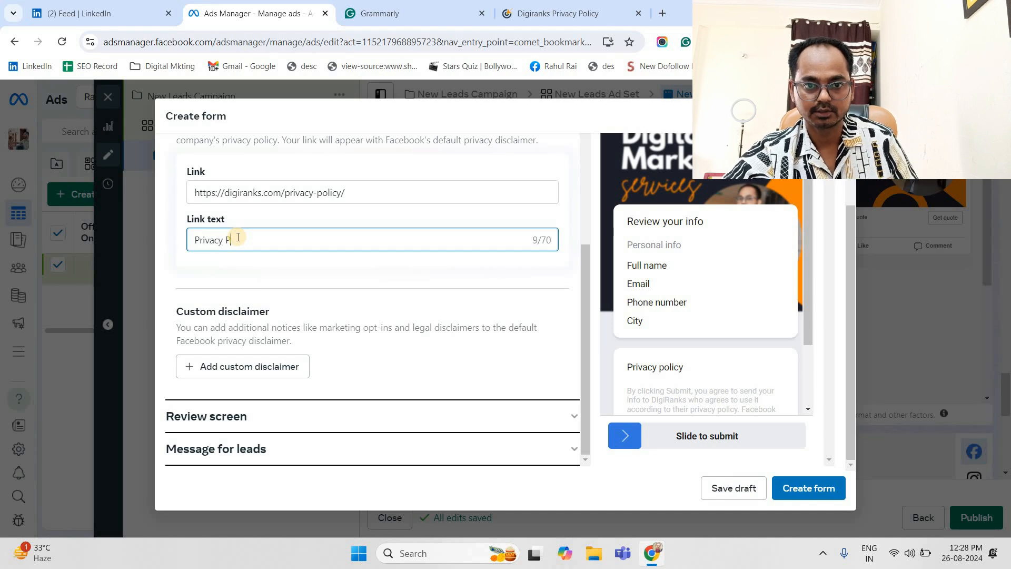
click(317, 274)
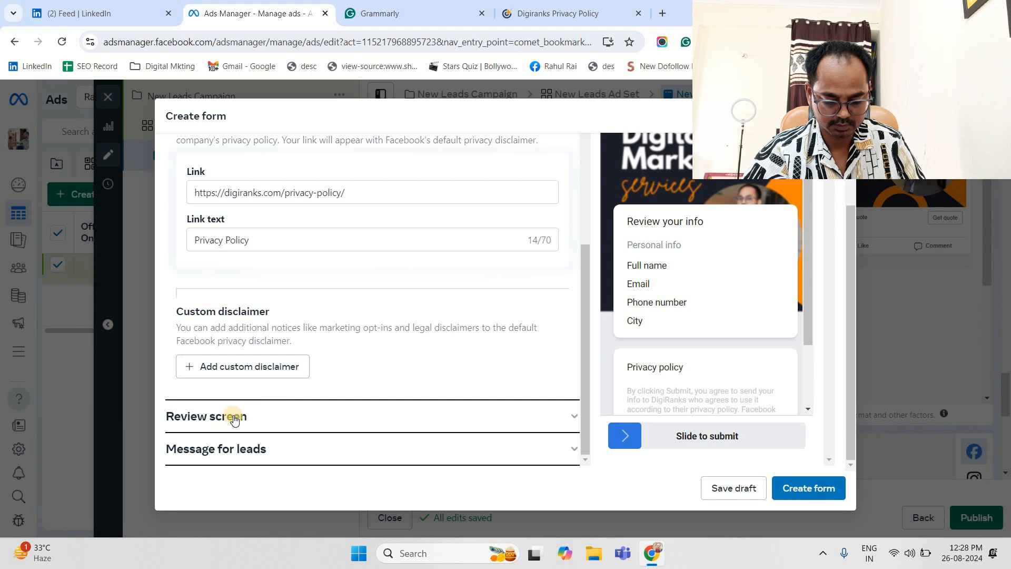
Examine the form's Review screen section, the Questions section and their previews, including the personal info fields and privacy policy notice.
click(263, 421)
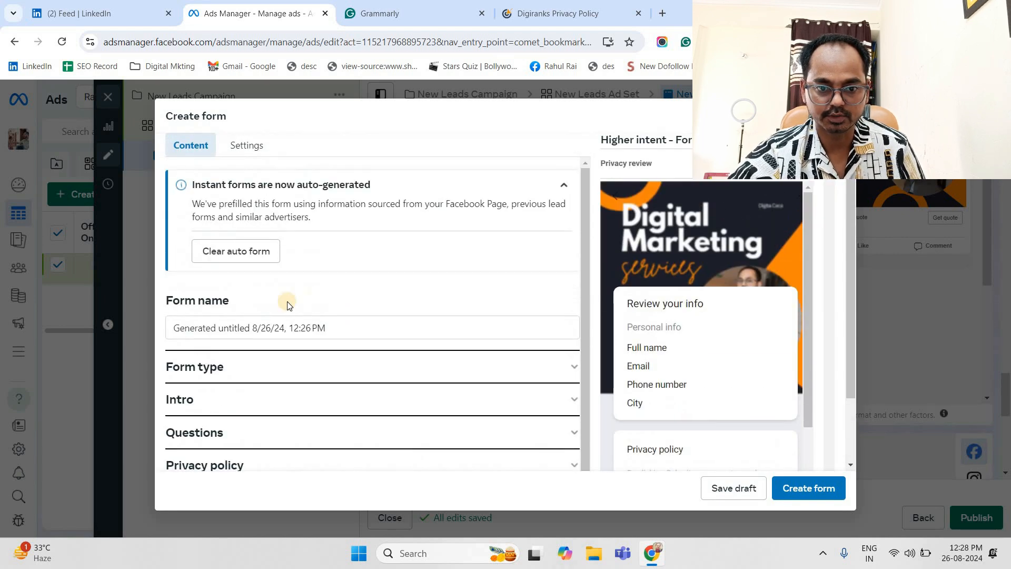
scroll(263, 316, down, 3)
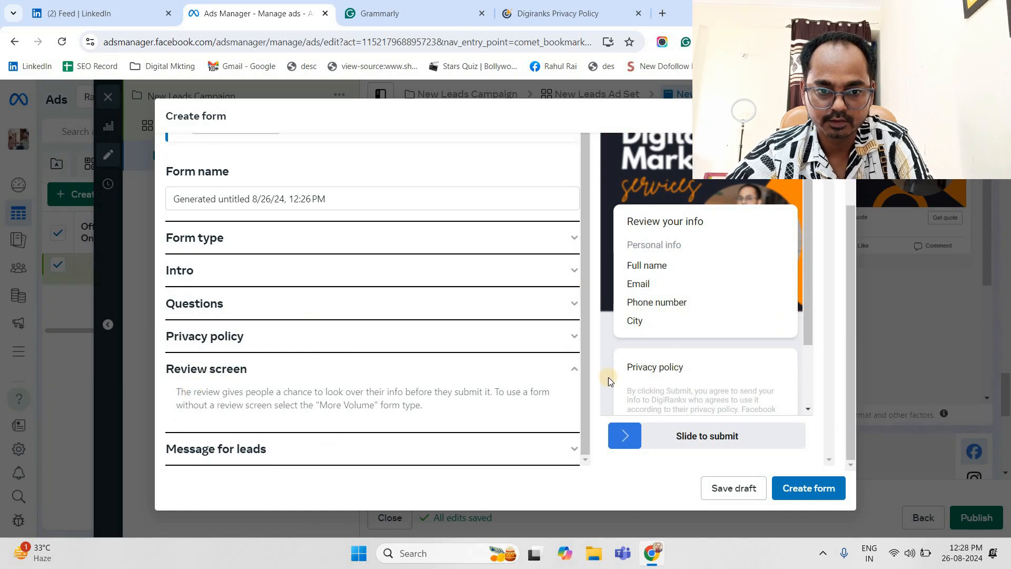
click(213, 305)
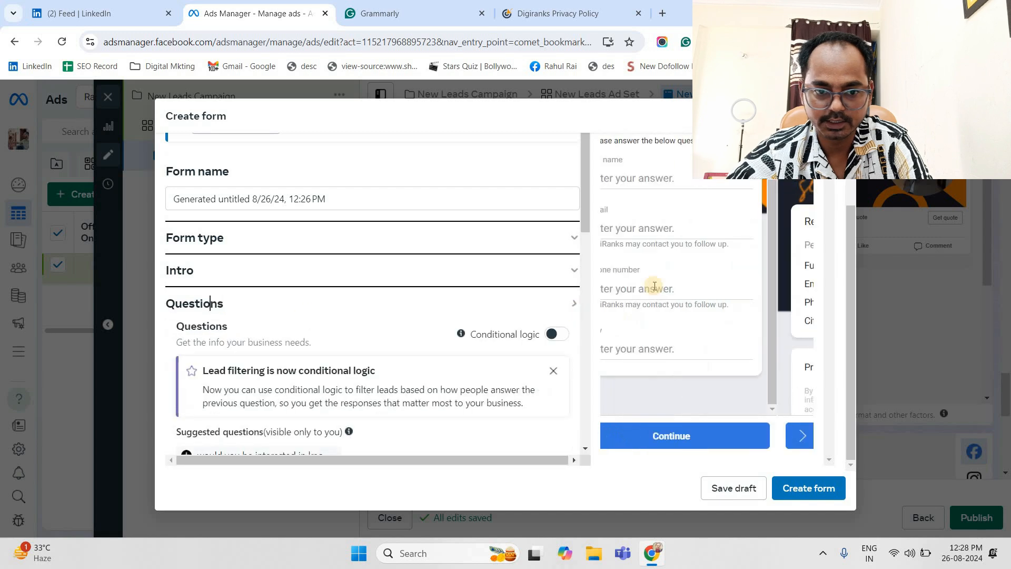
scroll(315, 363, down, 2)
scroll(315, 363, down, 8)
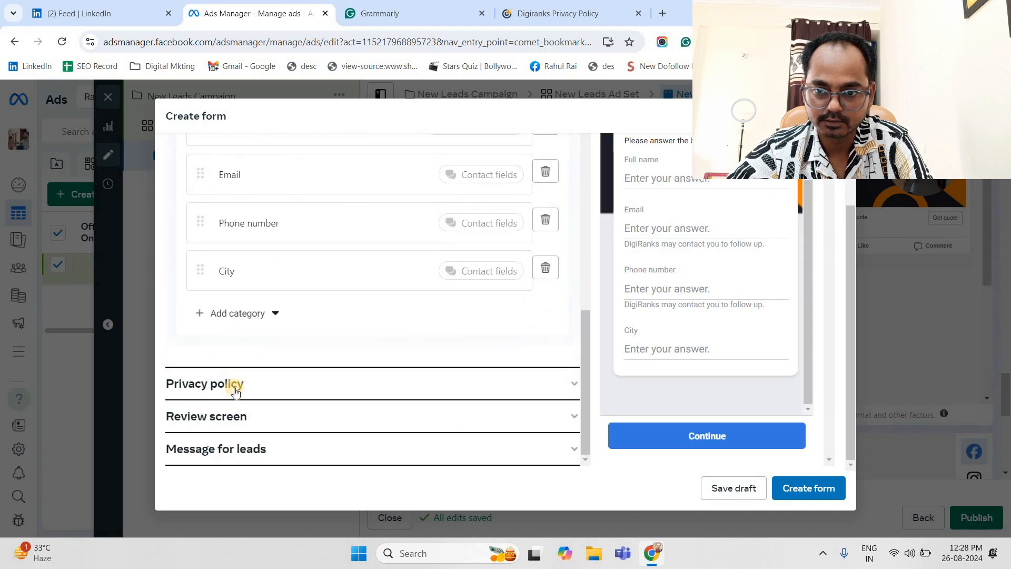
click(251, 423)
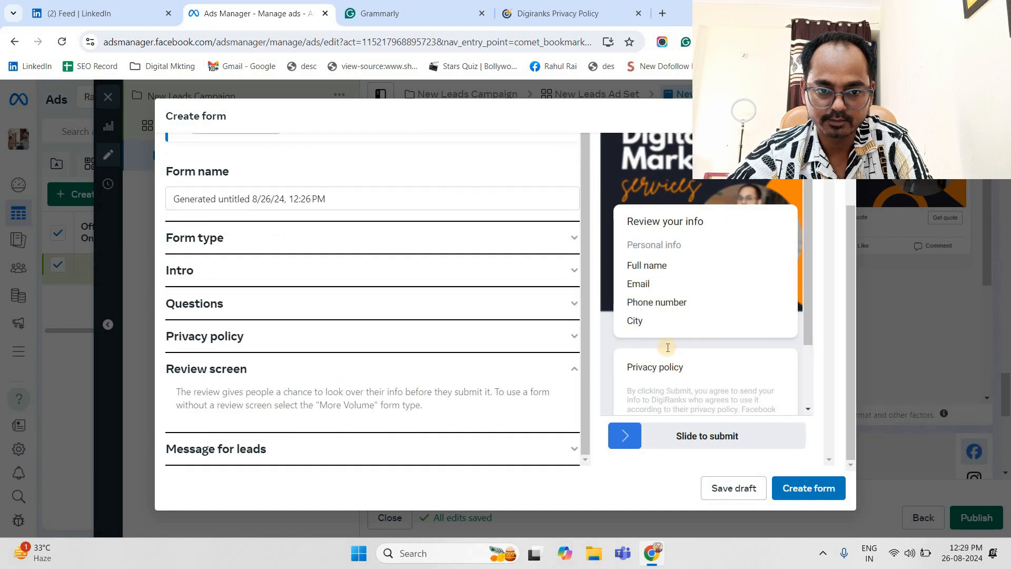
scroll(671, 350, down, 2)
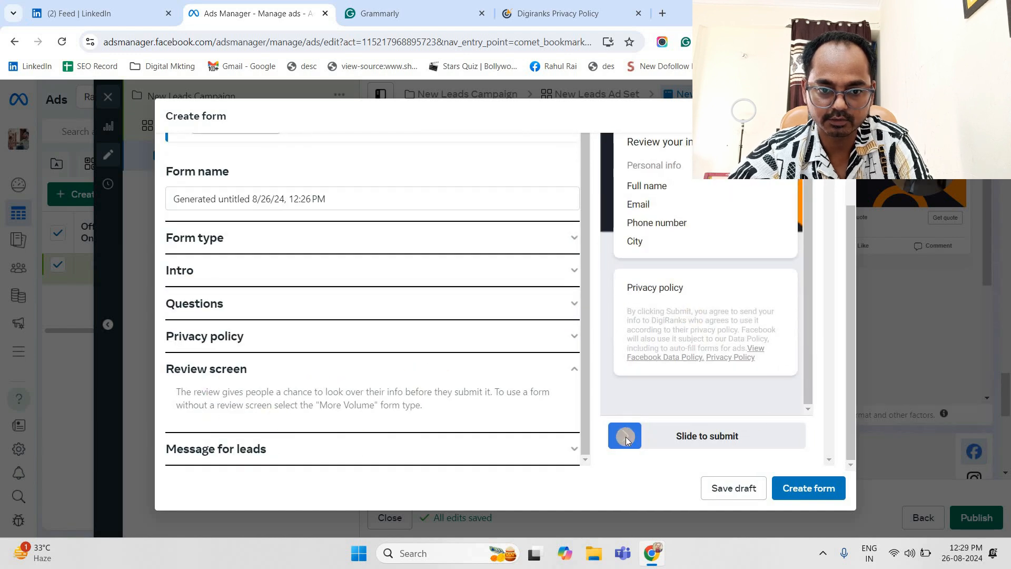
click(232, 456)
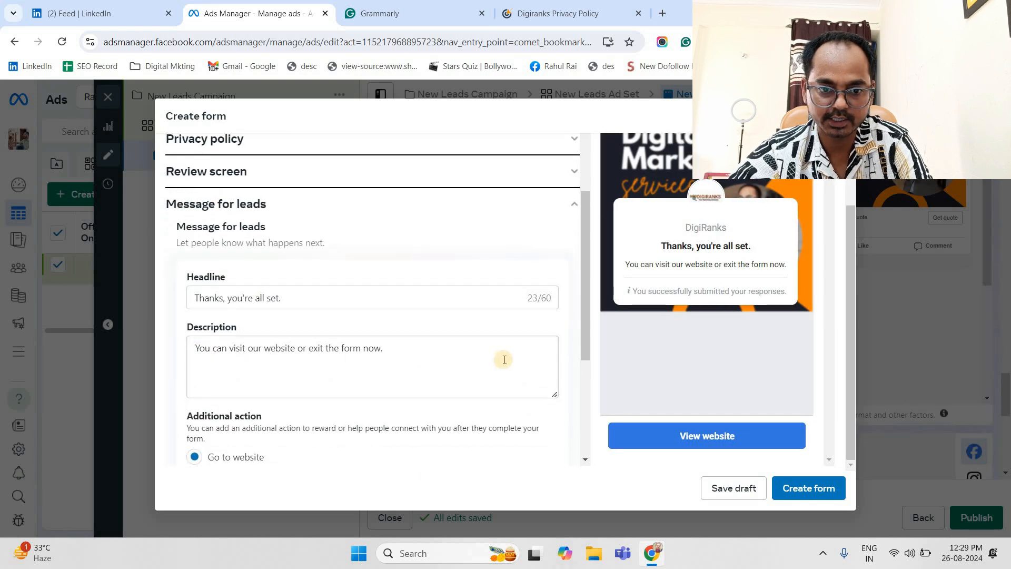
scroll(447, 339, down, 4)
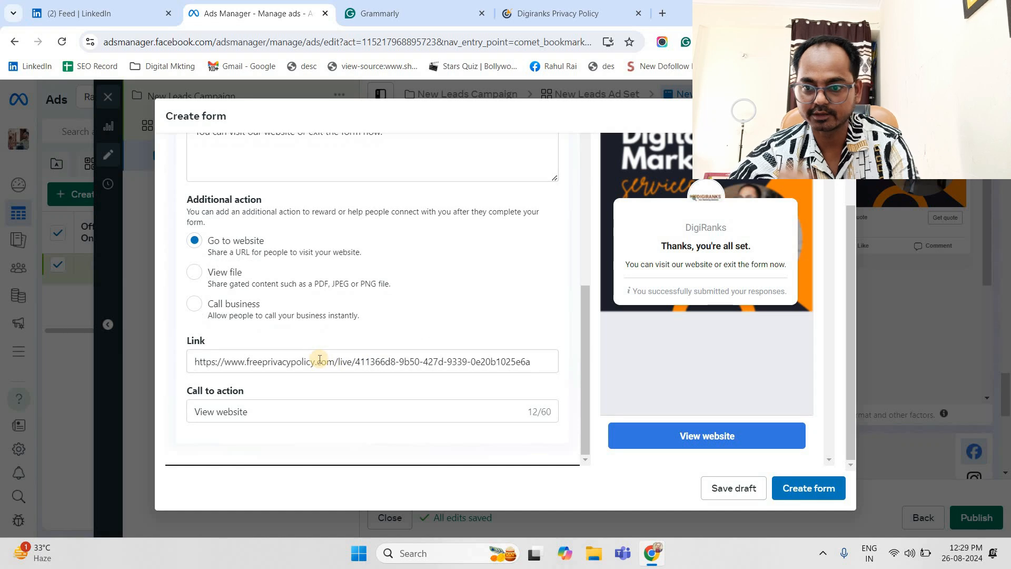
triple_click(319, 359)
key(BackSpace)
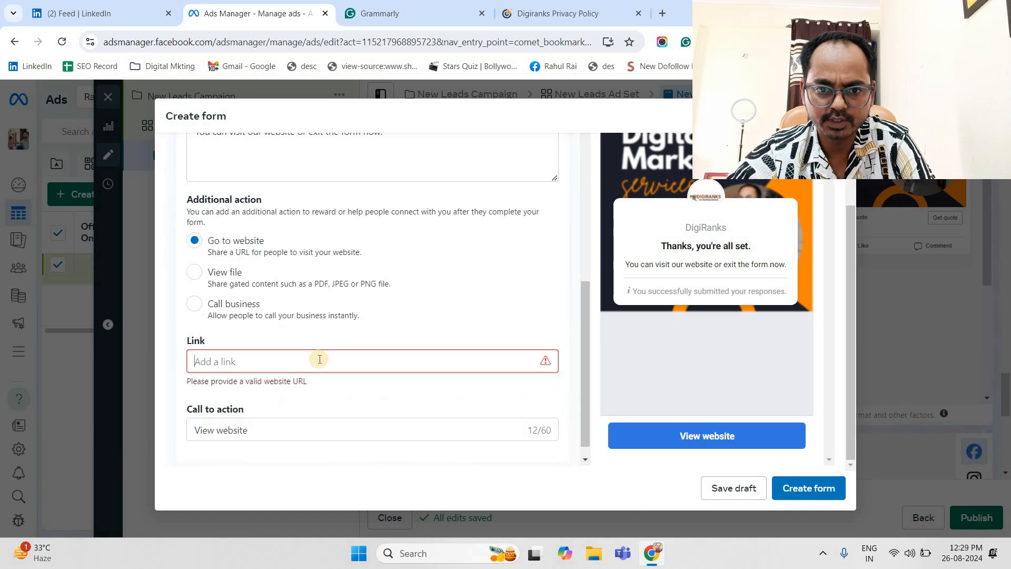
click(565, 4)
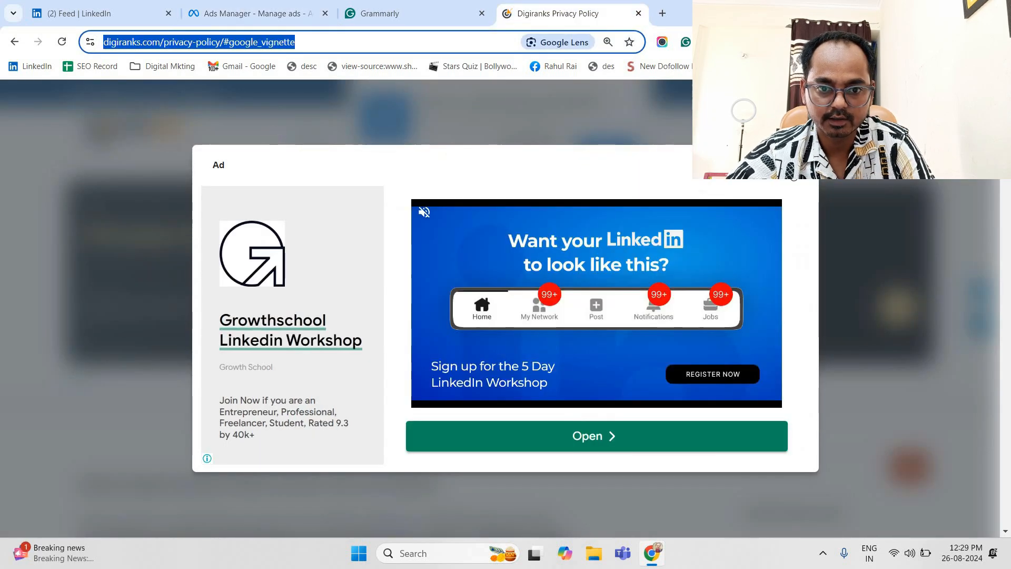
click(797, 178)
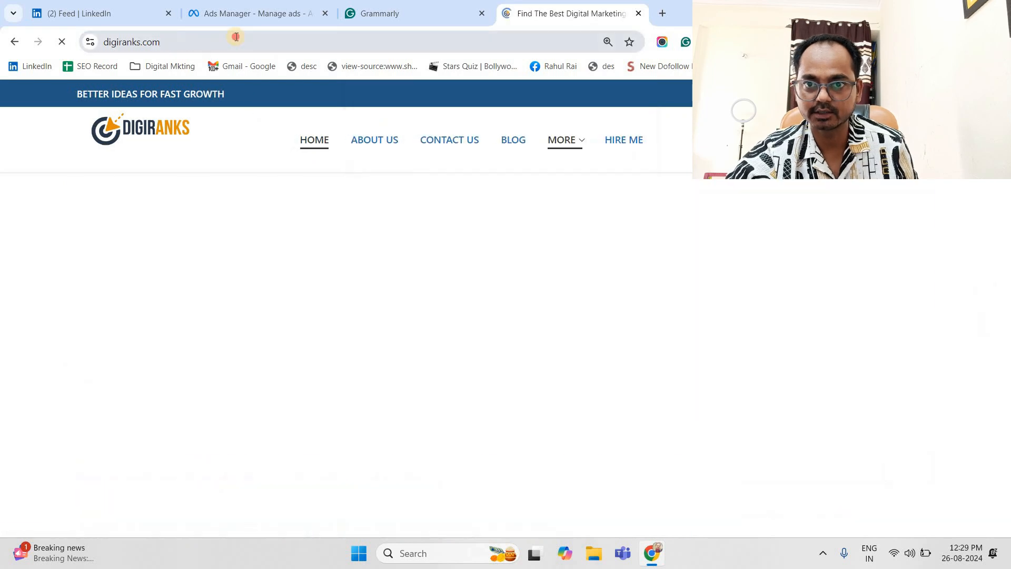
click(235, 41)
key(ctrl+c)
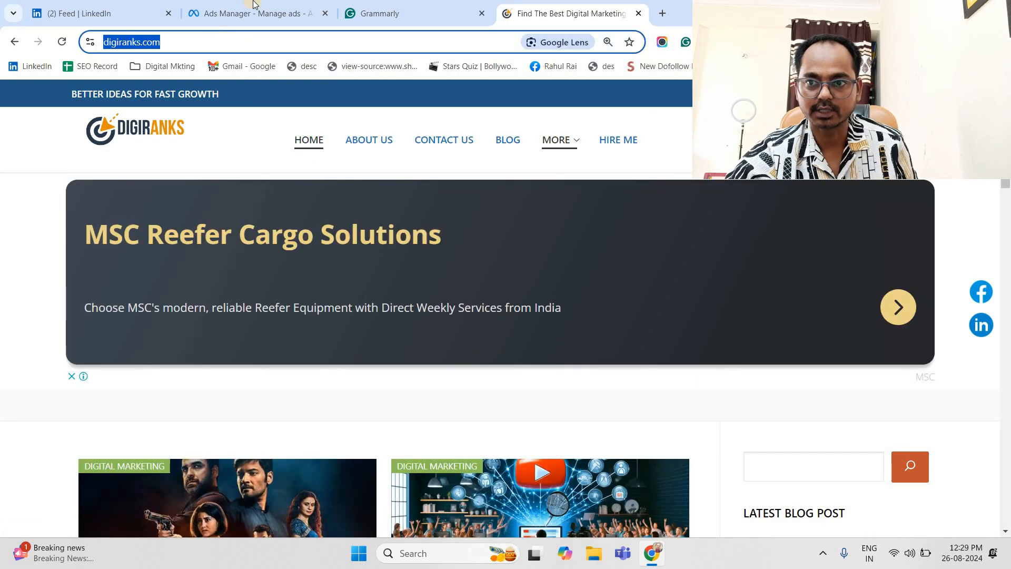
click(252, 6)
click(289, 356)
key(ctrl+v)
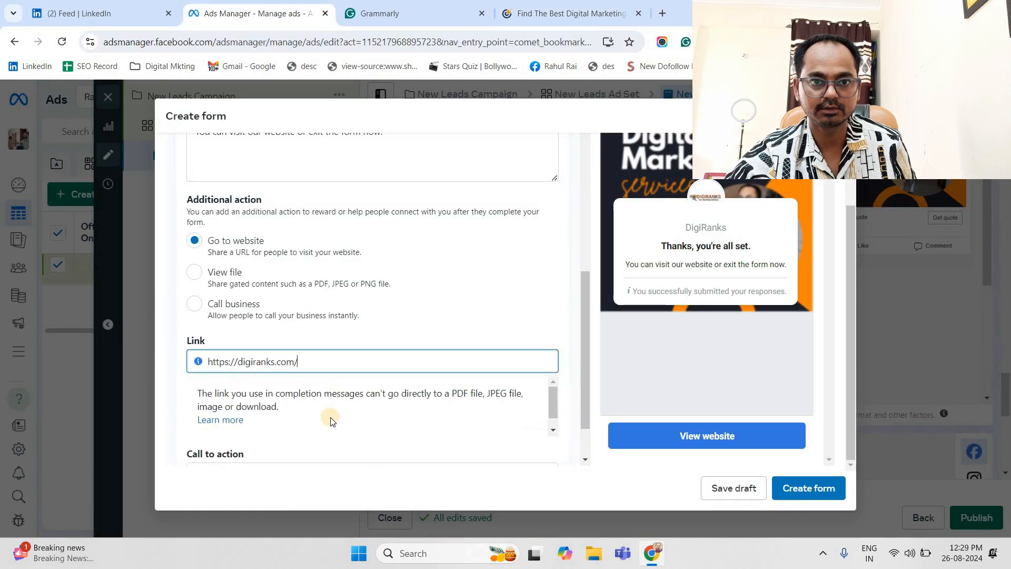
click(333, 416)
Change the call to action text of the message for leads to "Visit website".
scroll(305, 407, down, 2)
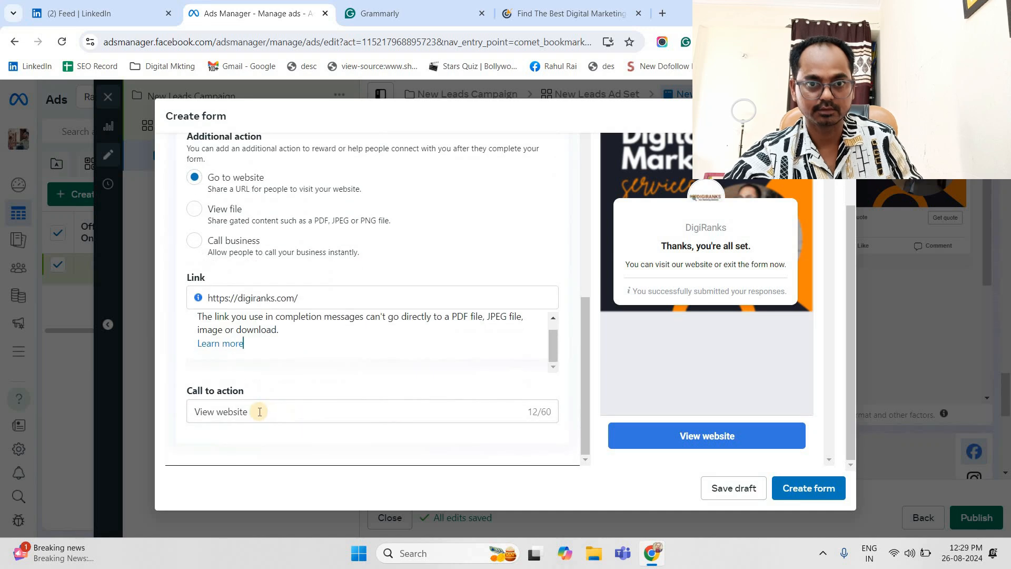
click(221, 411)
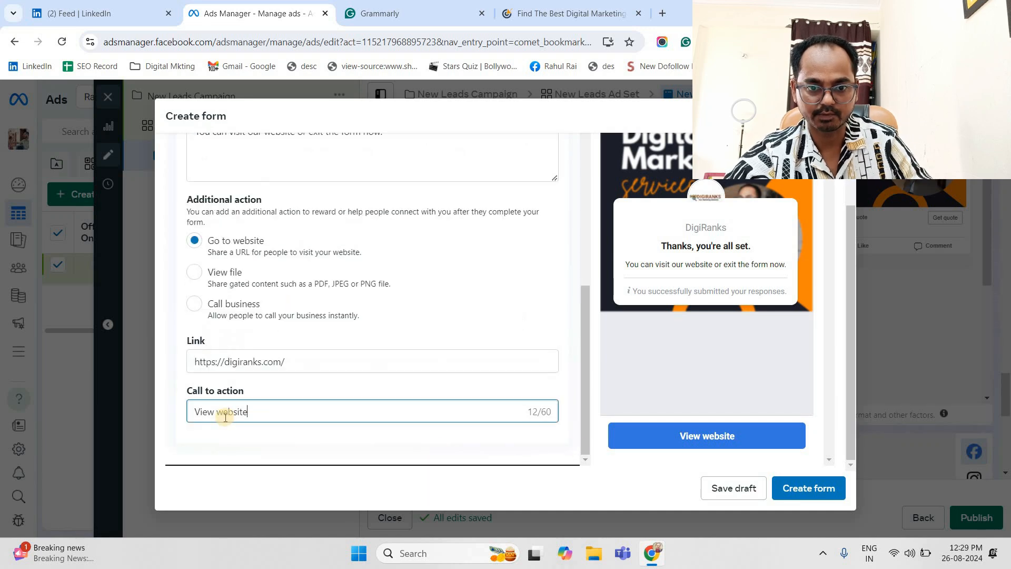
double_click(200, 411)
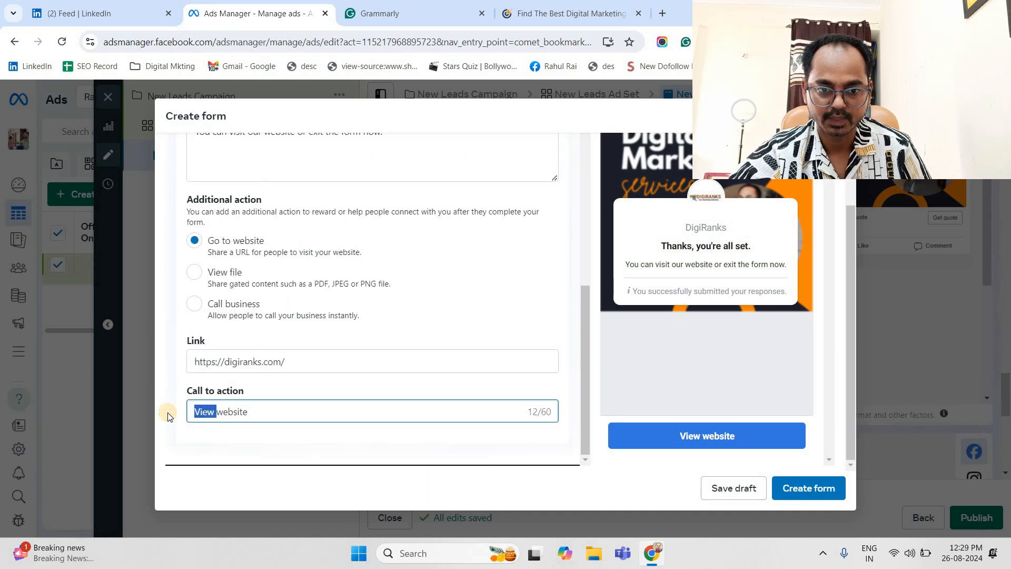
text(Visit)
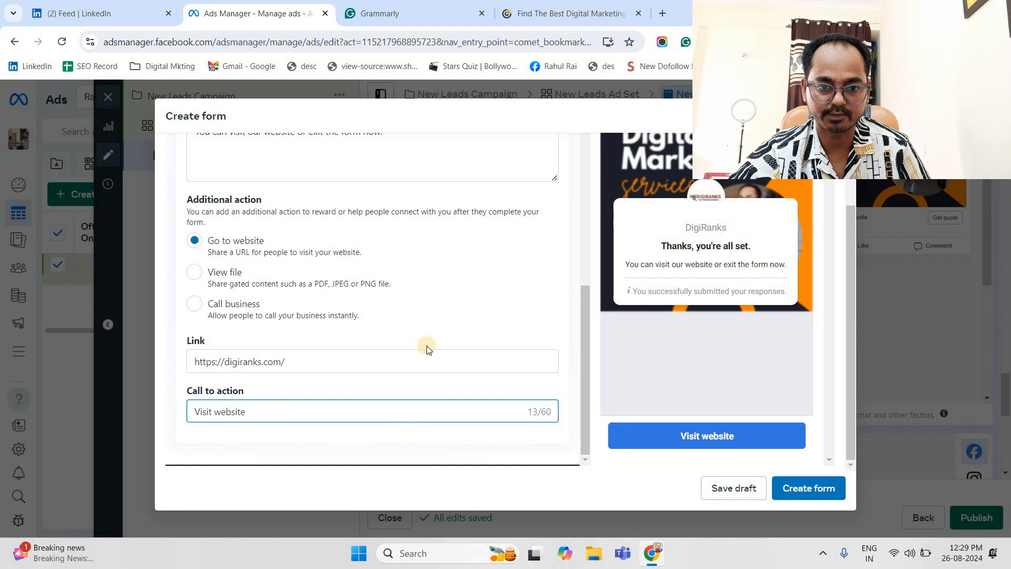
Examine the intro and contact questions pages in the form preview.
scroll(432, 350, up, 6)
scroll(763, 359, up, 2)
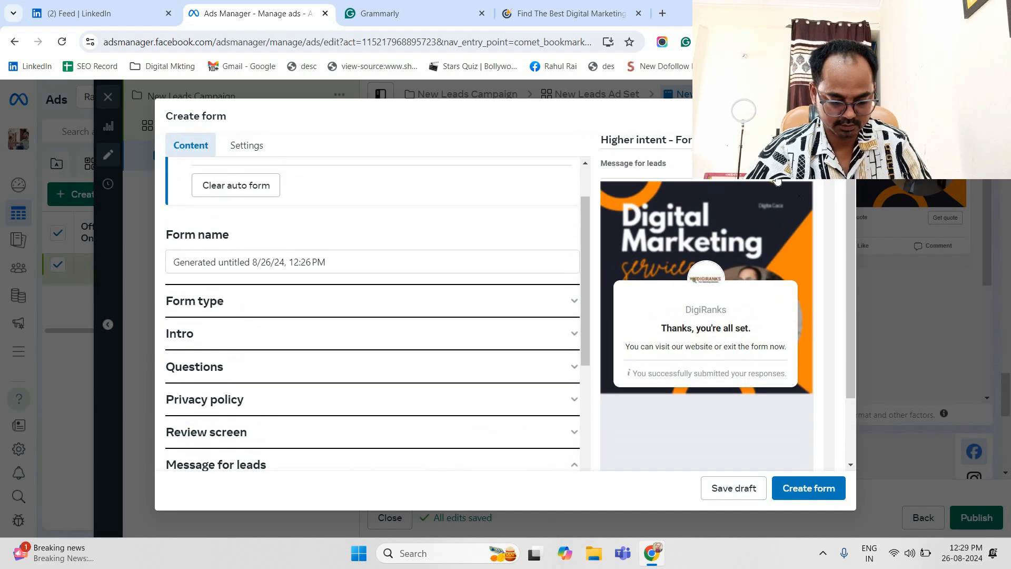
scroll(726, 348, up, 5)
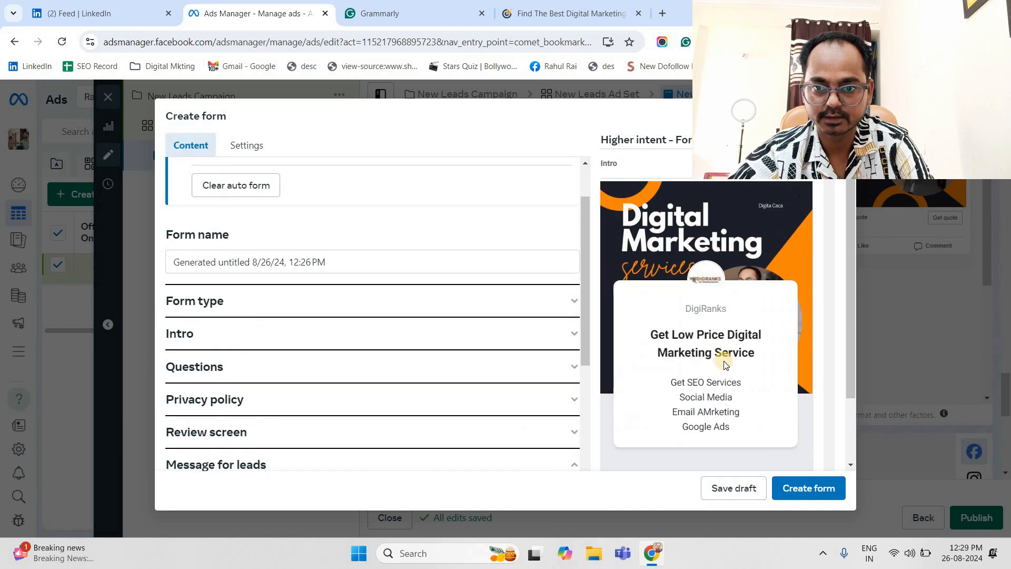
scroll(720, 327, down, 2)
scroll(719, 342, up, 2)
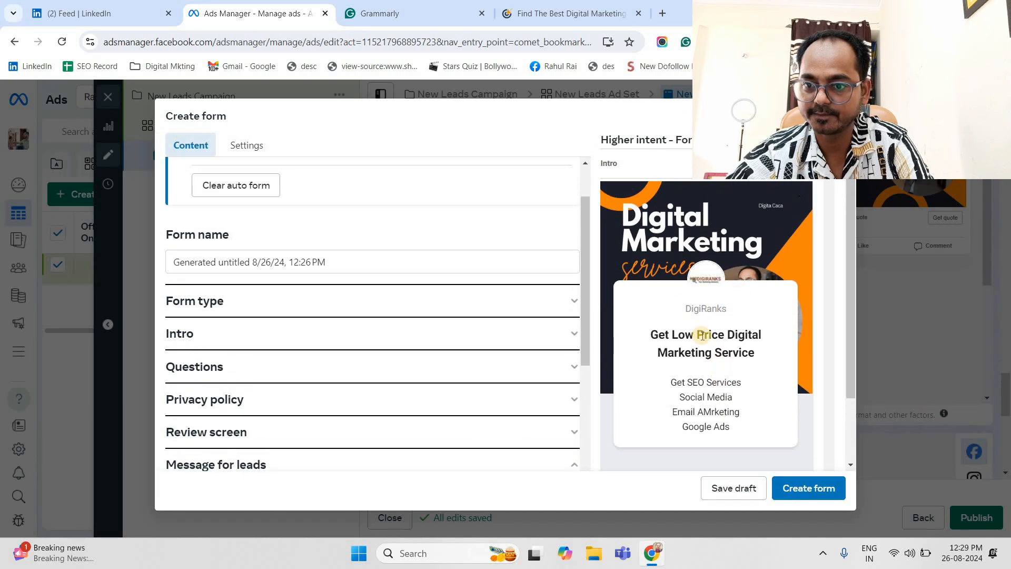
scroll(703, 322, down, 2)
scroll(785, 181, up, 2)
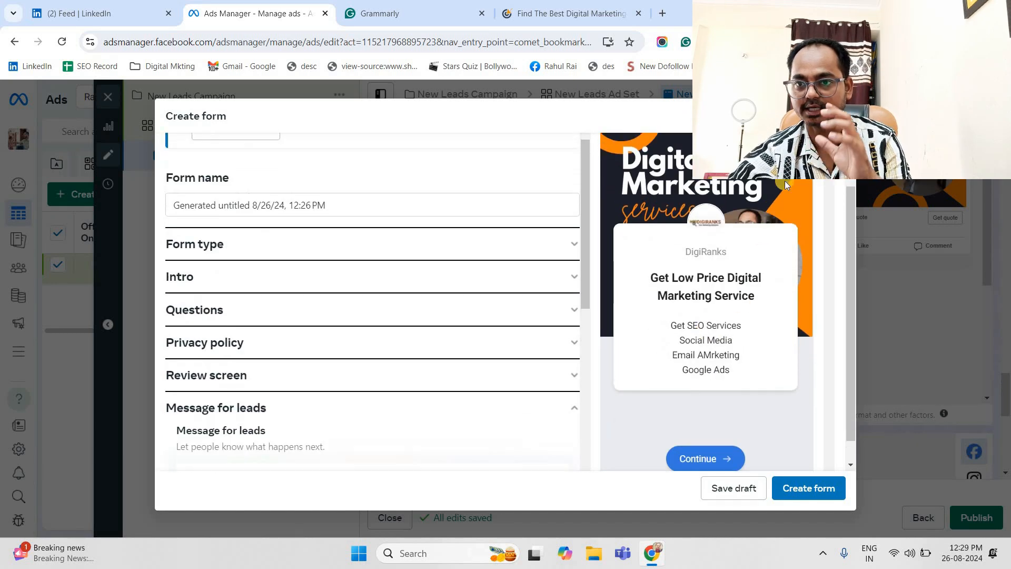
click(804, 163)
scroll(684, 214, down, 2)
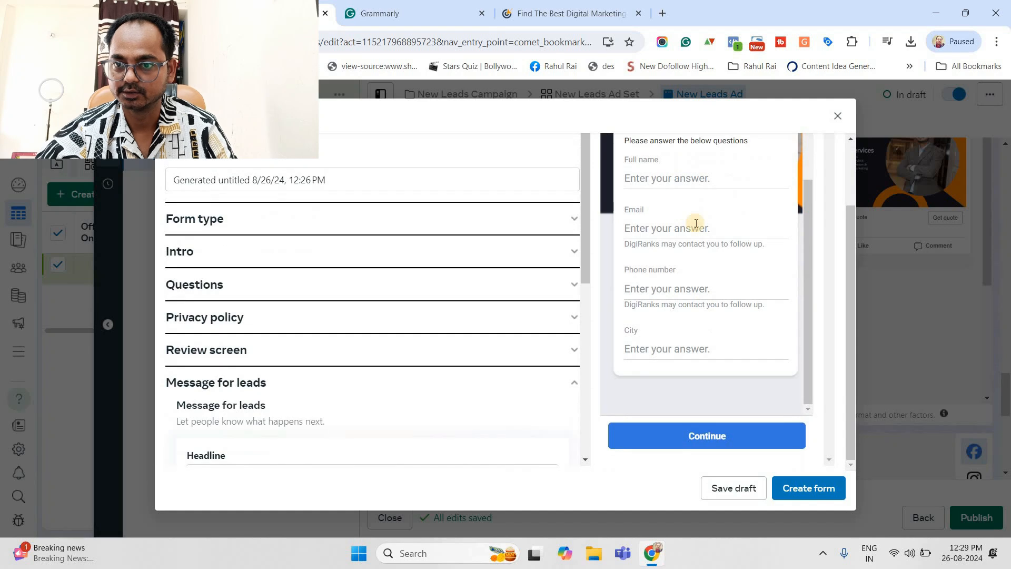
scroll(747, 223, up, 1)
scroll(801, 175, up, 2)
Examine the privacy review and message for leads pages in the form preview.
click(799, 163)
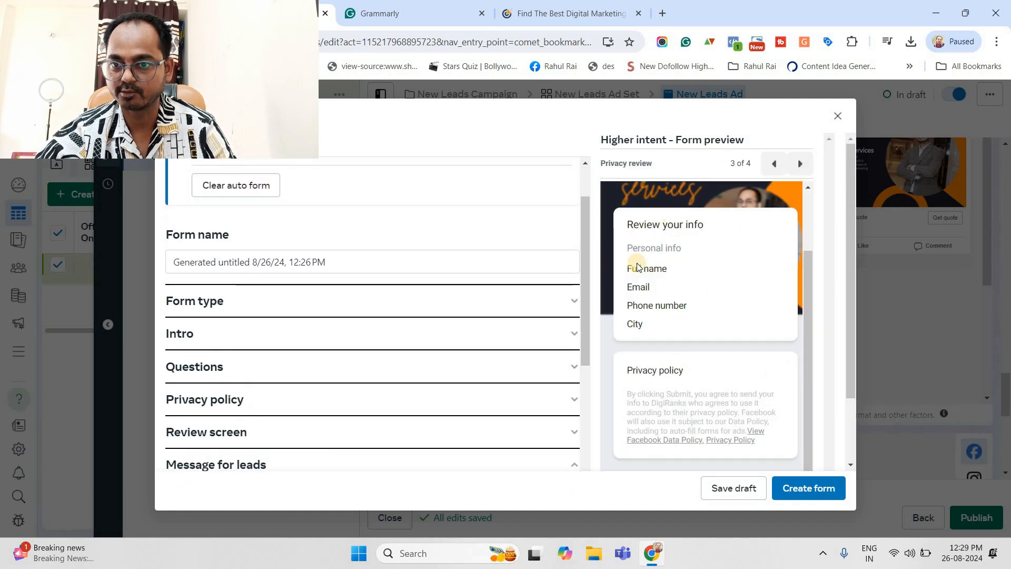
scroll(759, 385, down, 2)
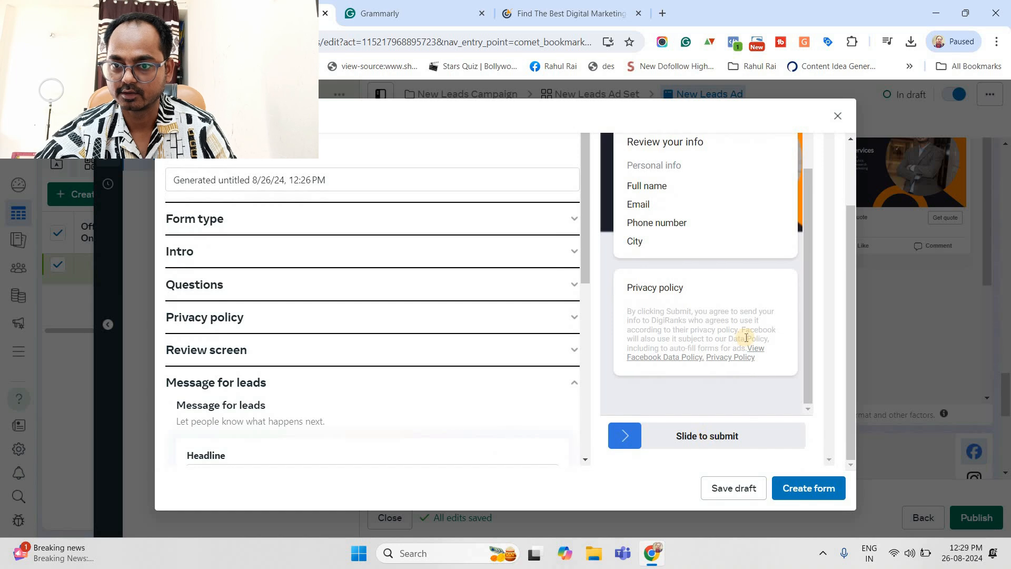
scroll(779, 214, up, 3)
click(800, 163)
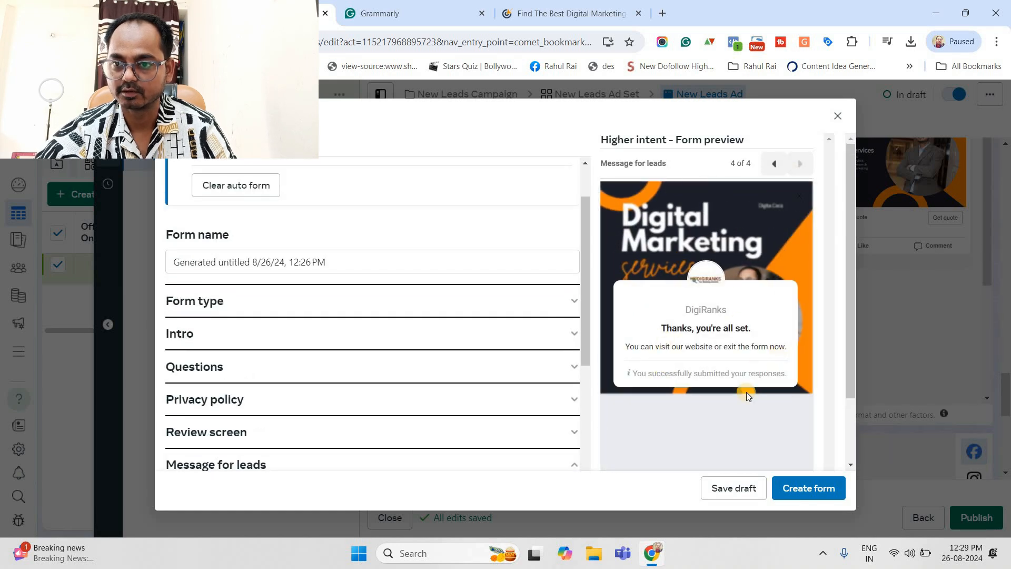
scroll(753, 400, down, 2)
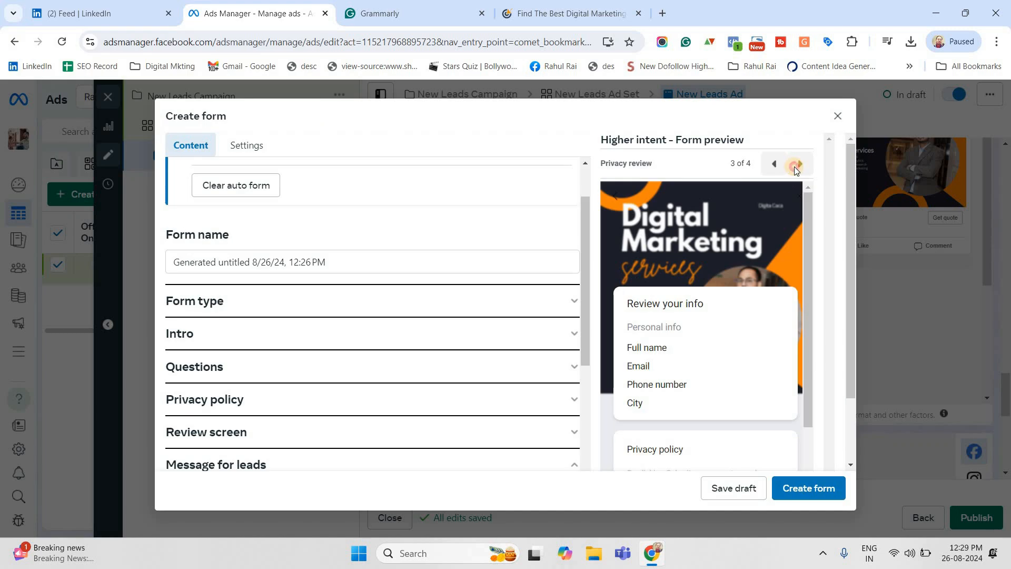
click(796, 165)
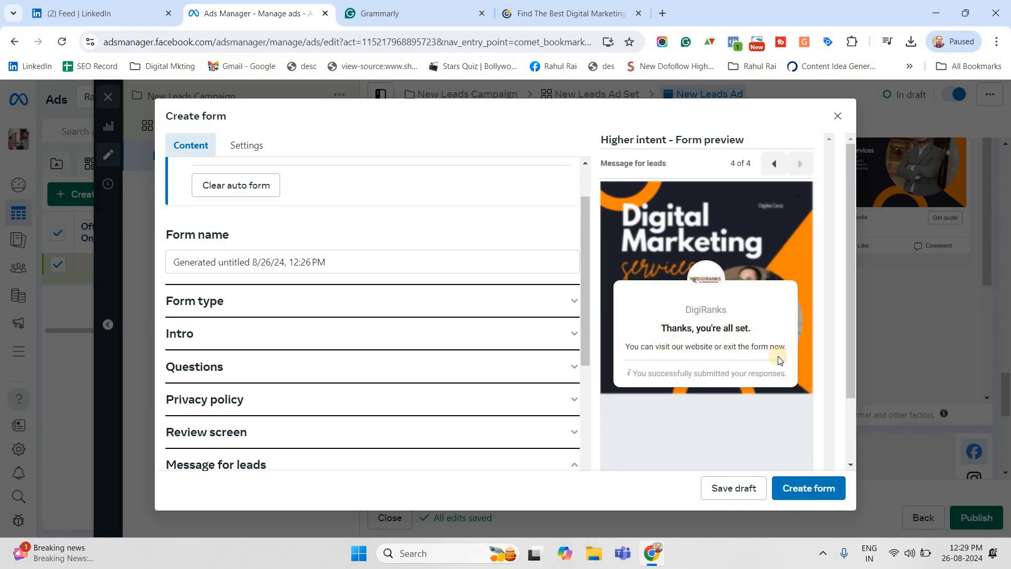
Create the completed instant form and check the ad's list of instant forms.
scroll(747, 396, down, 2)
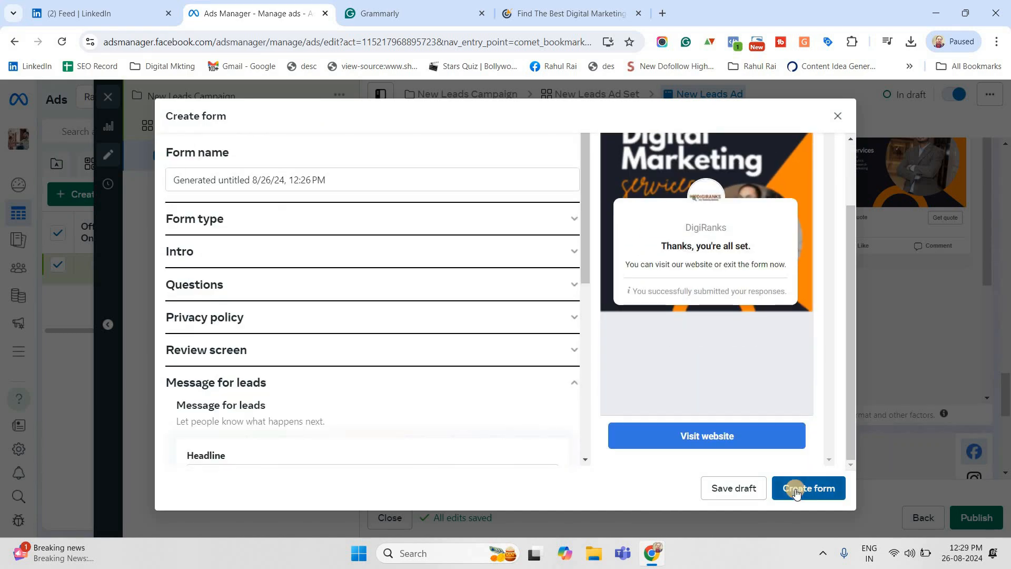
click(796, 490)
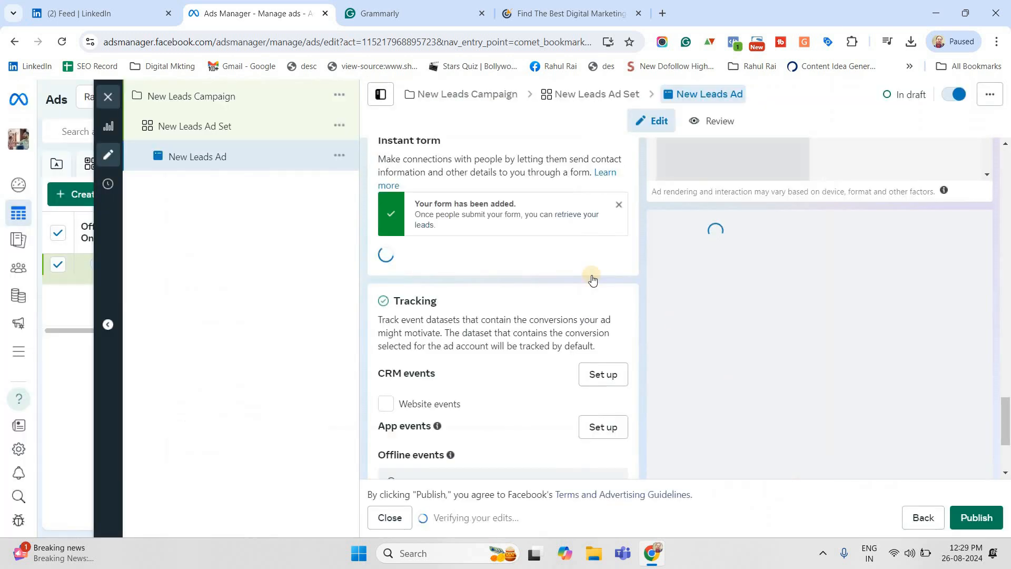
scroll(500, 363, down, 1)
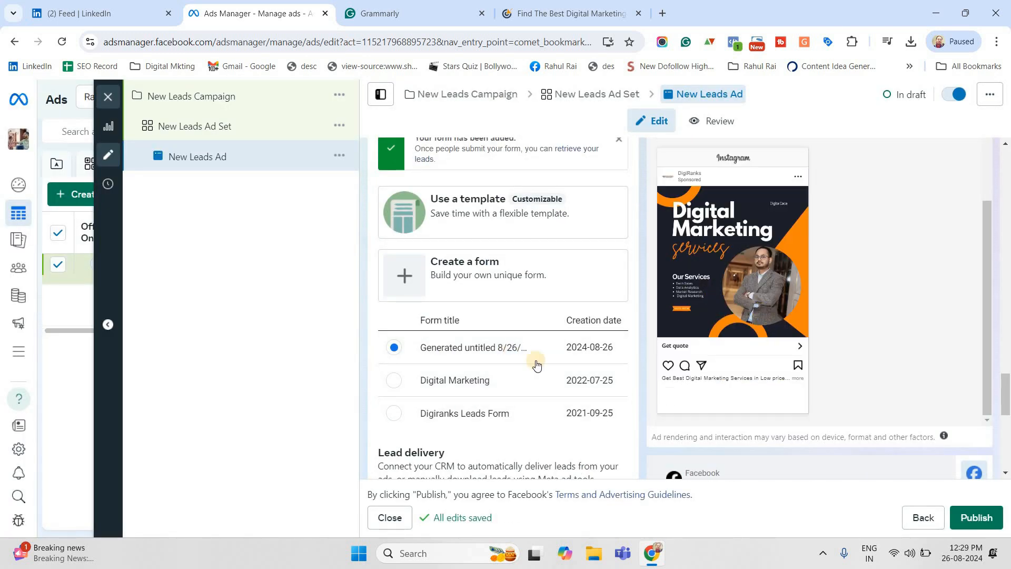
Examine all the pages of the attached instant form in the ad's preview, from the intro to the message for leads.
scroll(506, 266, down, 5)
scroll(516, 315, down, 2)
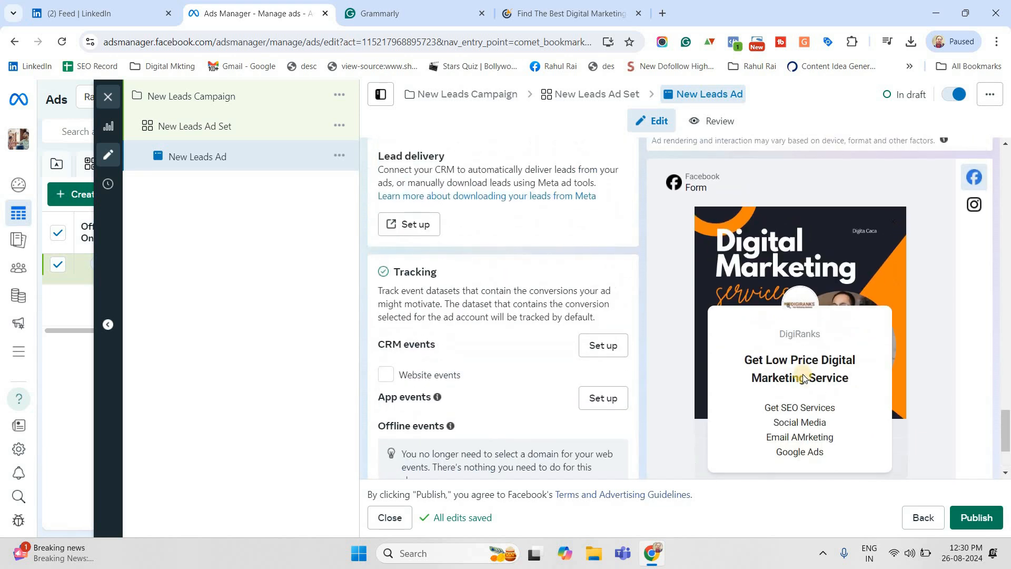
click(894, 450)
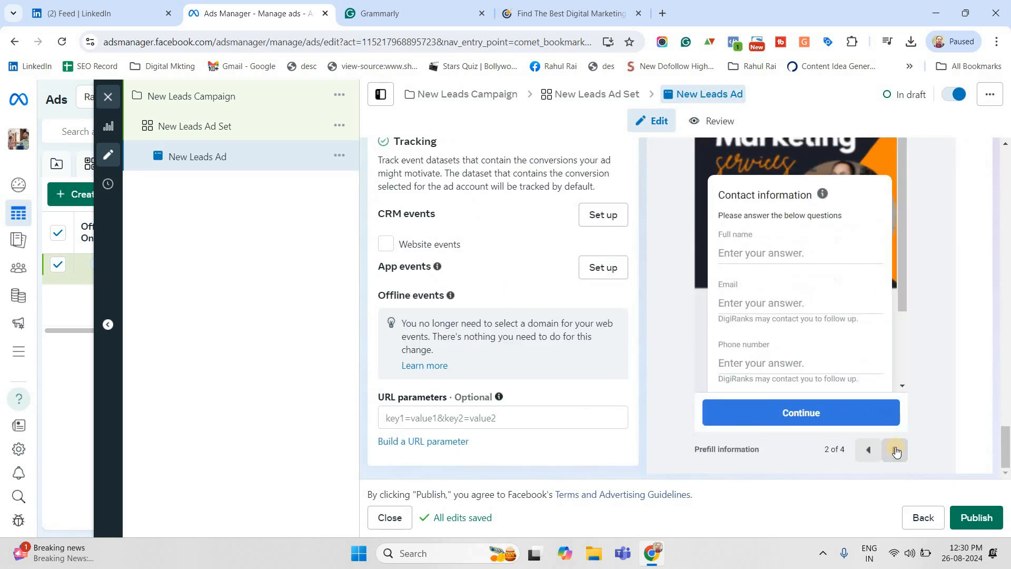
click(896, 449)
click(896, 448)
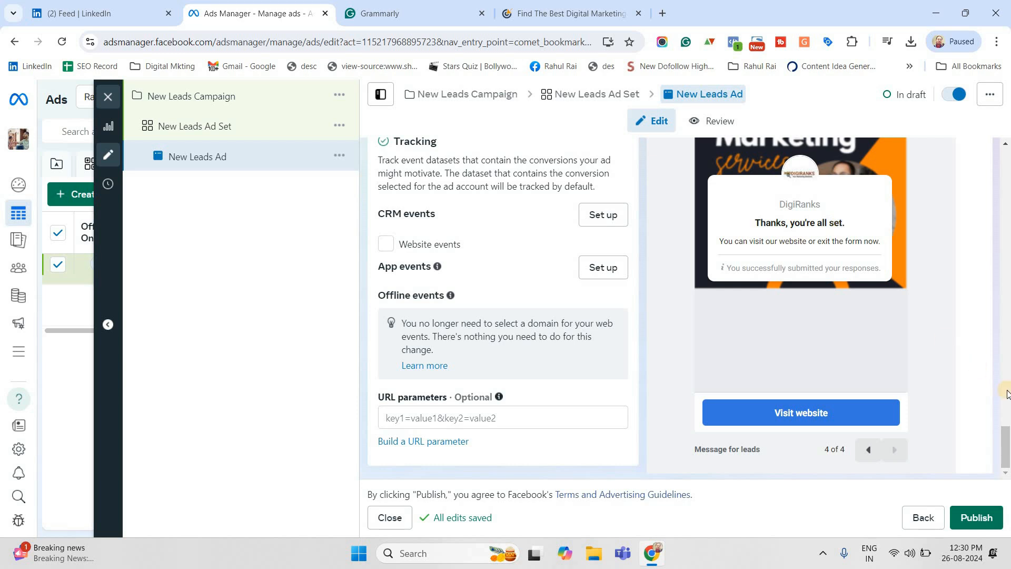
Publish the new leads campaign with its ad set and ad, and look over the ad previews.
click(978, 517)
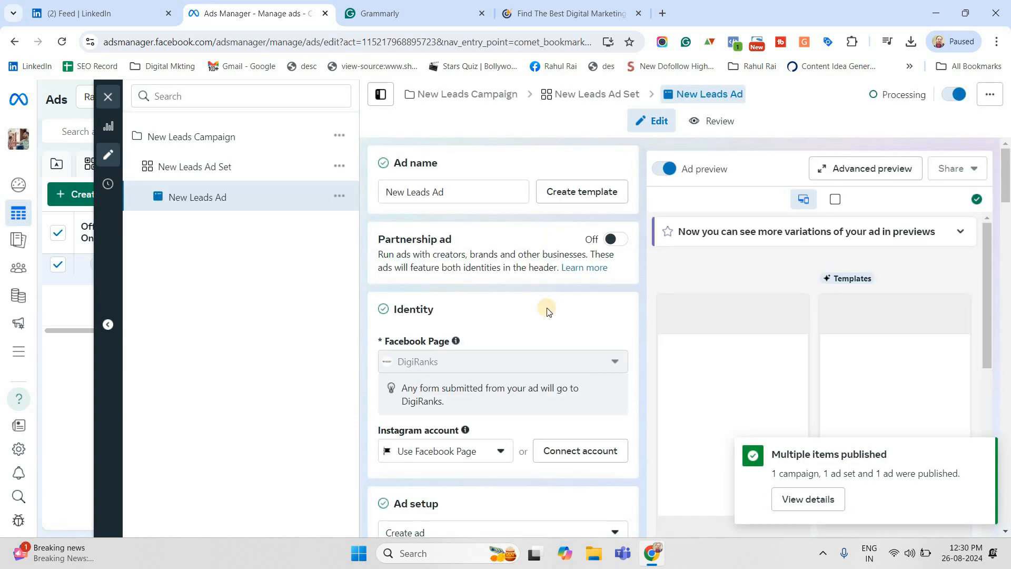
scroll(871, 357, down, 2)
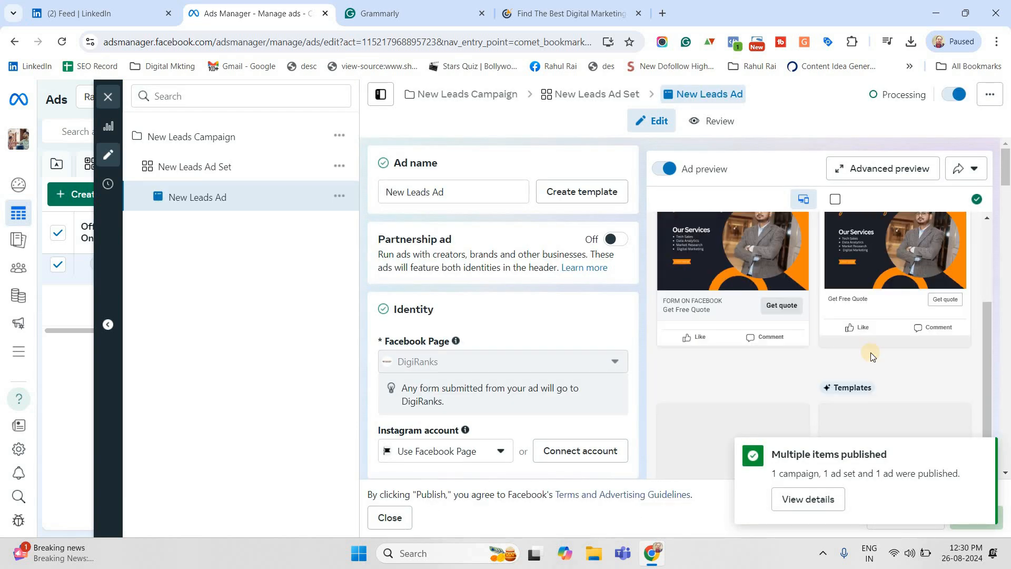
scroll(980, 253, up, 2)
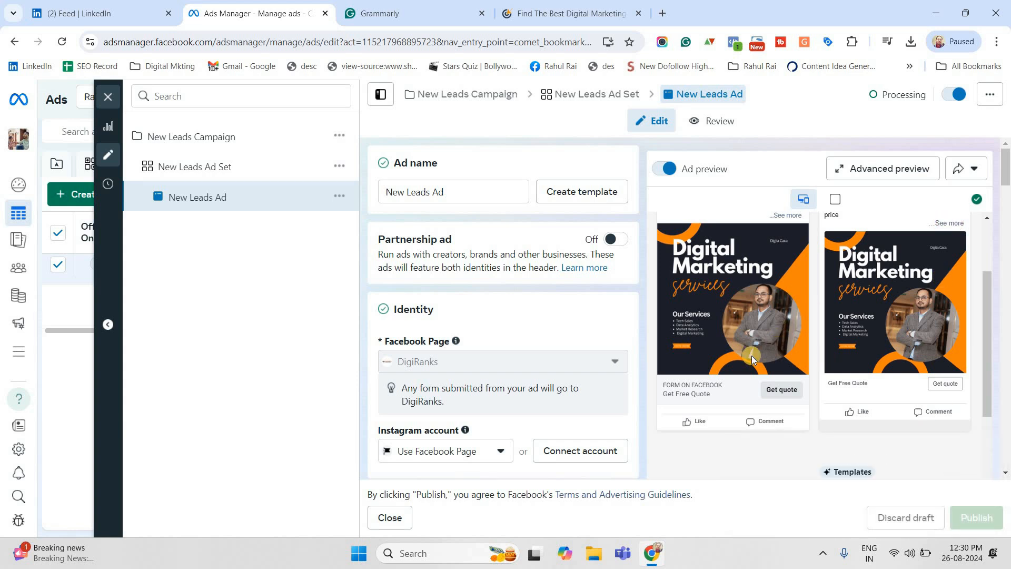
scroll(751, 360, up, 1)
scroll(749, 355, down, 2)
scroll(921, 348, up, 3)
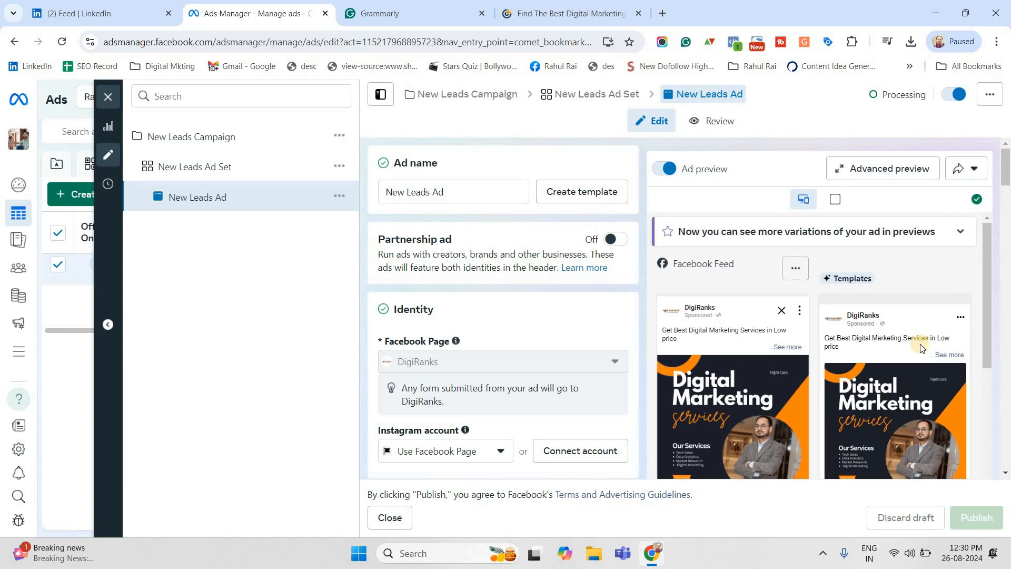